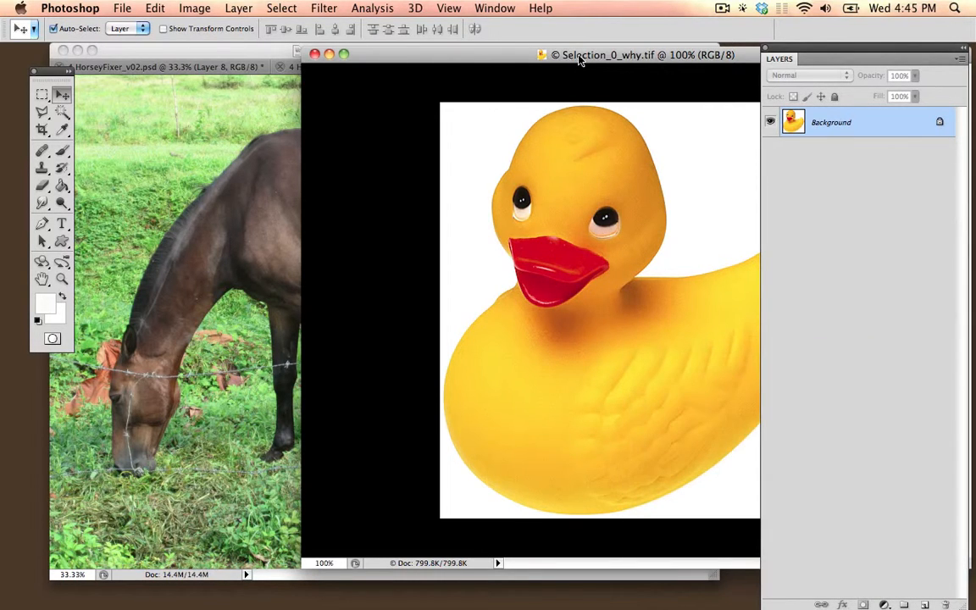
- Shift the duck image window slightly, bring the horse document to the front, and return to the duck document
left_click_drag(455, 55, 446, 75)
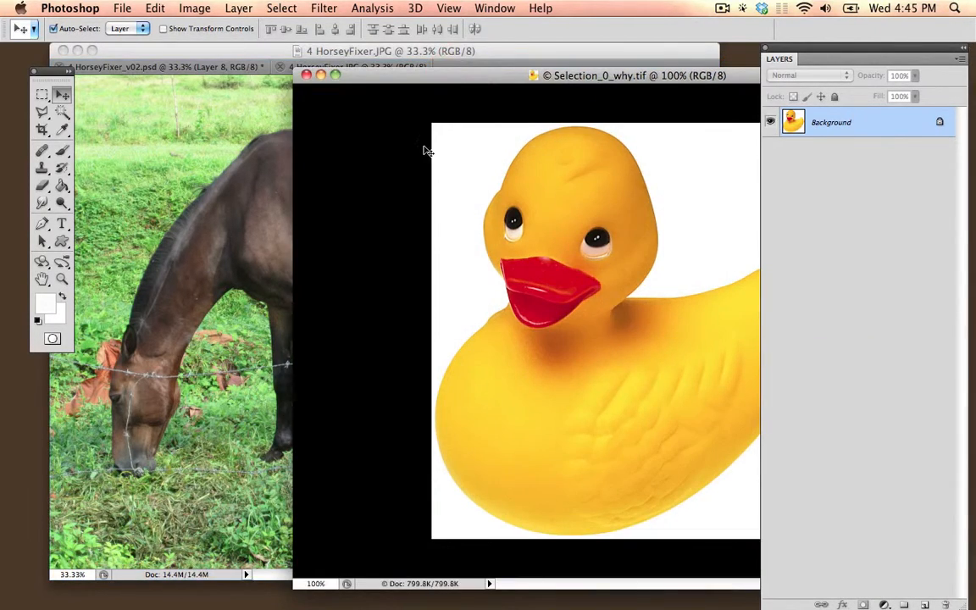
left_click(448, 56)
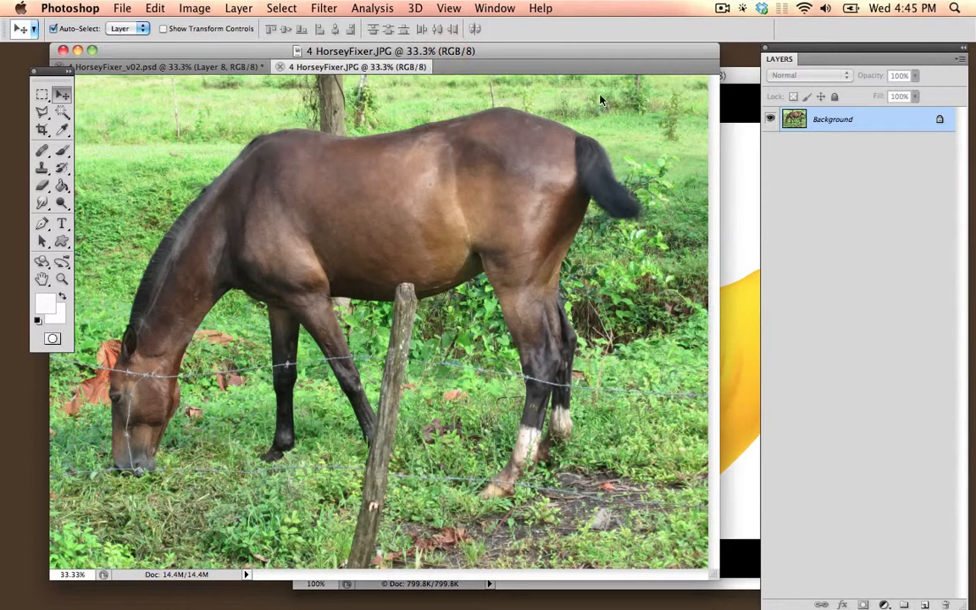
left_click(741, 77)
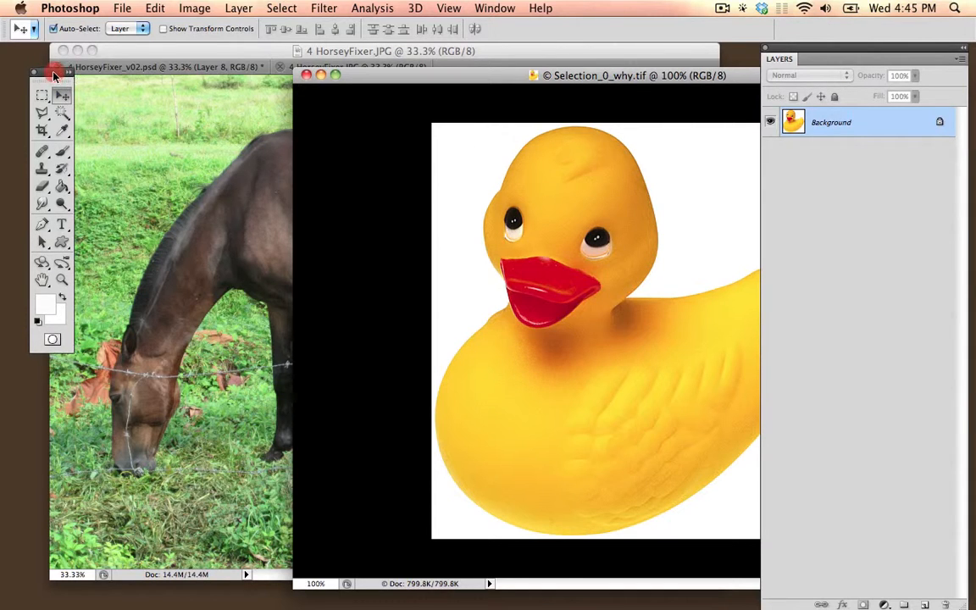
- Hide the Layers panel and show it again
left_click(491, 9)
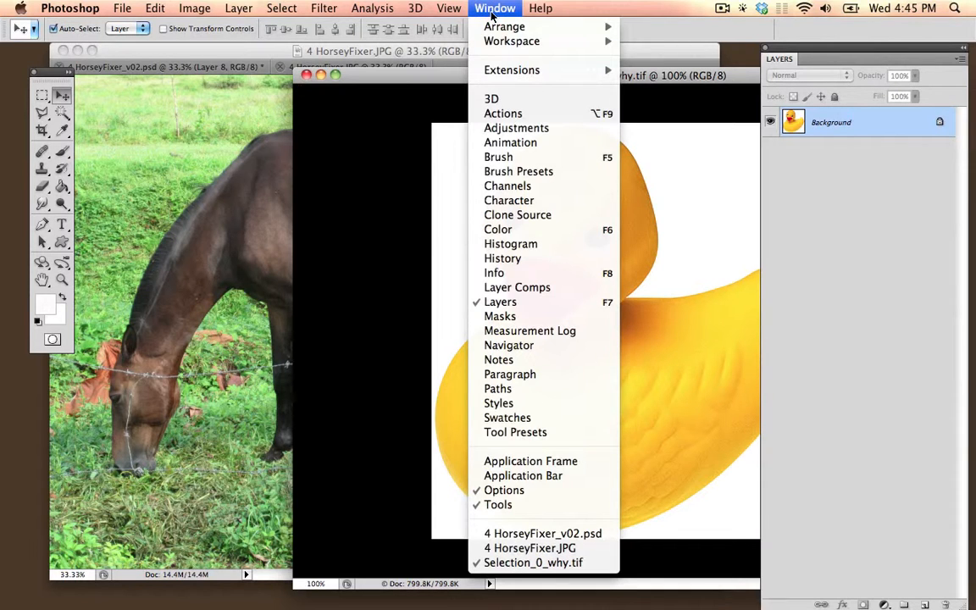
left_click(525, 303)
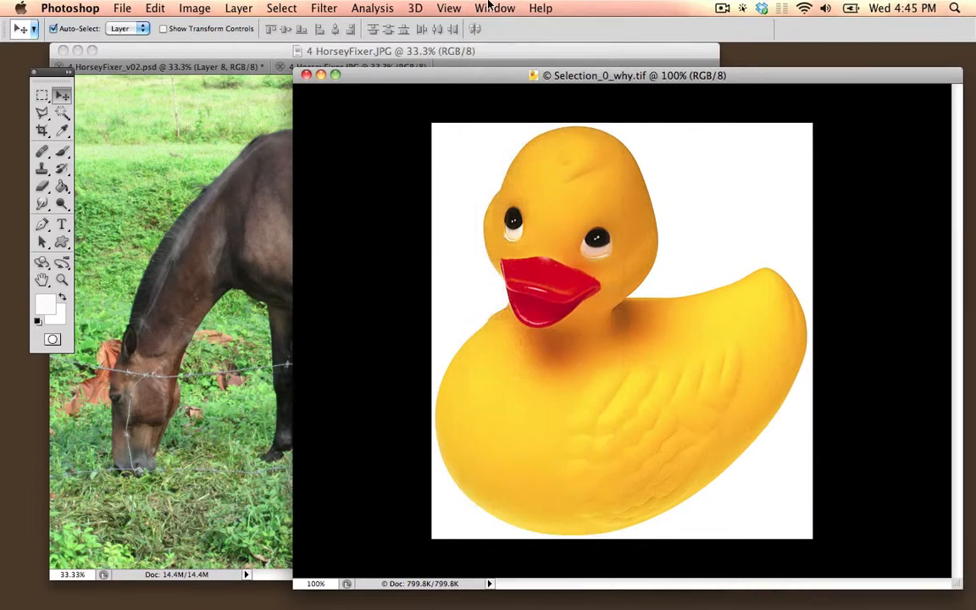
left_click(495, 8)
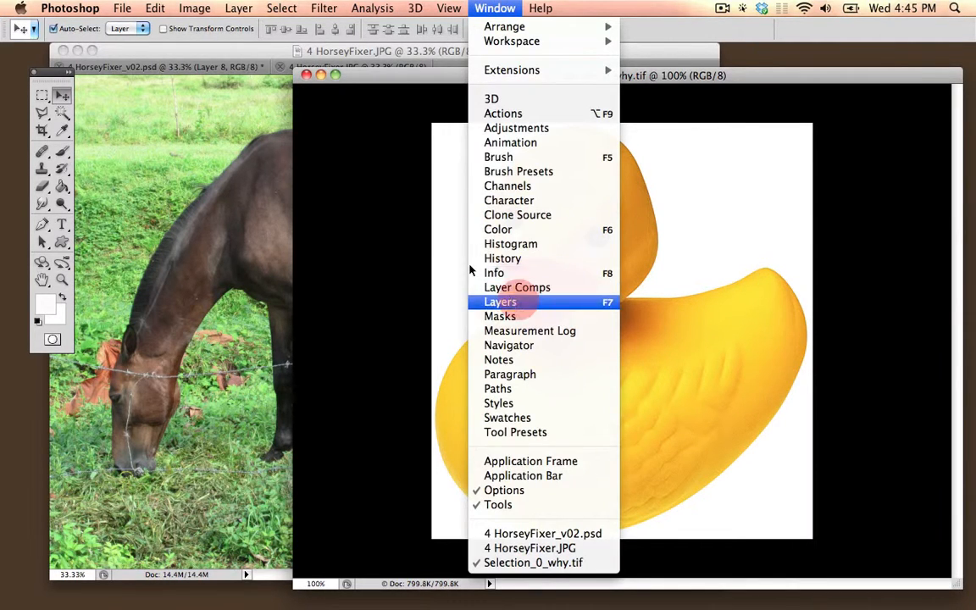
left_click(500, 302)
- Copy the whole duck image into 4 HorseyFixer.JPG with the Move tool and position it over the horse's shoulder
left_click_drag(549, 74, 592, 116)
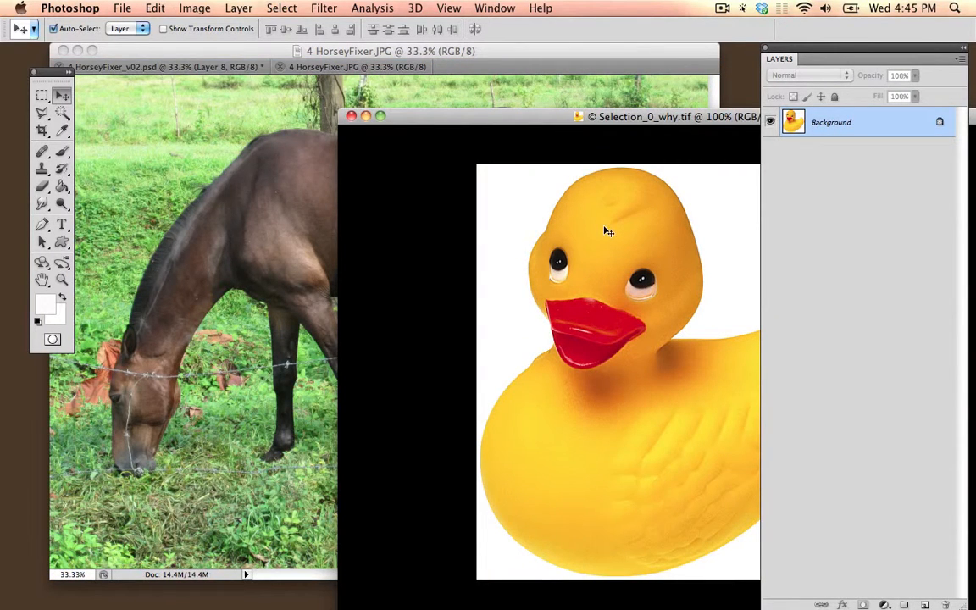
left_click_drag(612, 231, 212, 180)
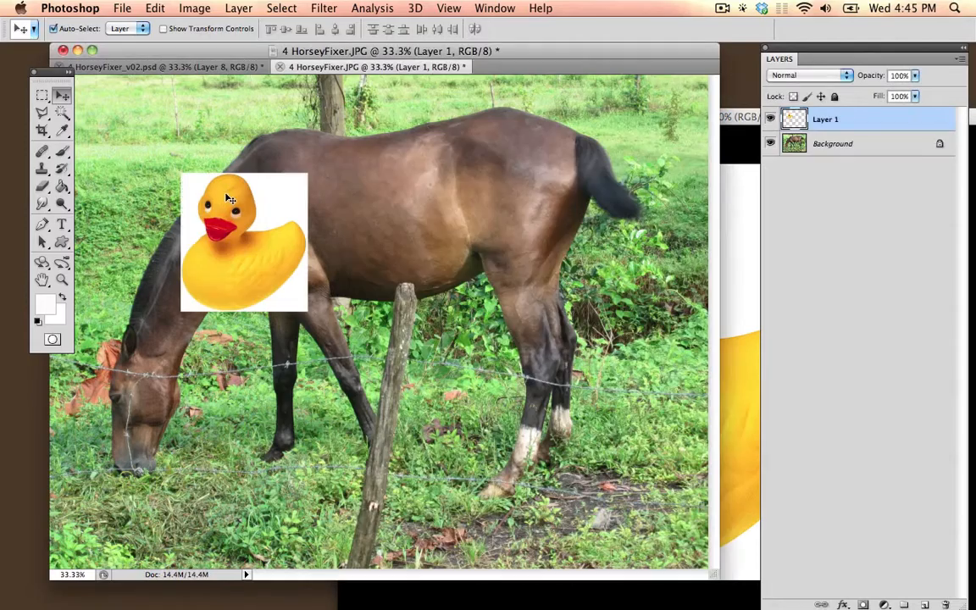
left_click(733, 212)
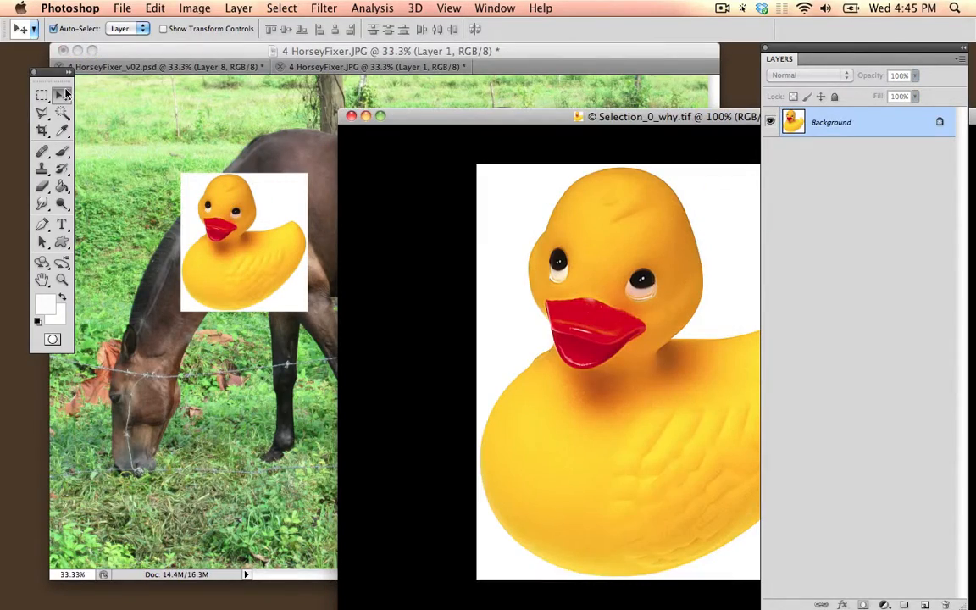
key("alt+super+equal")
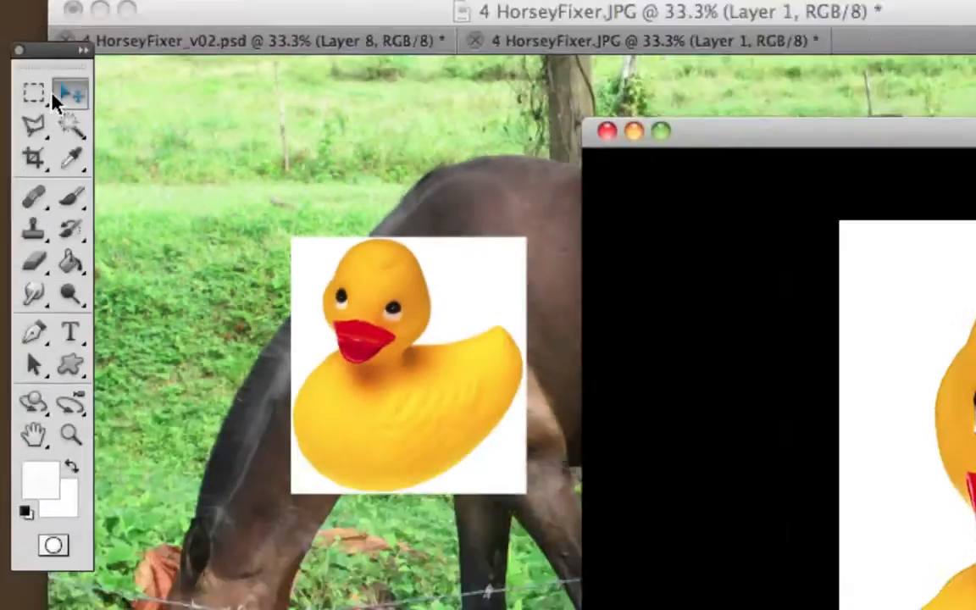
key("alt+super+minus")
left_click_drag(220, 204, 268, 196)
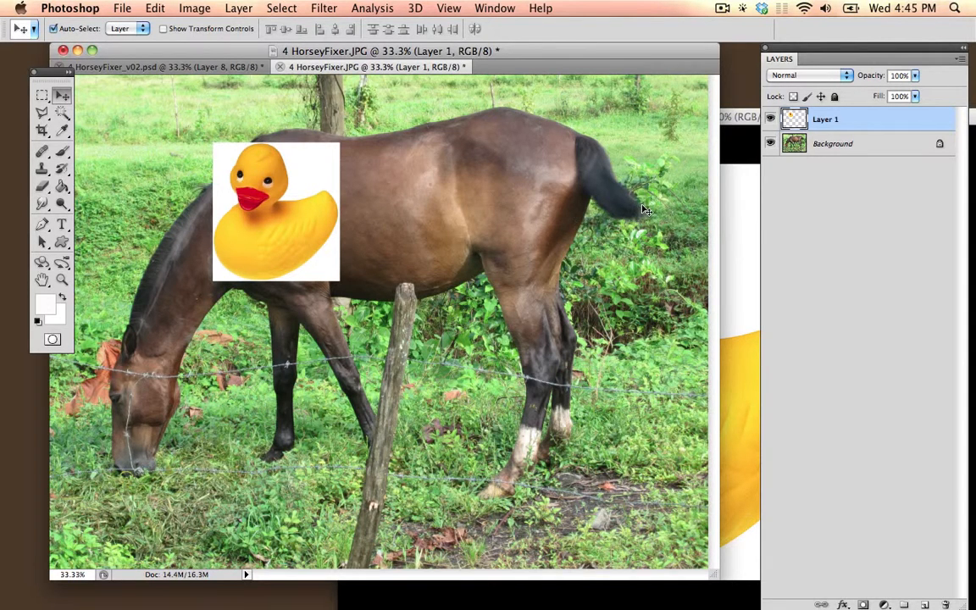
- Return to Selection_0_why.tif and select the white background around the duck with the Magic Wand
left_click(749, 222)
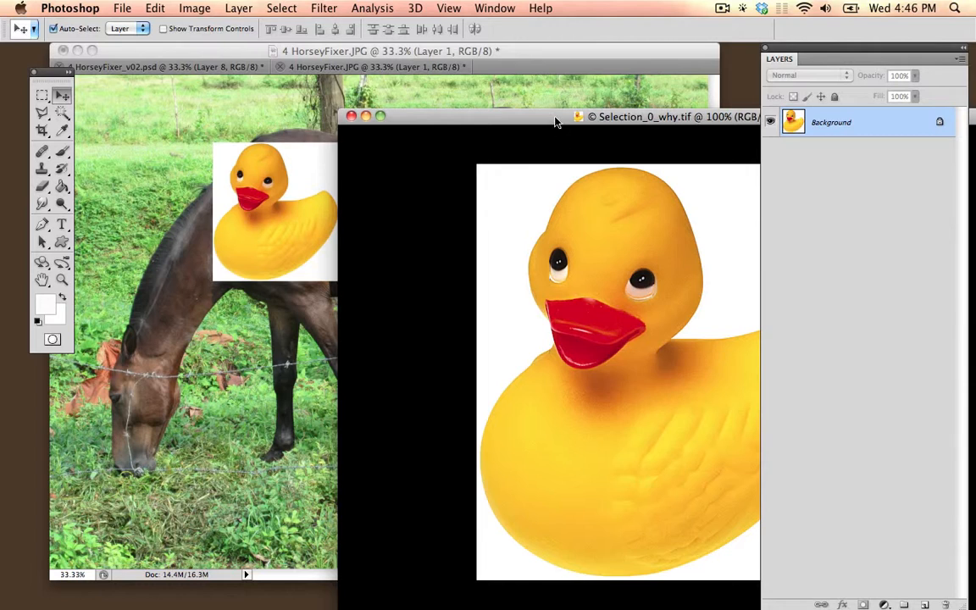
left_click_drag(556, 119, 396, 112)
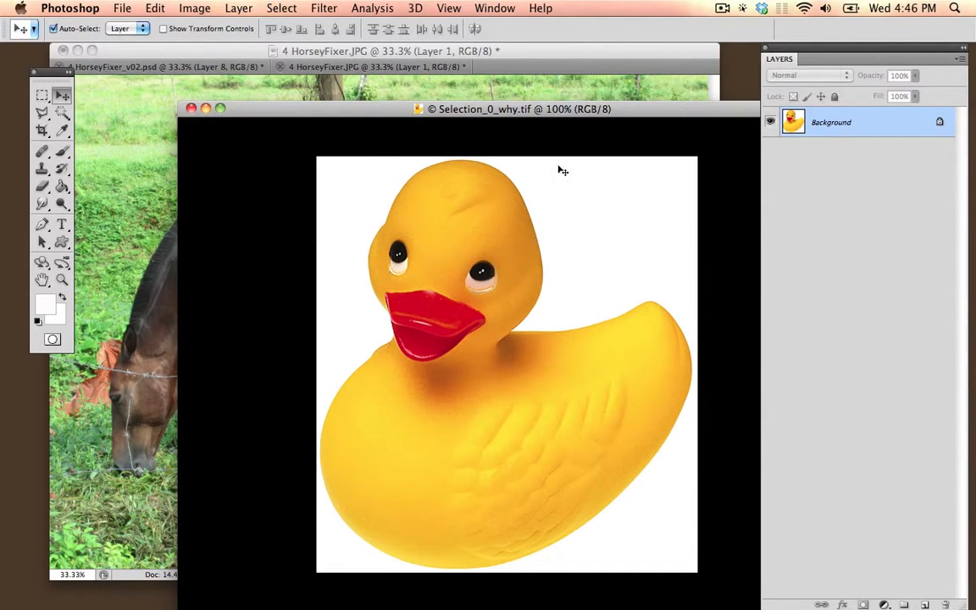
left_click(62, 113)
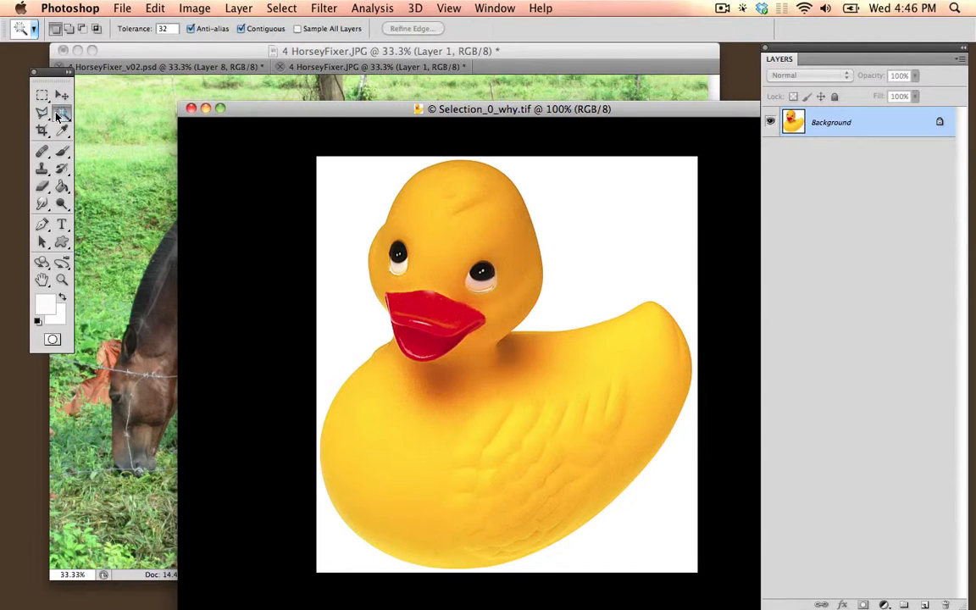
left_click(367, 193)
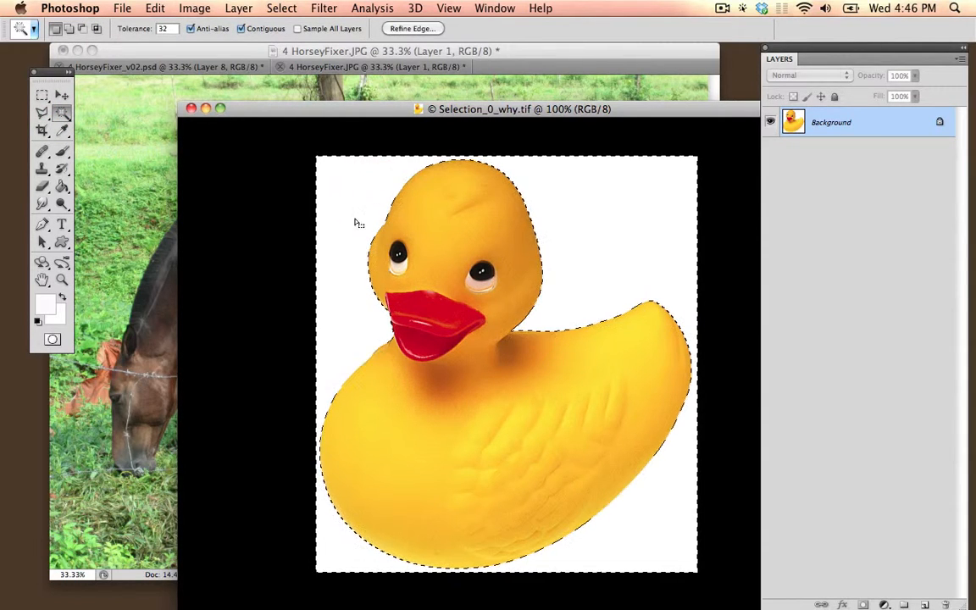
- Copy the selected white background into the horse picture and place it over the fence post below the belly
left_click(62, 95)
left_click_drag(307, 200, 121, 179)
left_click_drag(207, 192, 456, 307)
- Invert the white background selection in the duck image so that only the duck is selected
left_click(737, 188)
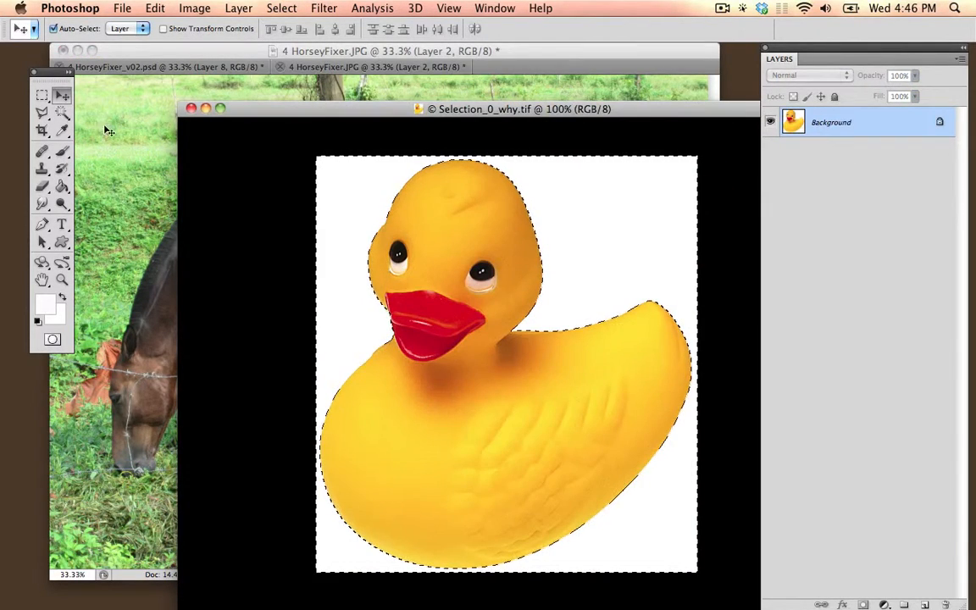
left_click(62, 111)
right_click(662, 234)
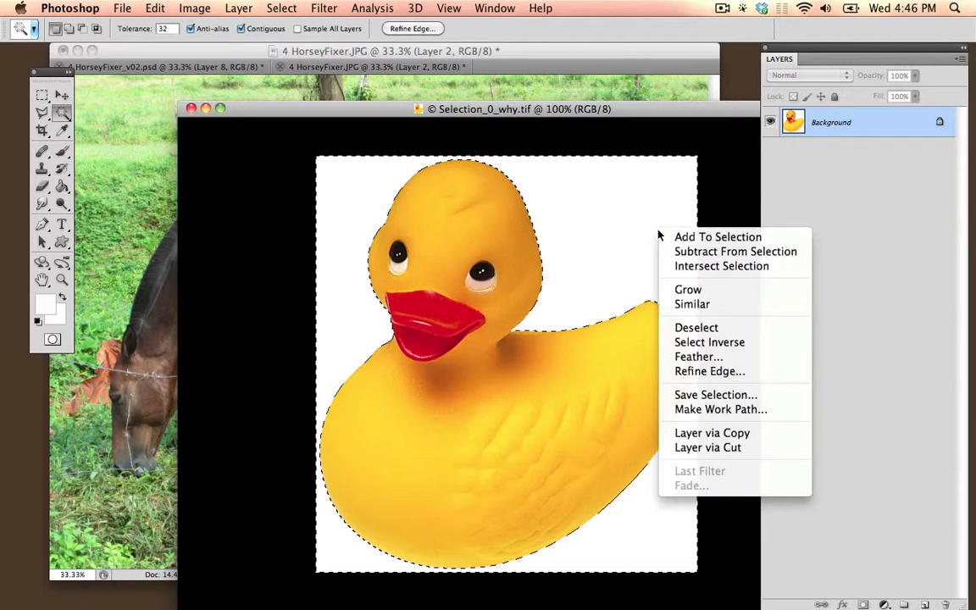
left_click(349, 186)
right_click(370, 193)
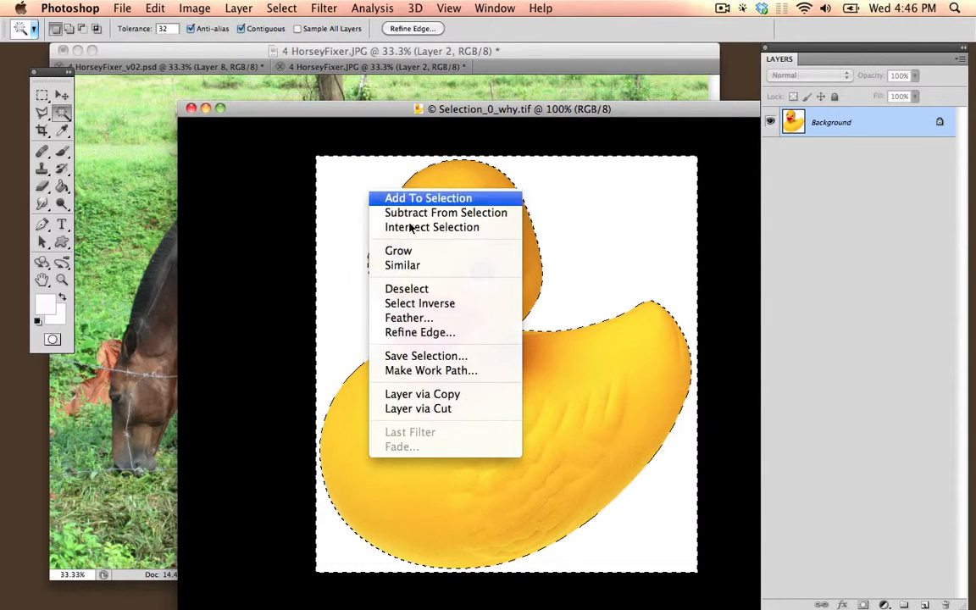
left_click(412, 303)
- Copy the selected duck into the horse picture and place it over the horse's hindquarters
left_click(62, 95)
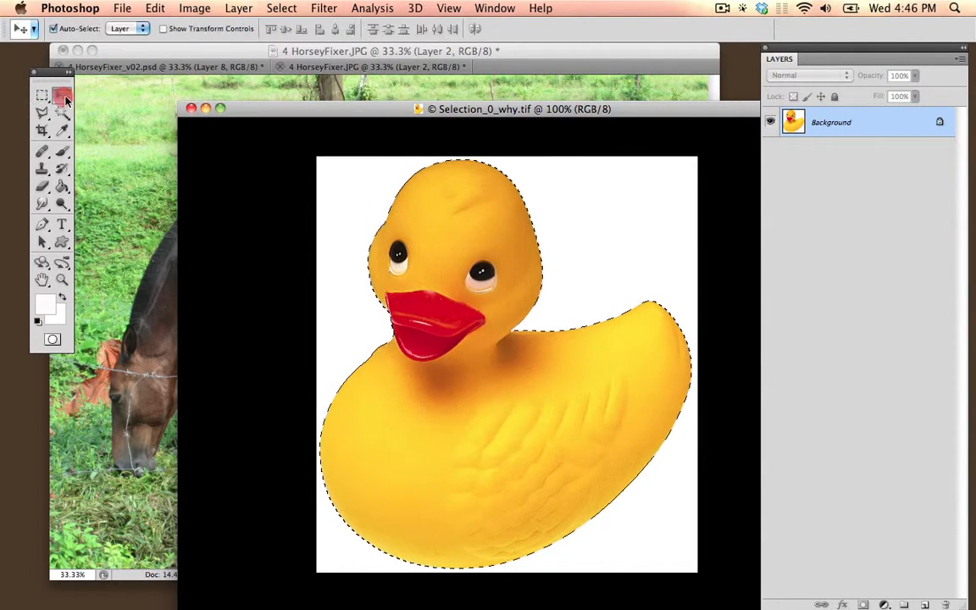
left_click_drag(464, 186, 141, 207)
left_click_drag(167, 255, 582, 226)
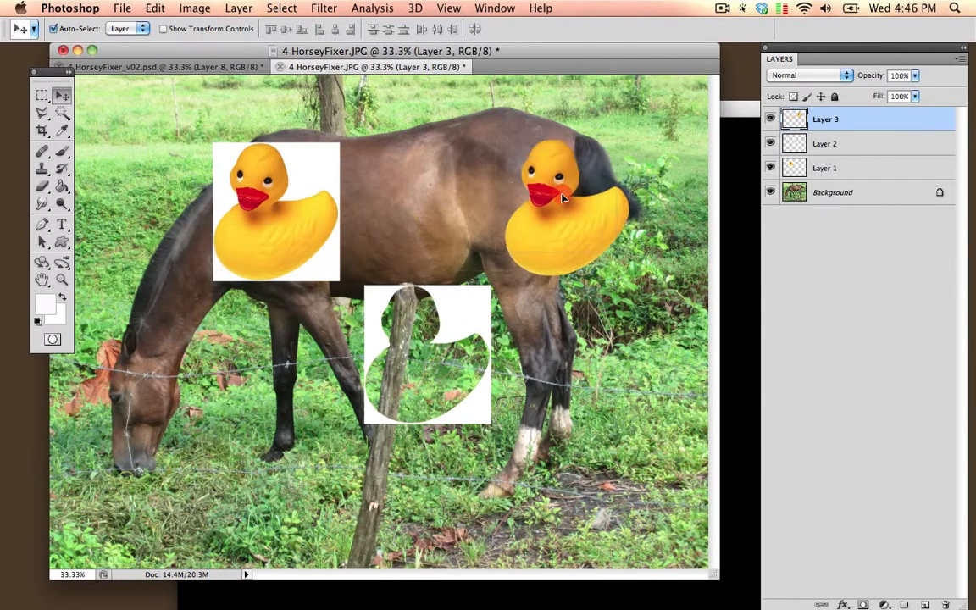
- Reposition the cut-out duck, the duck with white background, and the white duck-shaped frame on the horse picture
left_click(56, 113)
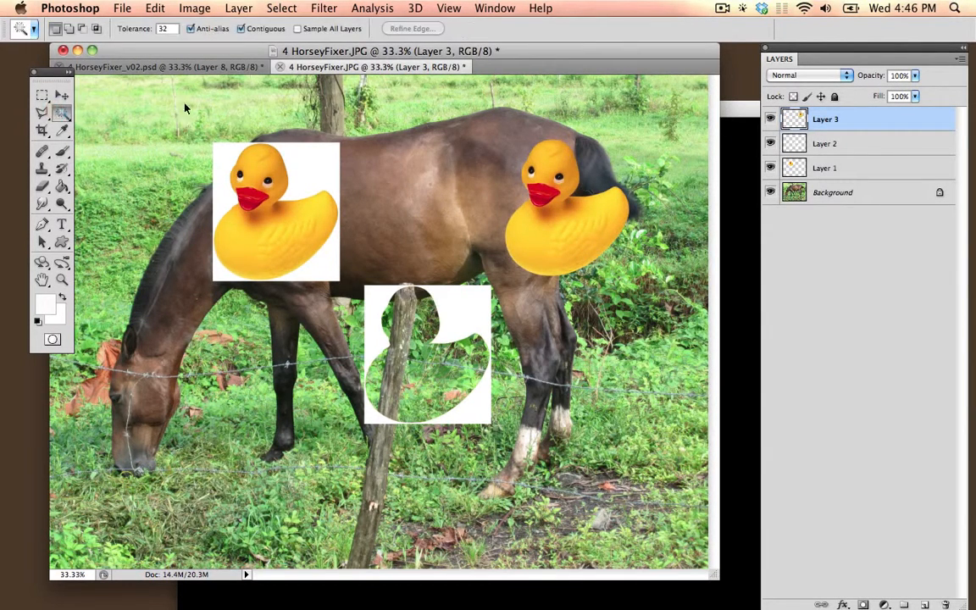
left_click(64, 95)
left_click_drag(531, 216, 518, 204)
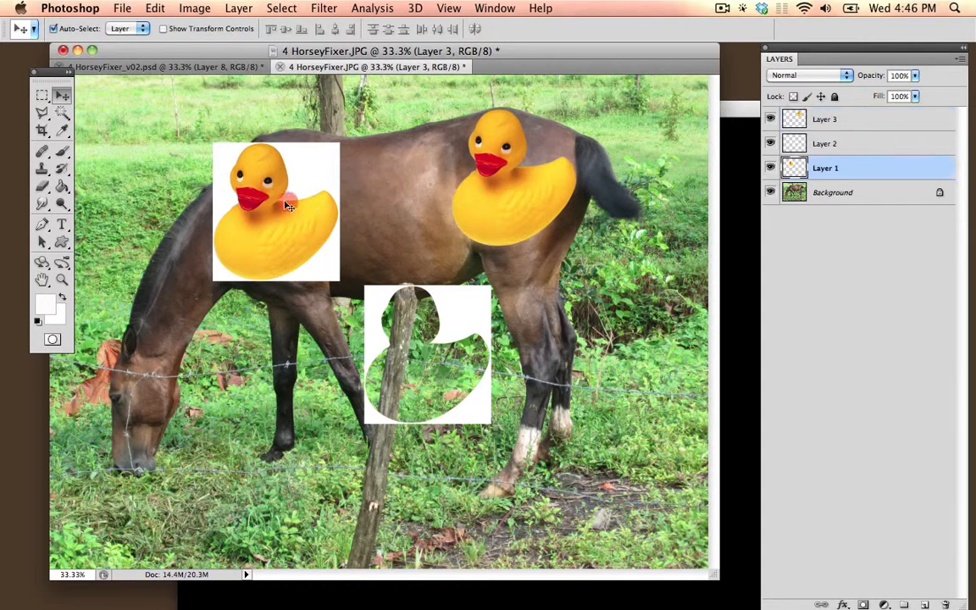
left_click_drag(288, 206, 262, 209)
left_click_drag(460, 301, 413, 272)
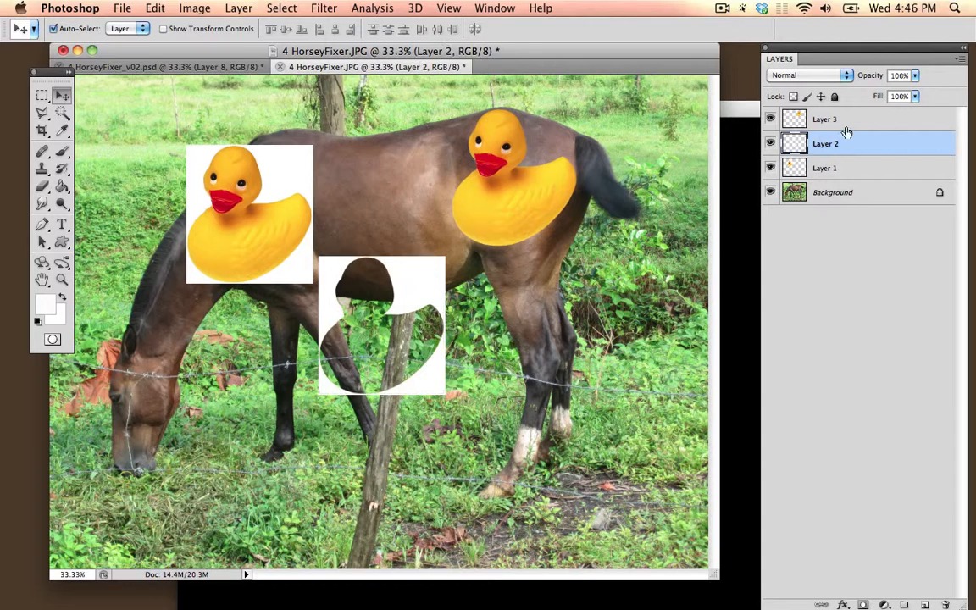
- Move and shorten the Layers panel, and delete the layers with the white-backed duck and the white background
left_click_drag(863, 53, 736, 90)
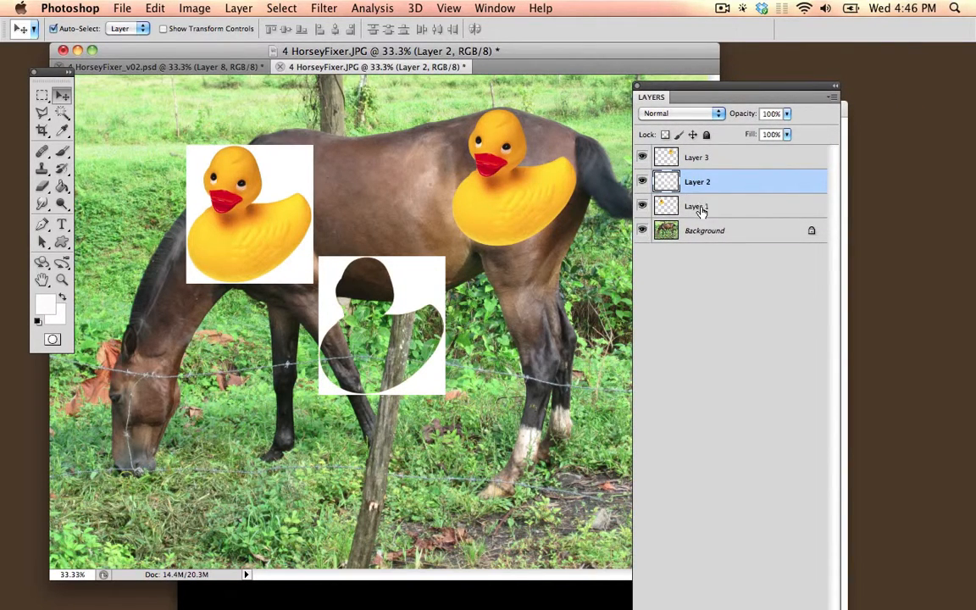
left_click_drag(741, 95, 742, 60)
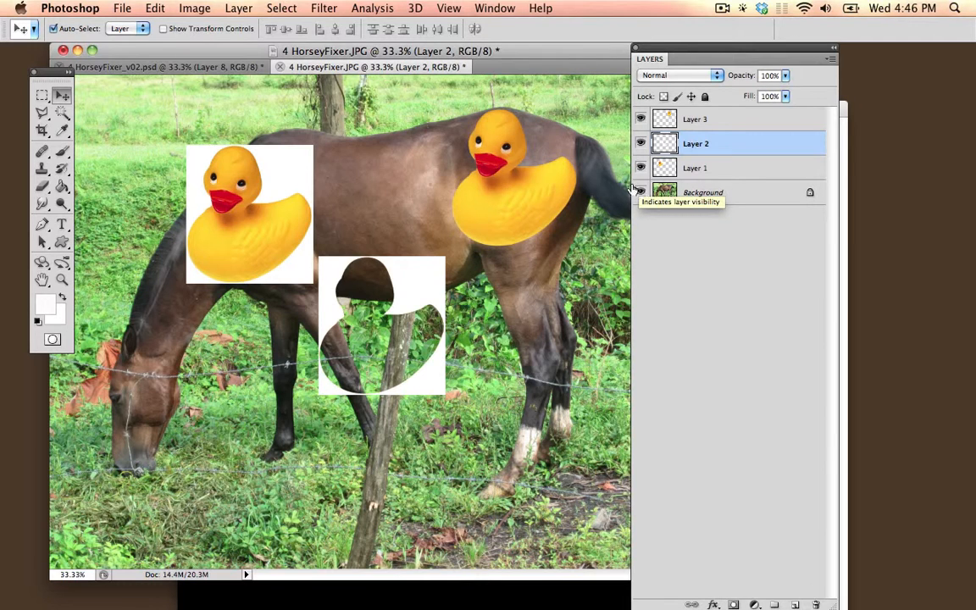
mouse_move(258, 195)
left_mouse_down()
mouse_move(293, 183)
mouse_move(262, 191)
left_mouse_up()
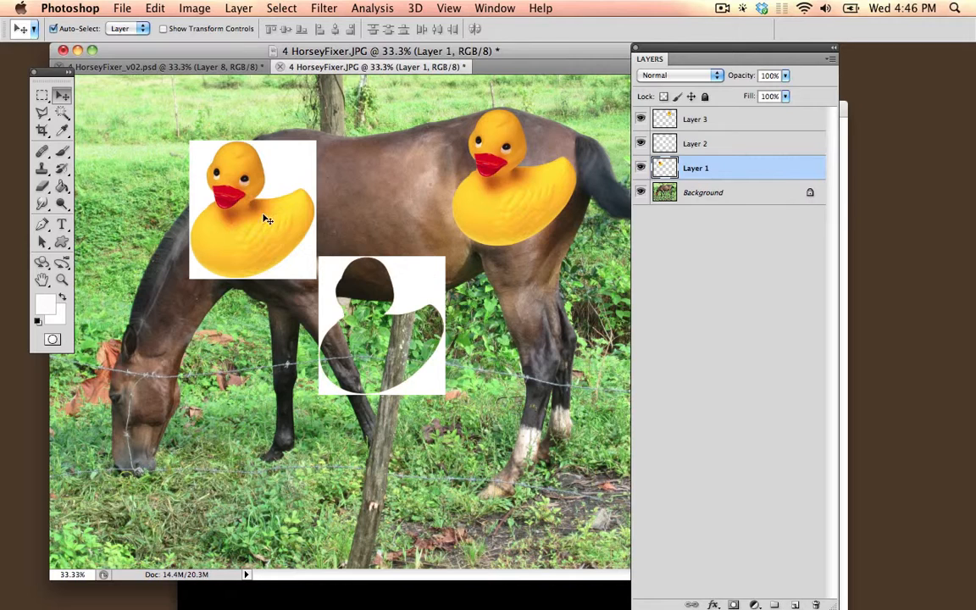
left_click_drag(824, 390, 814, 602)
left_click_drag(425, 279, 425, 215)
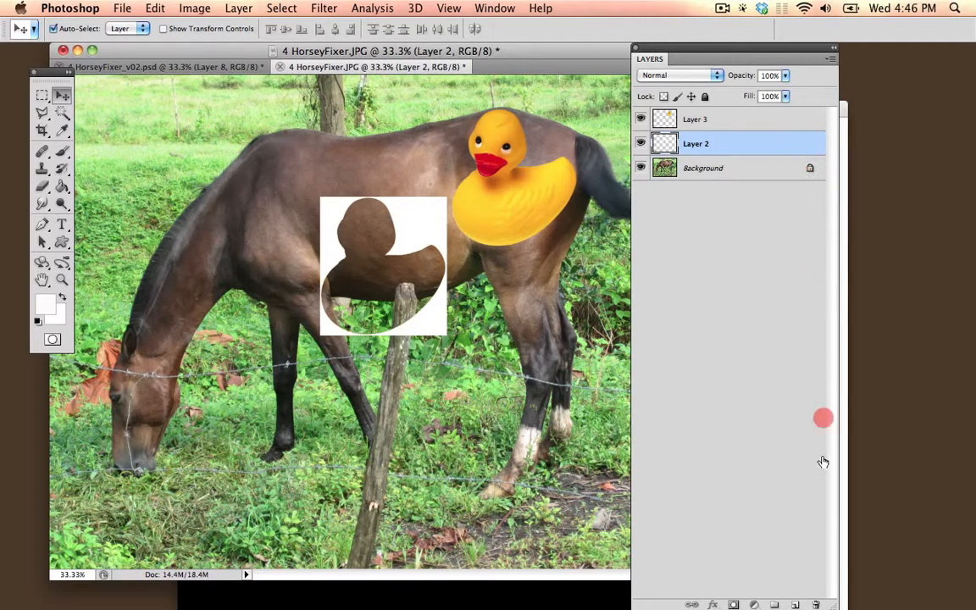
left_click_drag(824, 462, 839, 392)
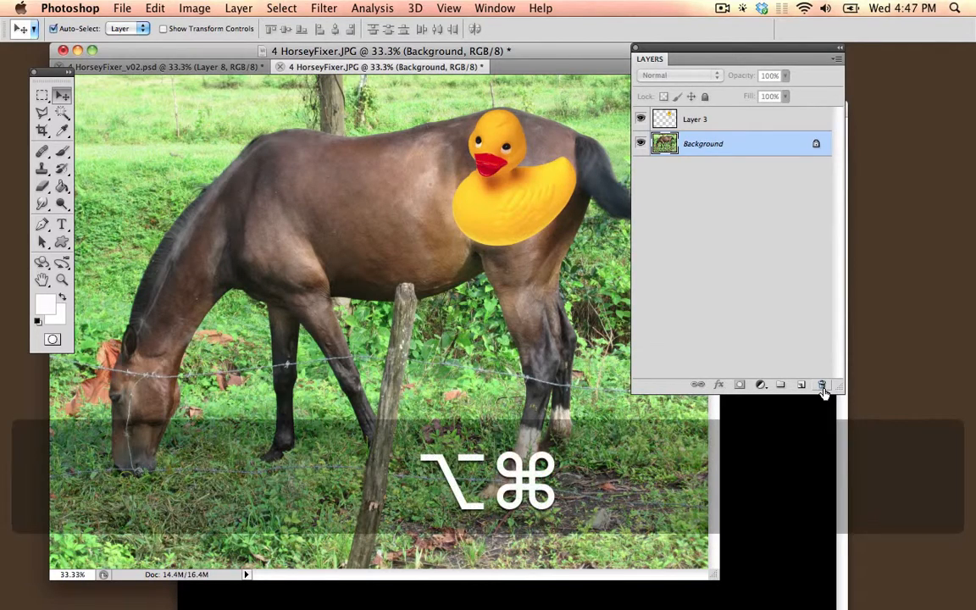
key("alt+super+equal")
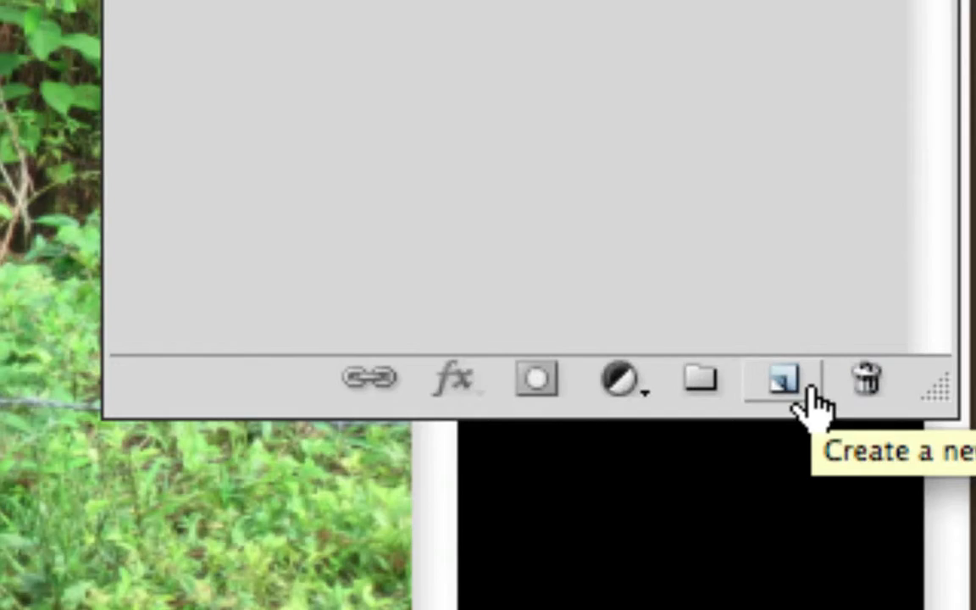
key("alt+super+minus")
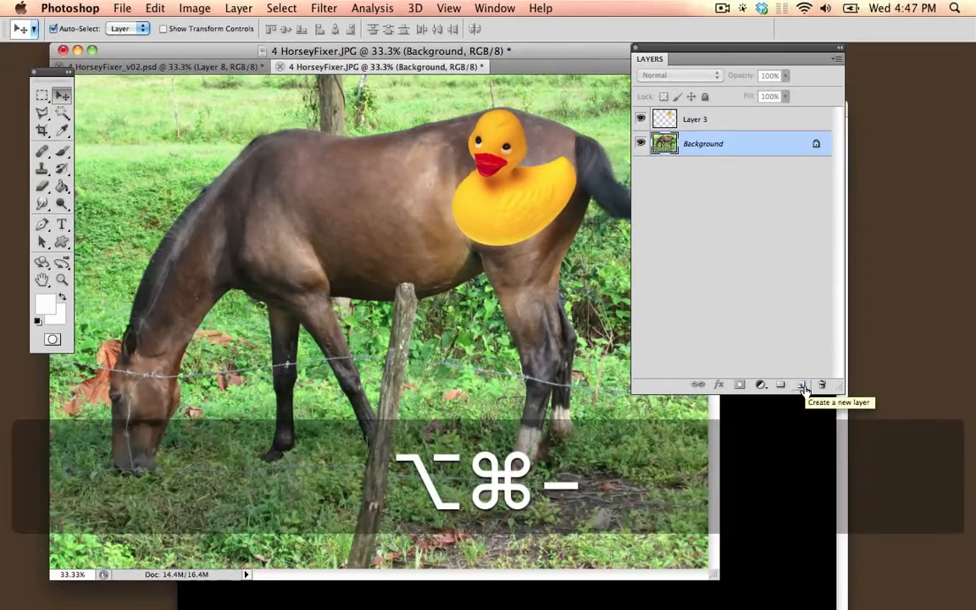
- Move the cut-out duck onto the horse's neck and hide its layer, Layer 3
mouse_move(503, 199)
left_mouse_down()
mouse_move(254, 203)
mouse_move(161, 191)
mouse_move(185, 205)
left_mouse_up()
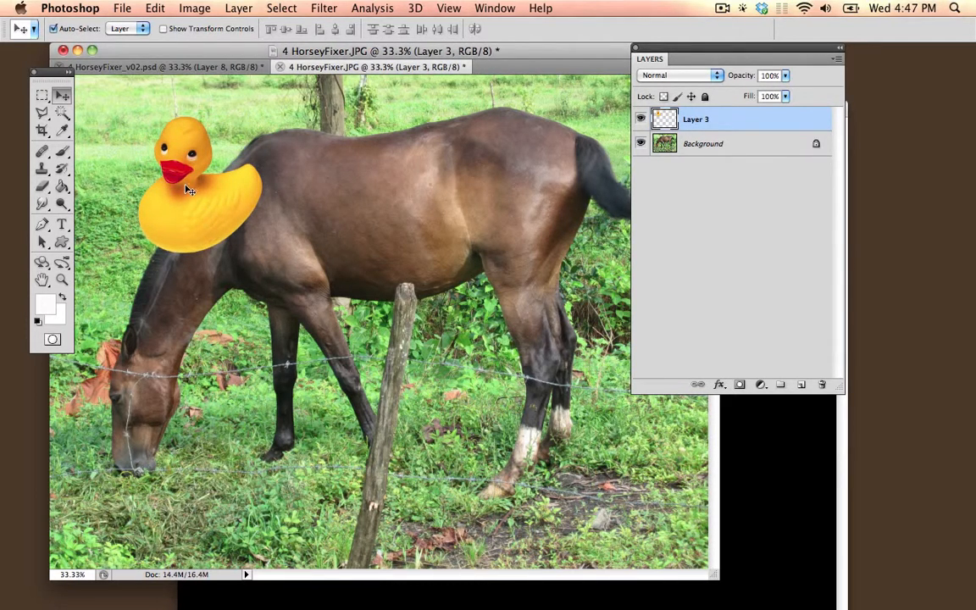
left_click(641, 120)
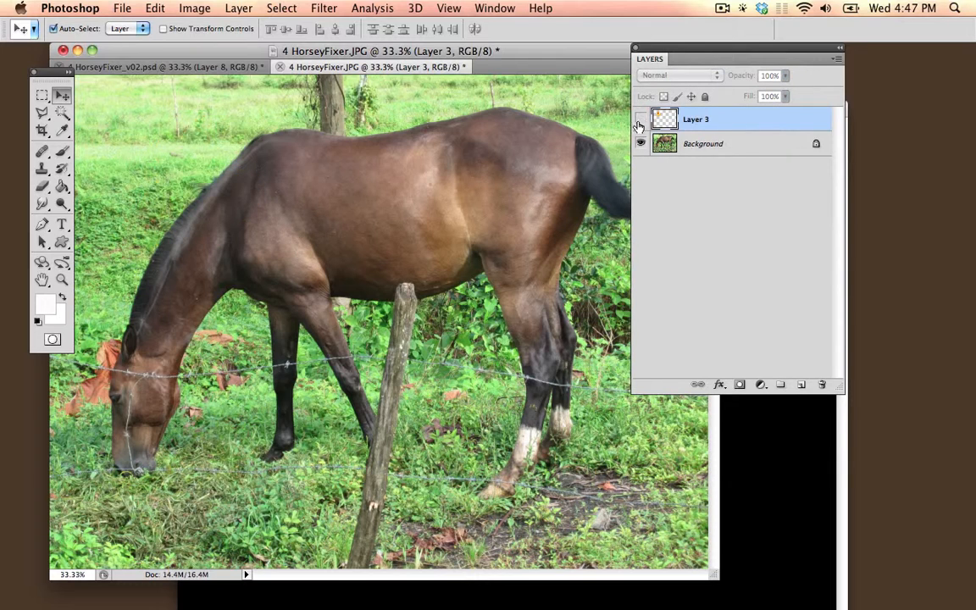
- Select the brown area of the horse's body on the Background layer with the Magic Wand
left_click(733, 151)
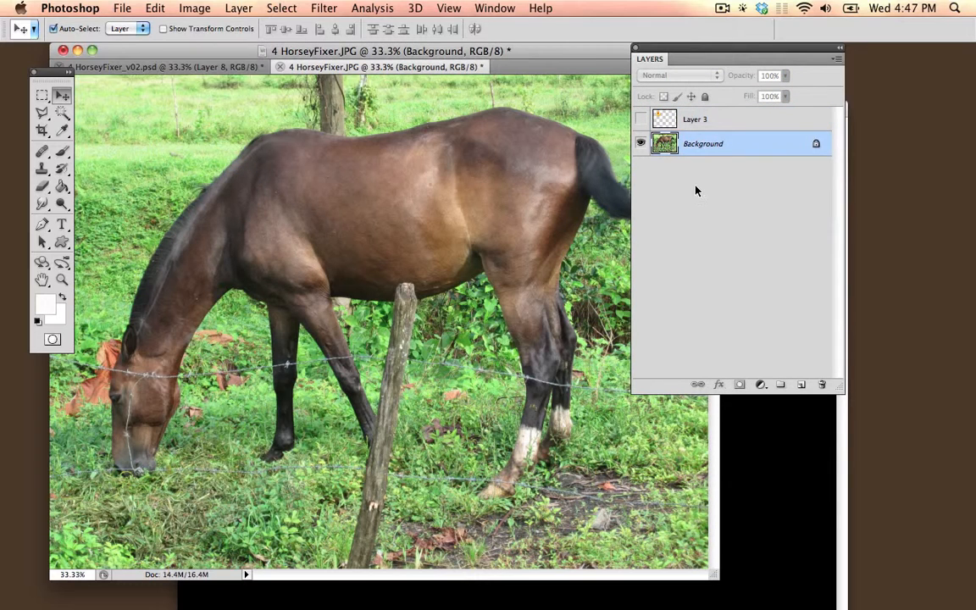
left_click(61, 114)
left_click(355, 216)
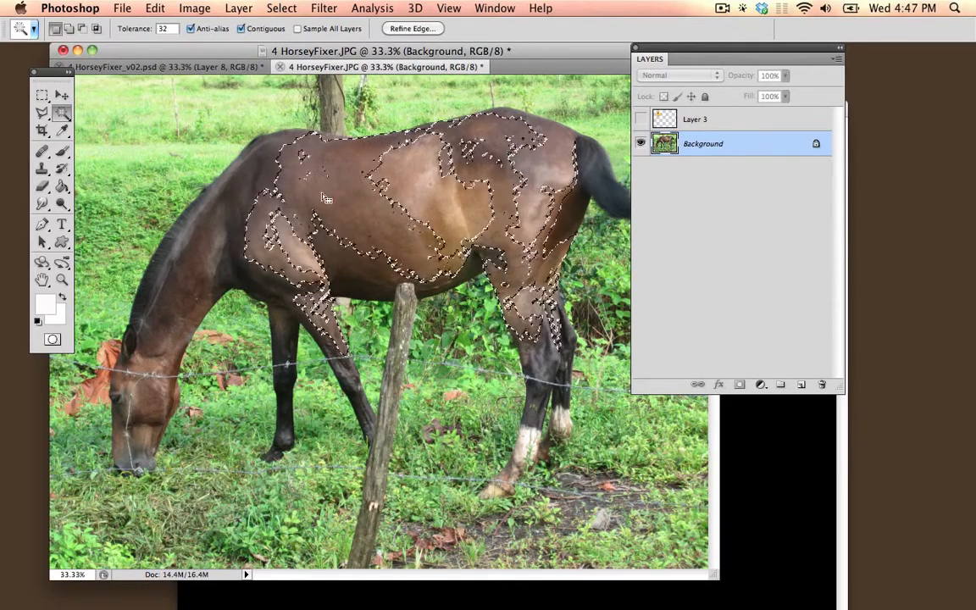
- Select the horse's body, neck and upper head with the Quick Selection tool, using a 175 px brush
left_click(62, 116)
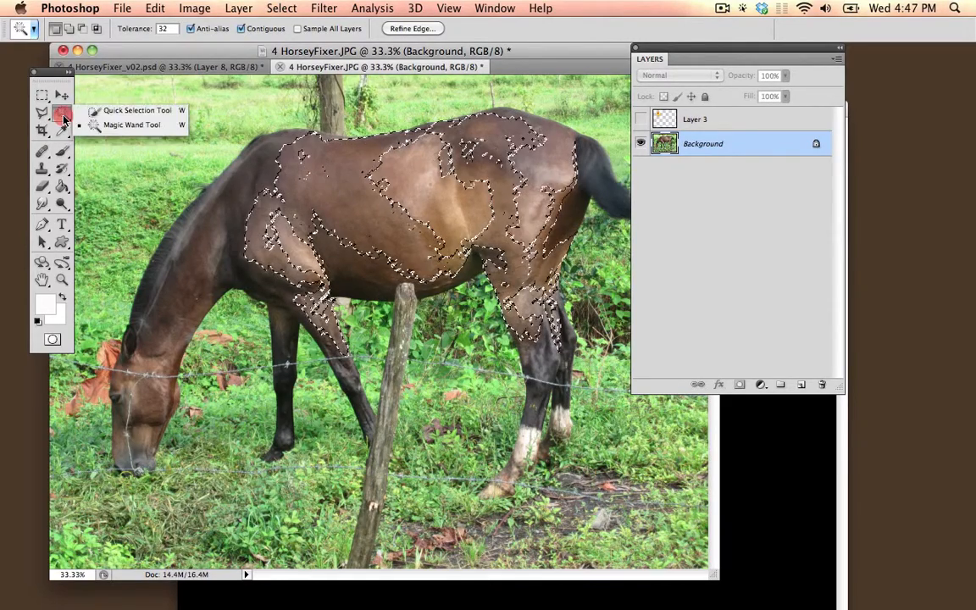
left_click(137, 110)
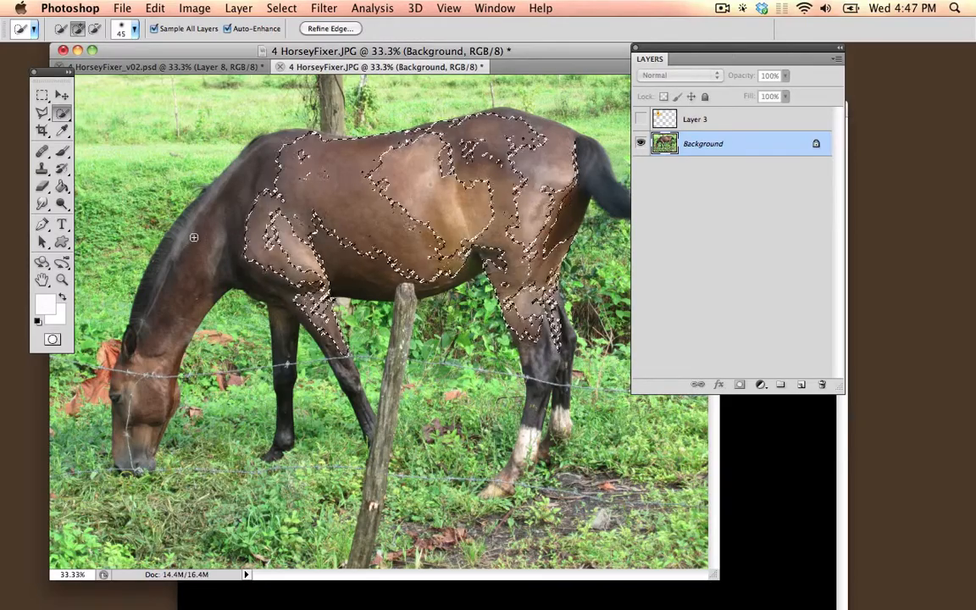
key("bracketright")
key("bracketright")
key("bracketright")
key("bracketright")
key("bracketright")
key("bracketright")
key("bracketright")
key("bracketright")
key("bracketright")
key("bracketright")
key("bracketright")
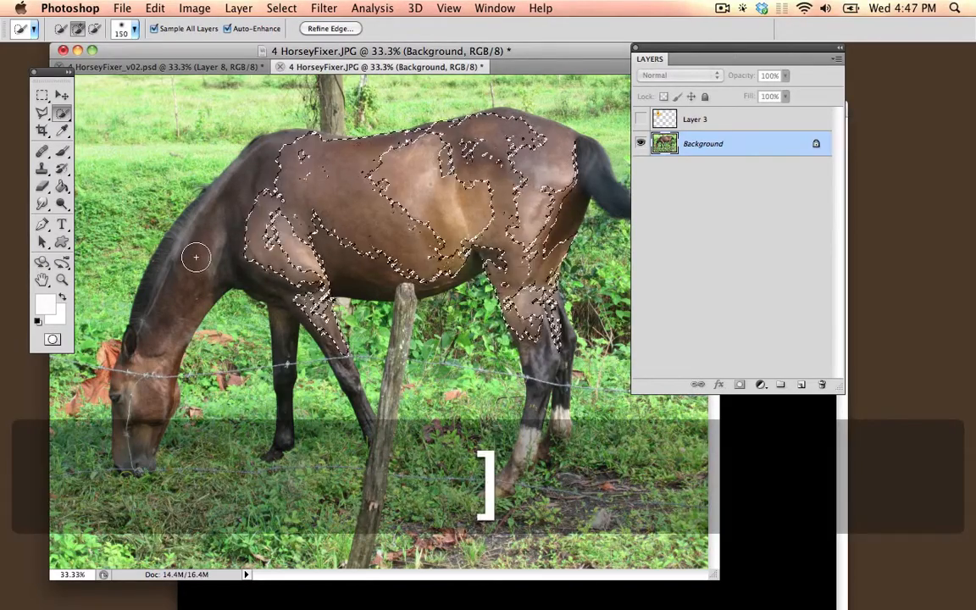
key("bracketleft")
key("bracketright")
key("bracketright")
key("bracketright")
key("bracketright")
key("bracketright")
key("bracketright")
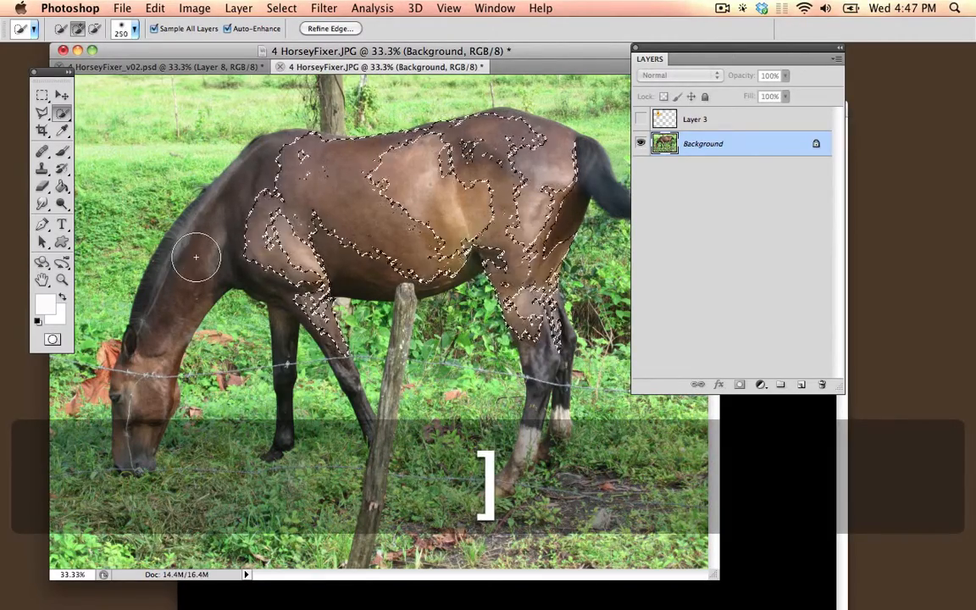
key("bracketleft")
key("bracketleft")
key("bracketleft")
key("bracketleft")
left_click(149, 348)
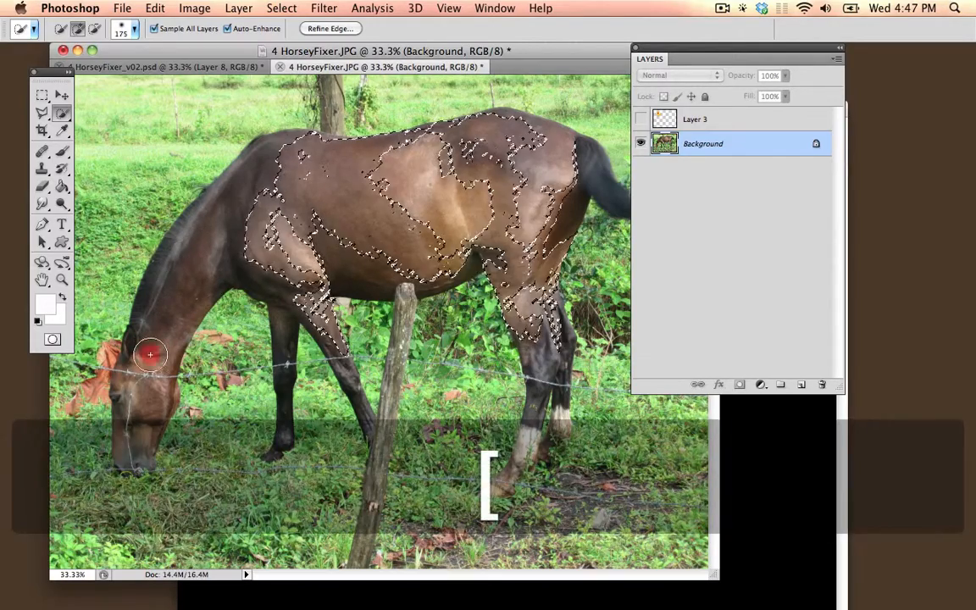
mouse_move(140, 404)
left_mouse_down()
mouse_move(157, 337)
mouse_move(211, 257)
mouse_move(263, 217)
mouse_move(350, 195)
mouse_move(464, 195)
mouse_move(522, 217)
left_mouse_up()
- Move the Layers panel clear of the picture and add the horse's tail to the selection with a 60 px brush
key("bracketleft")
key("bracketleft")
key("bracketleft")
key("bracketleft")
key("bracketleft")
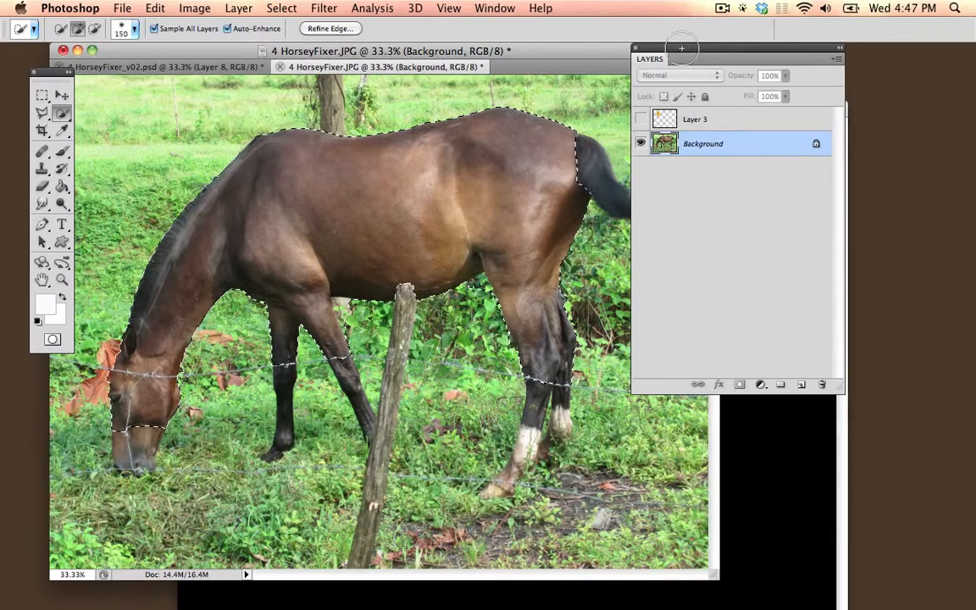
mouse_move(670, 58)
left_mouse_down()
mouse_move(844, 94)
mouse_move(760, 116)
left_mouse_up()
key("bracketleft")
key("bracketleft")
key("bracketleft")
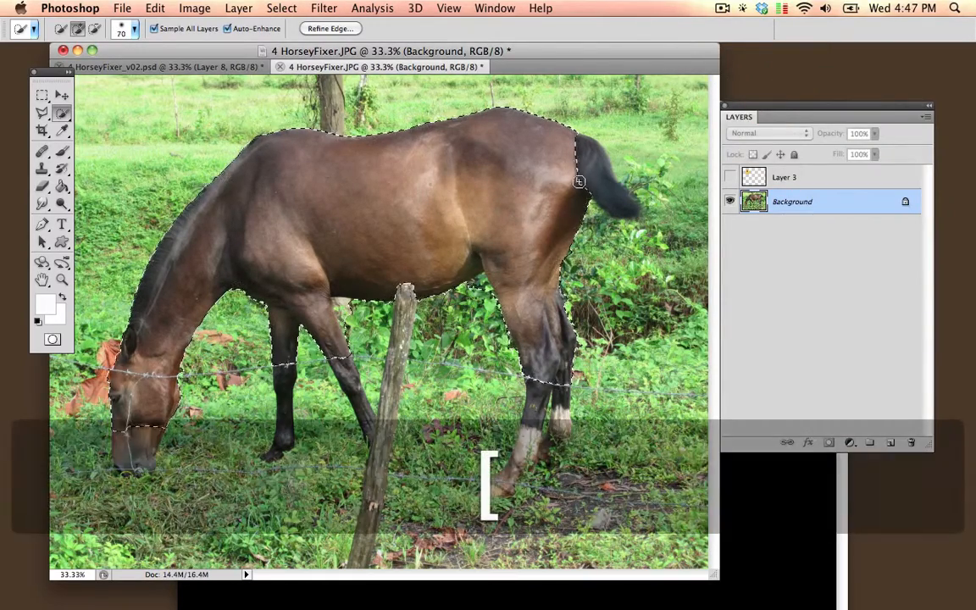
left_click_drag(582, 153, 588, 172)
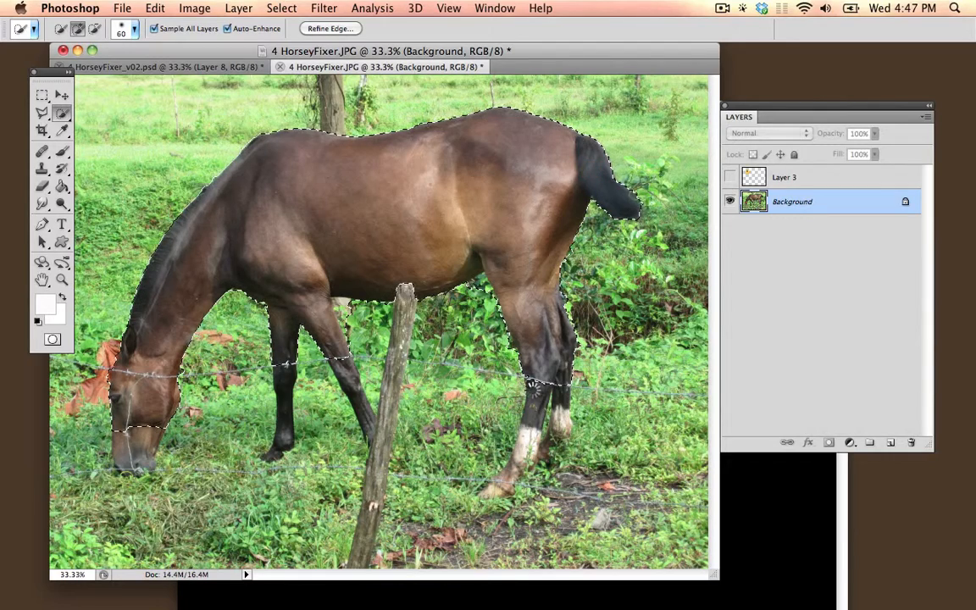
- Add the near hind leg down to the hoof and, with a 45 px brush, the front legs to the selection
mouse_move(535, 389)
left_mouse_down()
mouse_move(529, 466)
mouse_move(511, 496)
mouse_move(507, 477)
mouse_move(518, 471)
mouse_move(496, 488)
left_mouse_up()
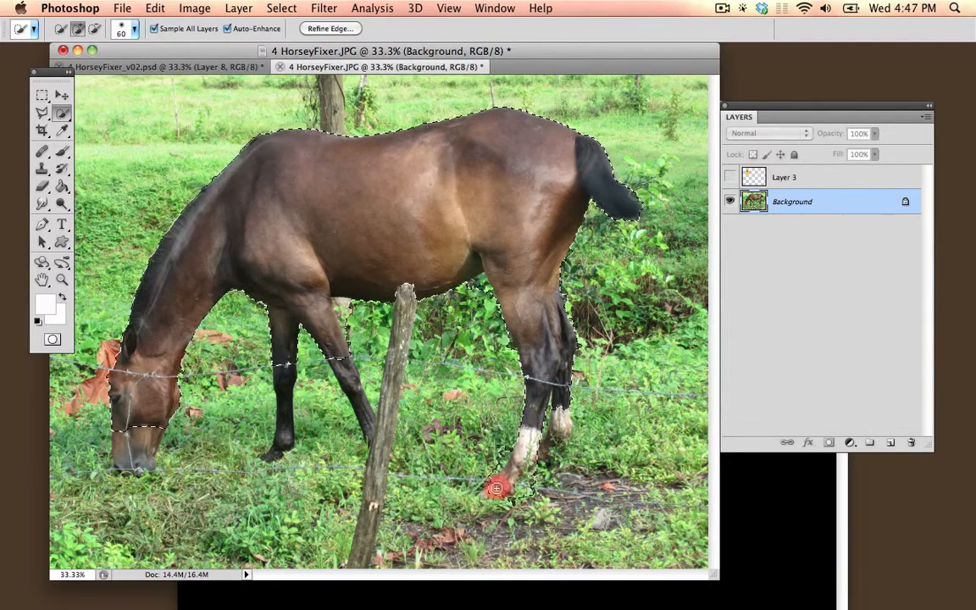
key("shift")
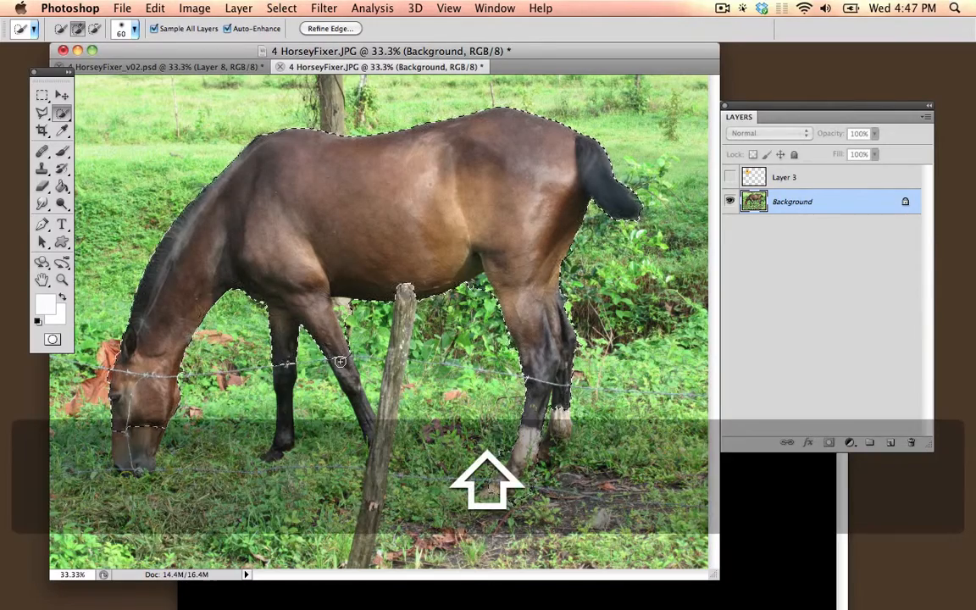
key("bracketleft")
key("bracketleft")
key("shift")
left_click_drag(340, 362, 372, 430)
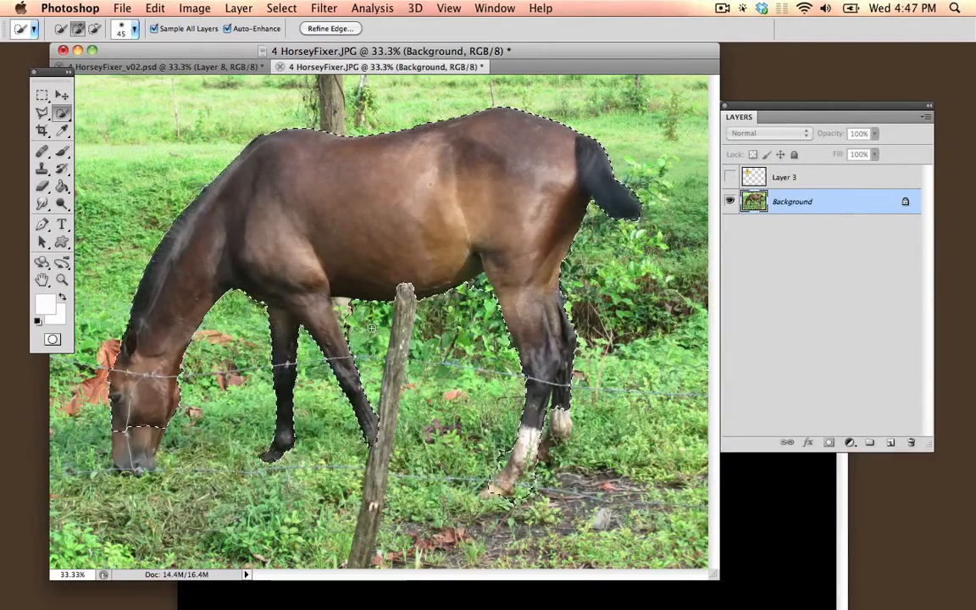
- Subtract the pale background patch under the belly, just behind the front leg, from the selection
key("super+equal")
key("super+equal")
key("super+equal")
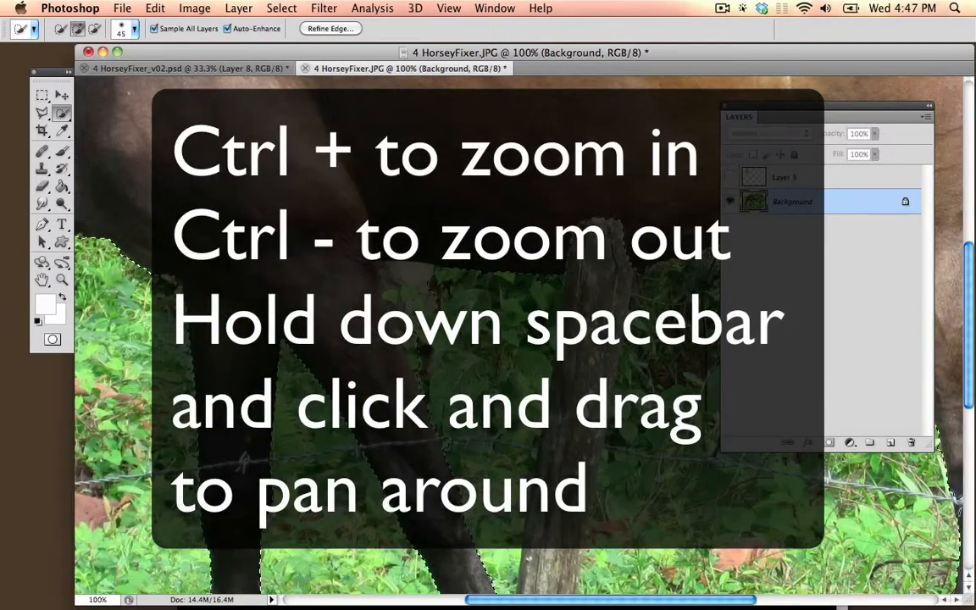
key("alt")
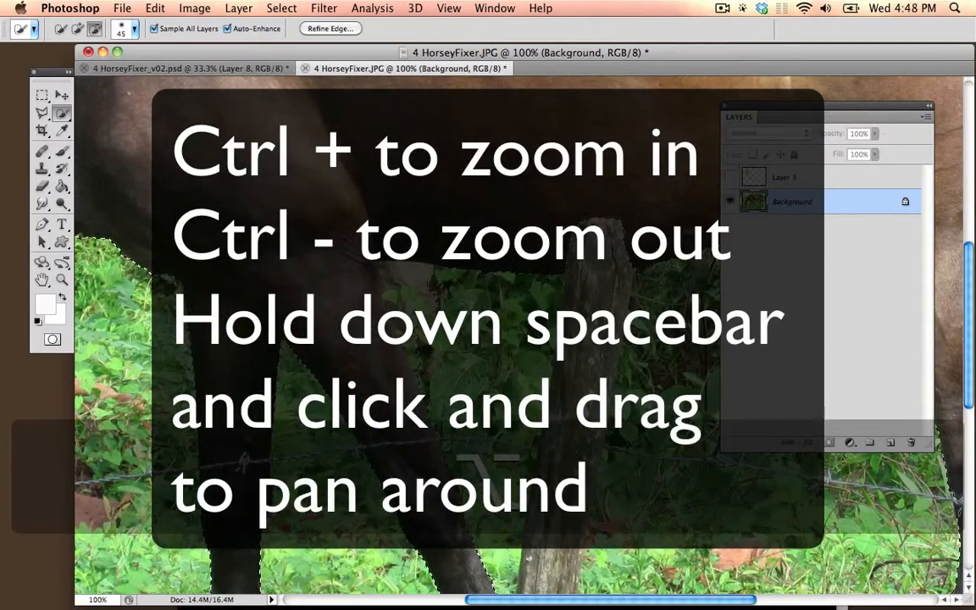
mouse_move(466, 355)
left_mouse_down()
mouse_move(412, 306)
mouse_move(400, 278)
left_mouse_up()
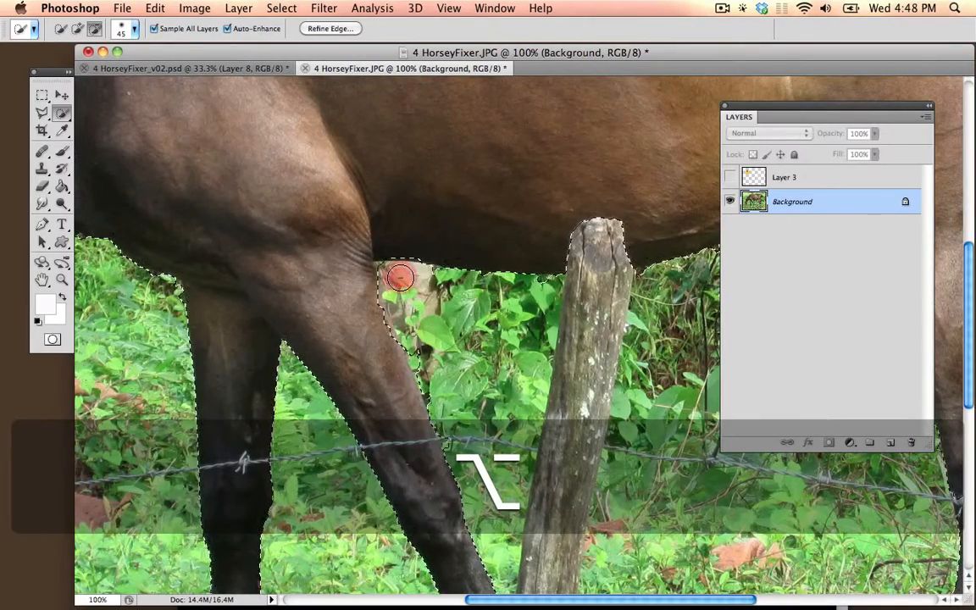
- Subtract the background along the belly around the fence post from the selection, and add the upper hind leg back in
key("space")
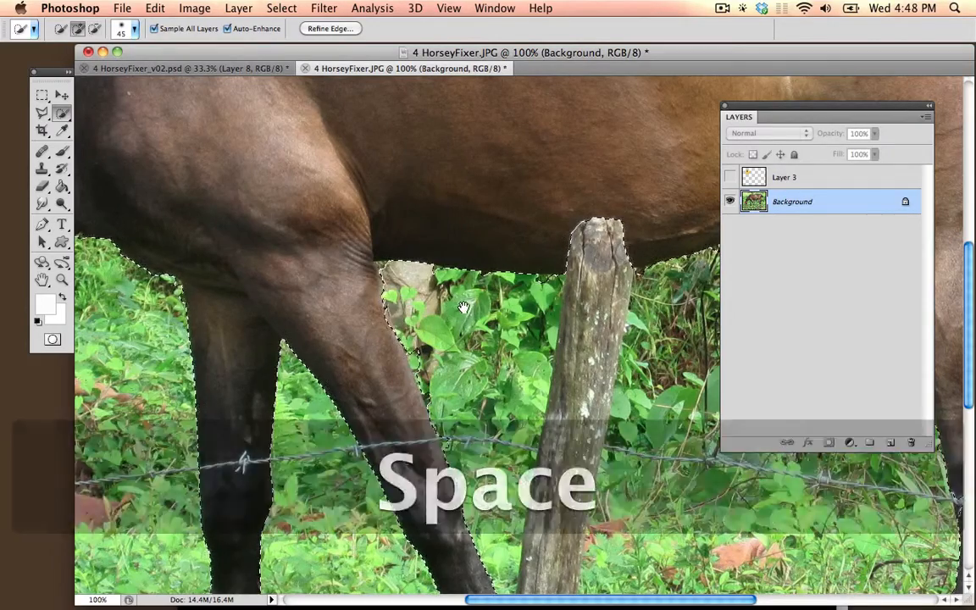
mouse_move(464, 306)
left_mouse_down()
mouse_move(335, 284)
mouse_move(237, 251)
left_mouse_up()
key("alt")
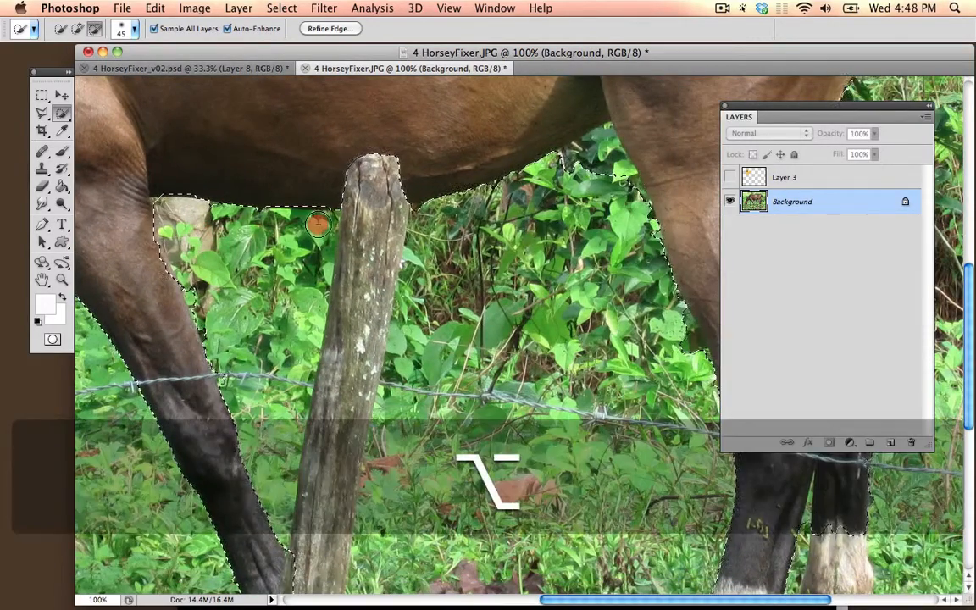
key("space")
left_click_drag(309, 265, 327, 272)
left_click(418, 165, "alt")
left_click_drag(418, 165, 402, 161)
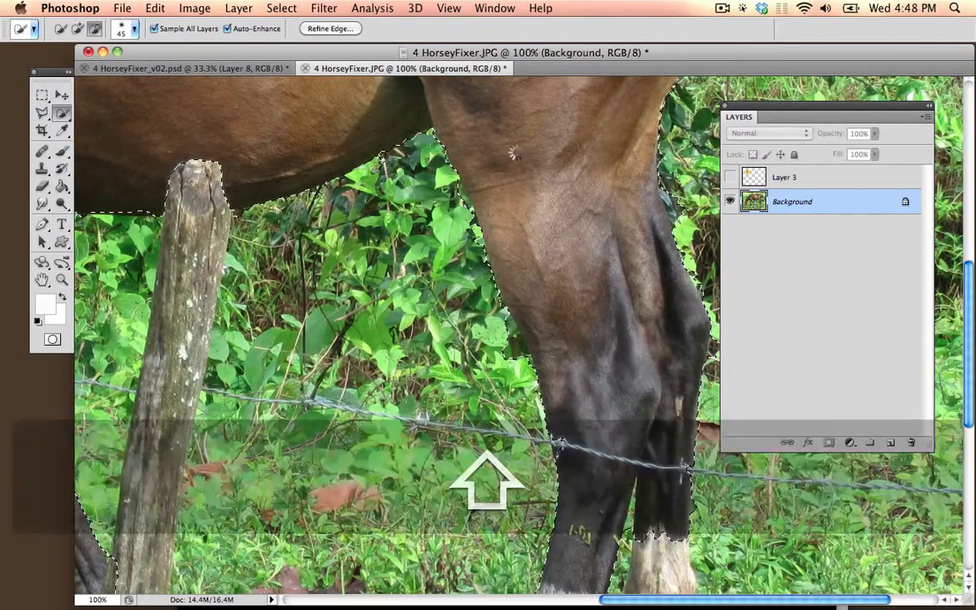
left_click(540, 185, "shift")
- Trim the background beside the rear edge of the front leg out of the selection with the Polygonal Lasso
key("space")
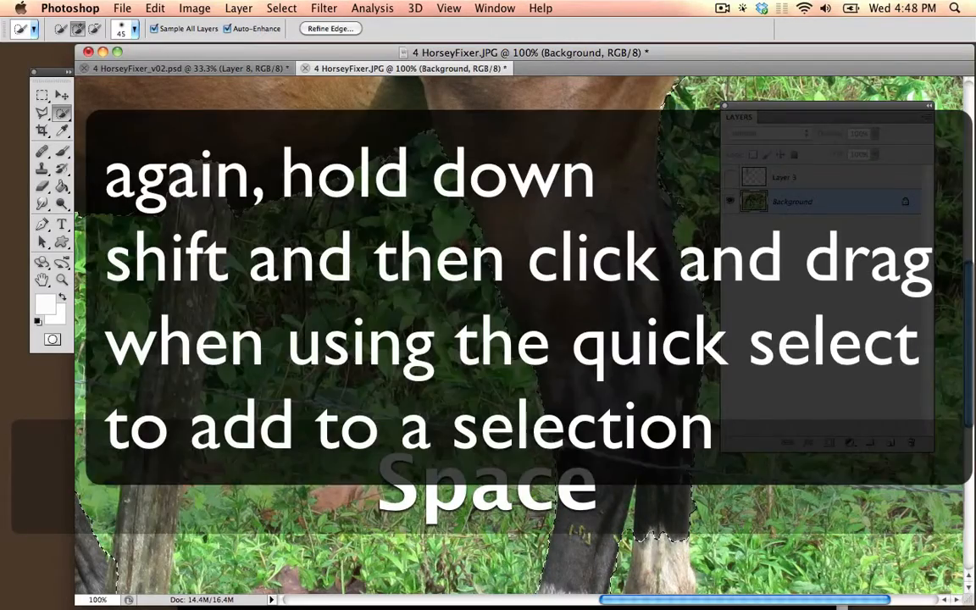
left_click_drag(552, 210, 627, 233)
left_click_drag(279, 245, 426, 251)
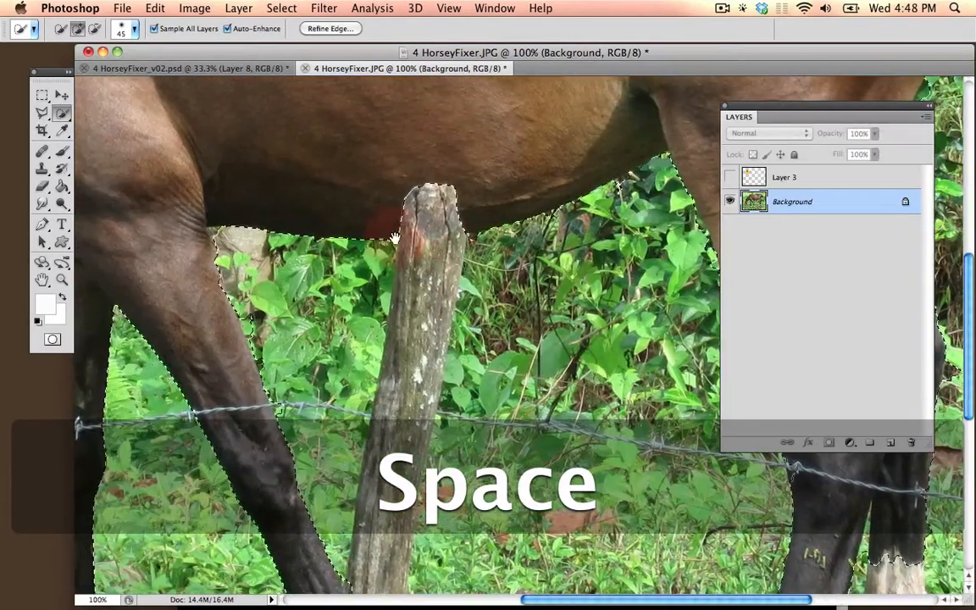
left_click_drag(398, 176, 405, 178)
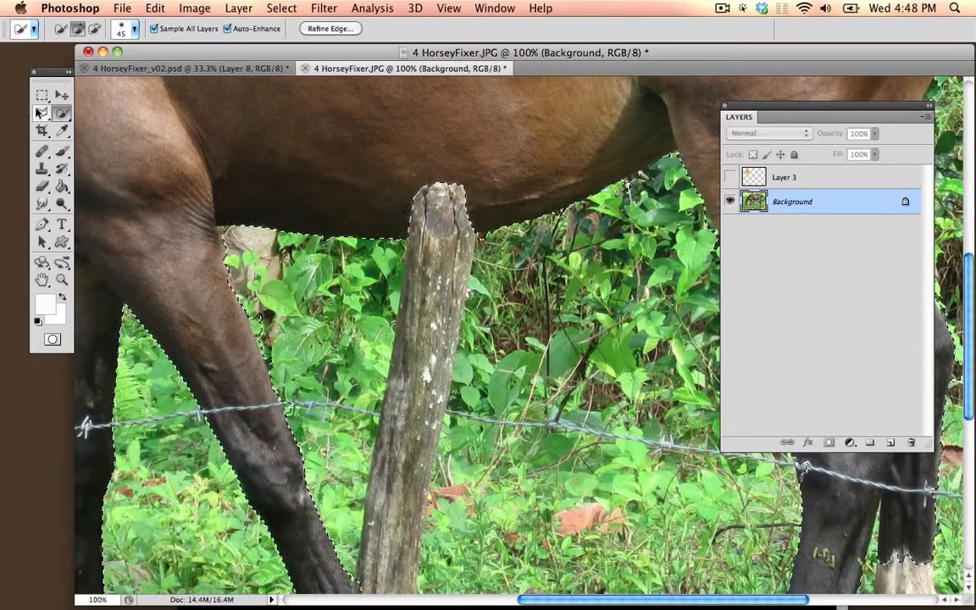
left_click(40, 114)
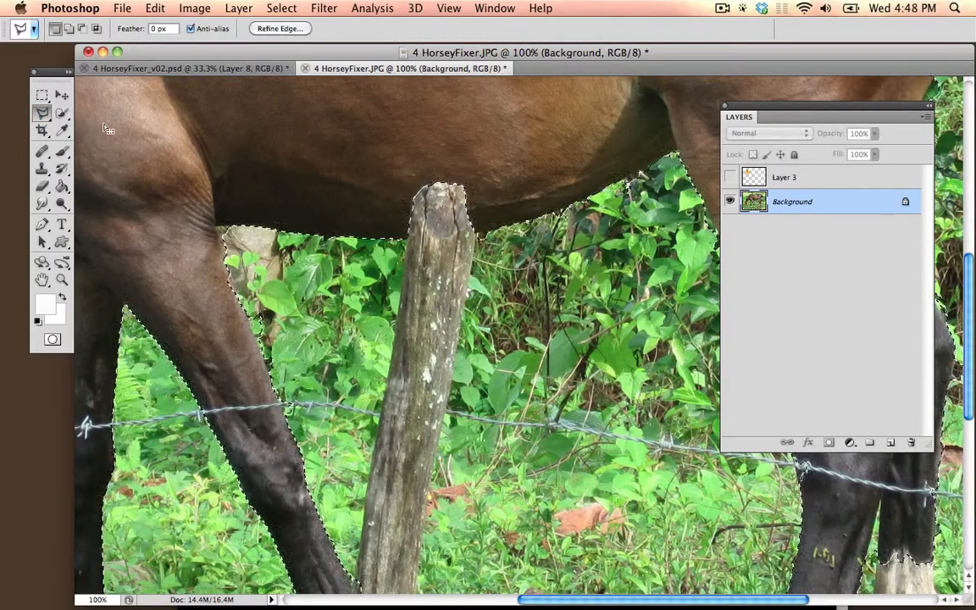
mouse_move(424, 216)
left_mouse_down()
mouse_move(632, 294)
mouse_move(489, 235)
mouse_move(571, 283)
mouse_move(244, 135)
mouse_move(382, 233)
left_mouse_up()
key("alt")
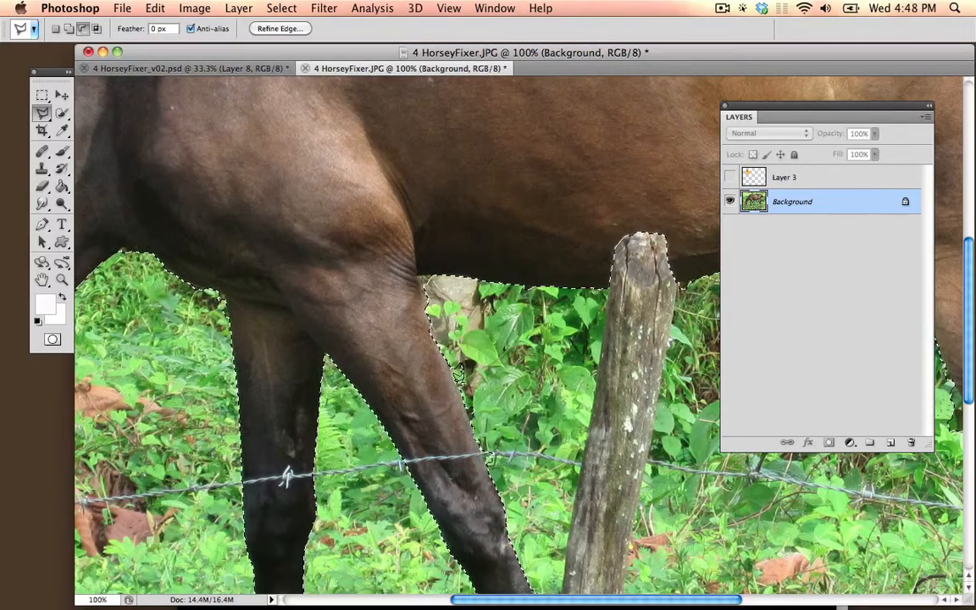
left_click(509, 259)
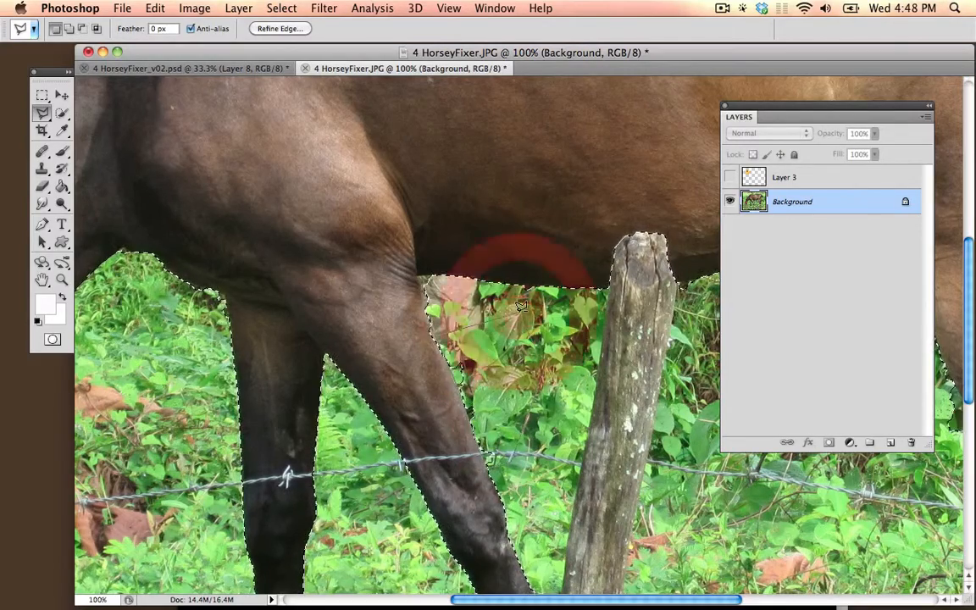
- Subtract the background sliver along the back edge of the hind legs from the selection with the Polygonal Lasso
key("space")
mouse_move(530, 388)
left_mouse_down()
mouse_move(333, 248)
mouse_move(271, 307)
mouse_move(260, 304)
left_mouse_up()
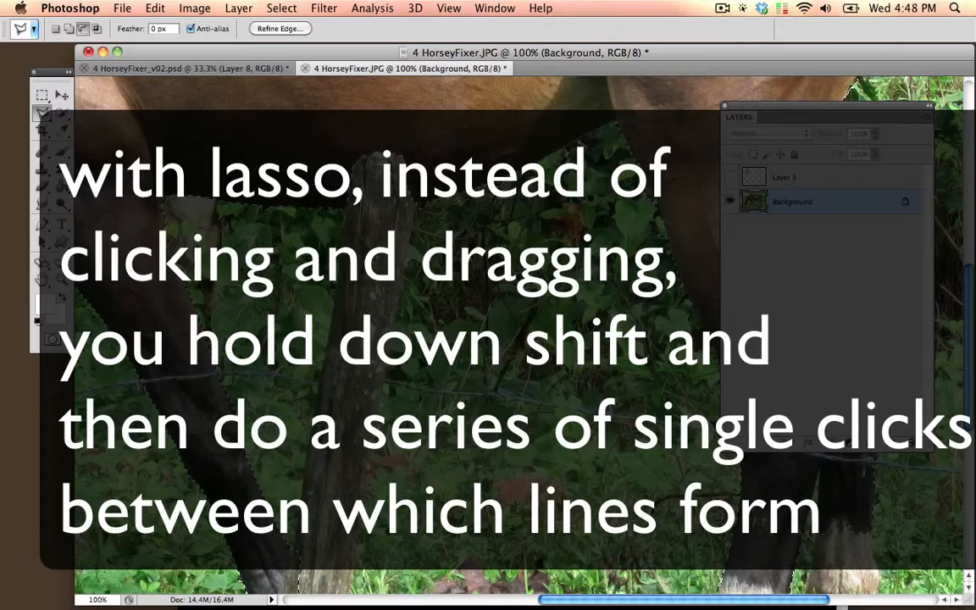
left_click_drag(547, 224, 226, 228)
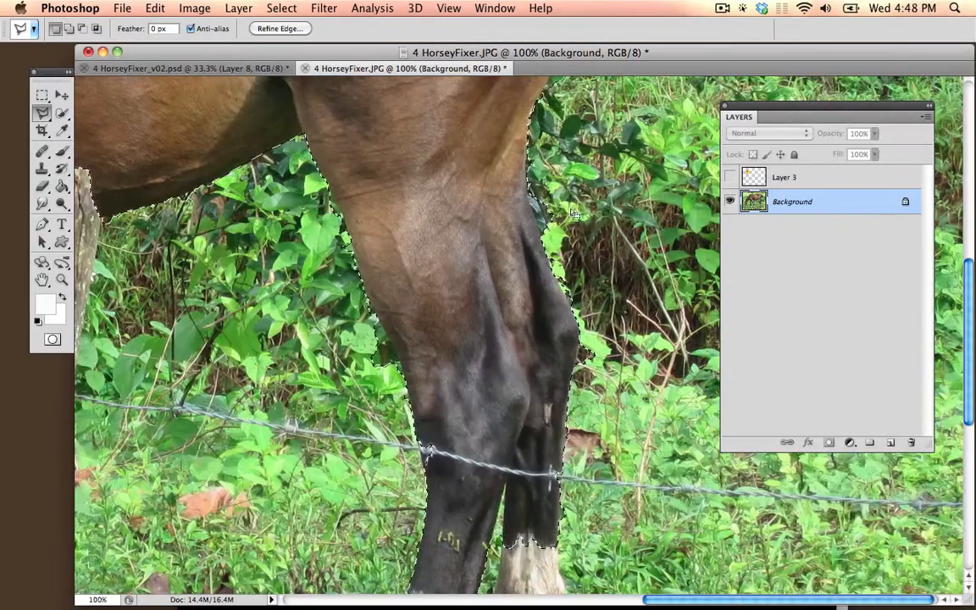
left_click(592, 192, "alt")
left_click(583, 276)
left_click(547, 256)
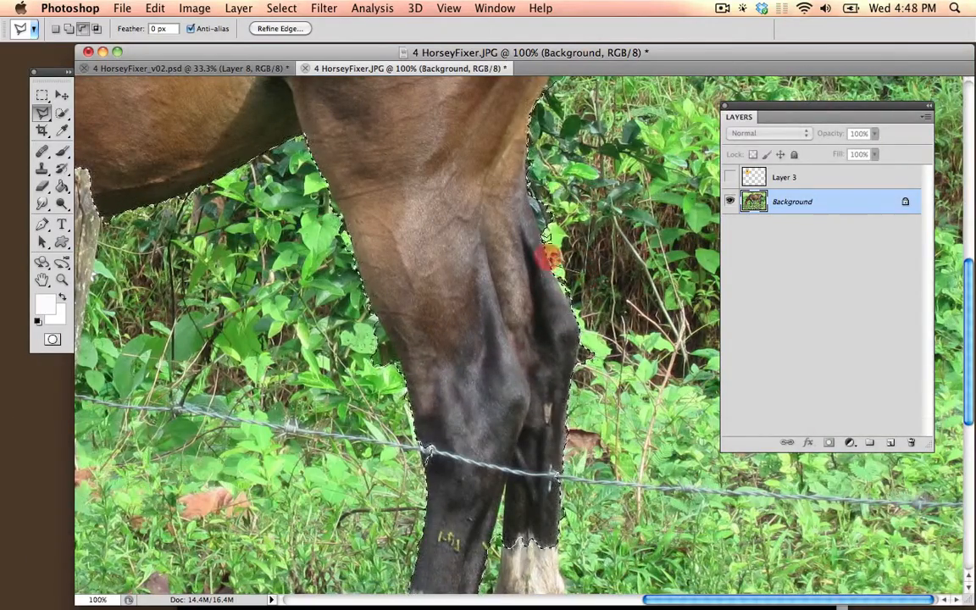
left_click(530, 207)
left_click(518, 157)
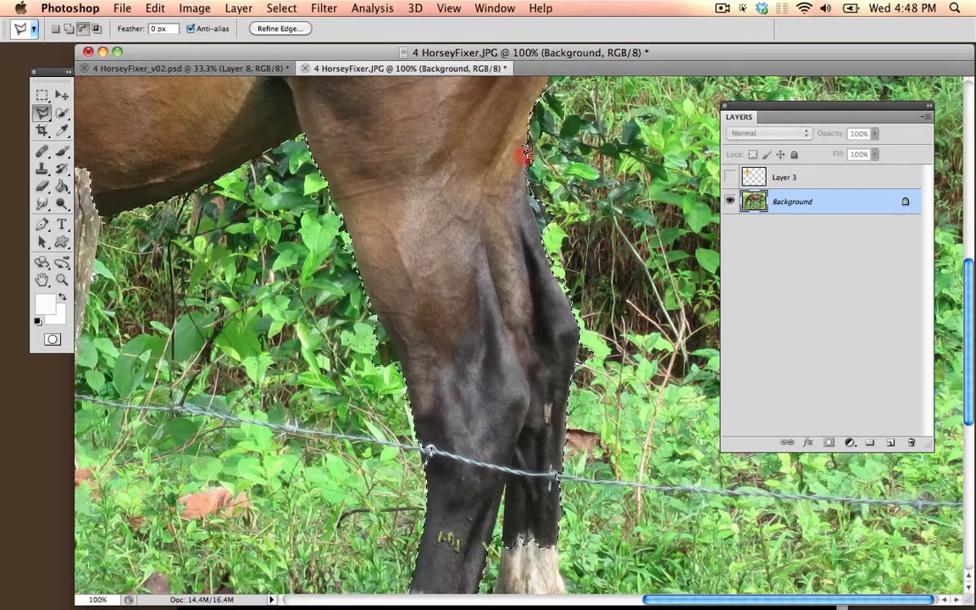
left_click_drag(422, 223, 422, 350)
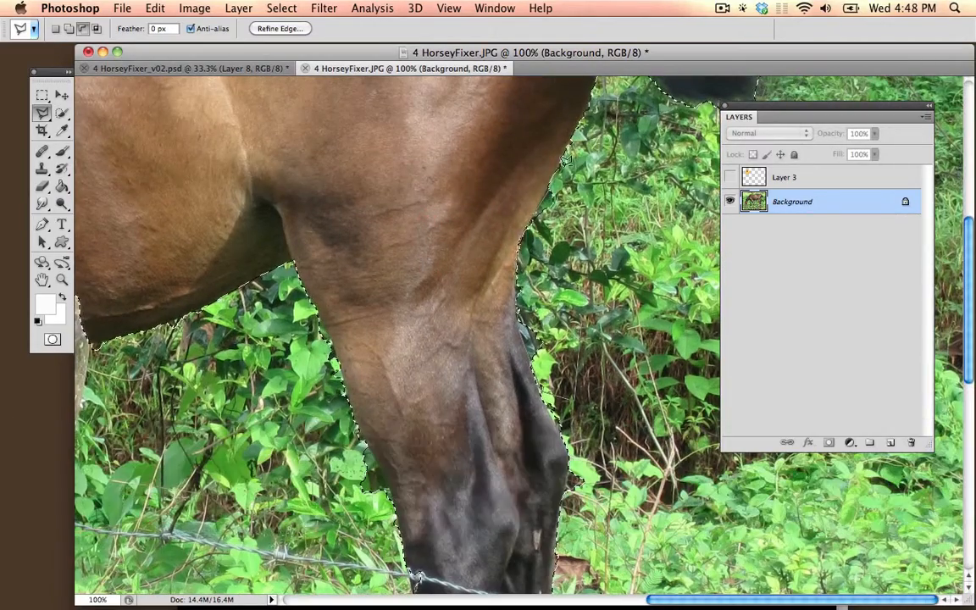
double_click(585, 227)
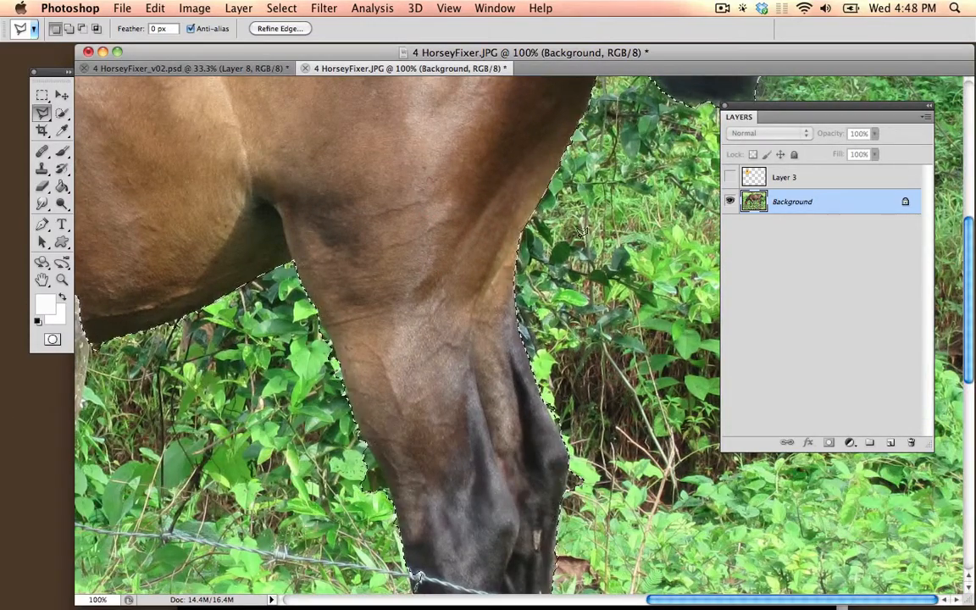
- Copy the selected horse onto its own layer and check the cut-out by temporarily hiding the Background layer
key("super+minus")
key("super+minus")
key("super+minus")
key("super+minus")
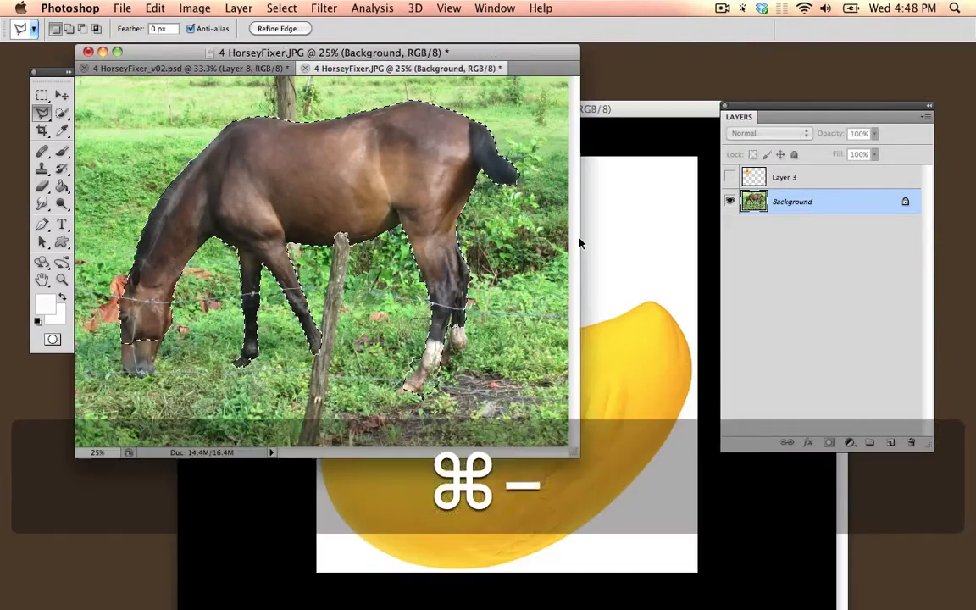
key("super+c")
key("super+v")
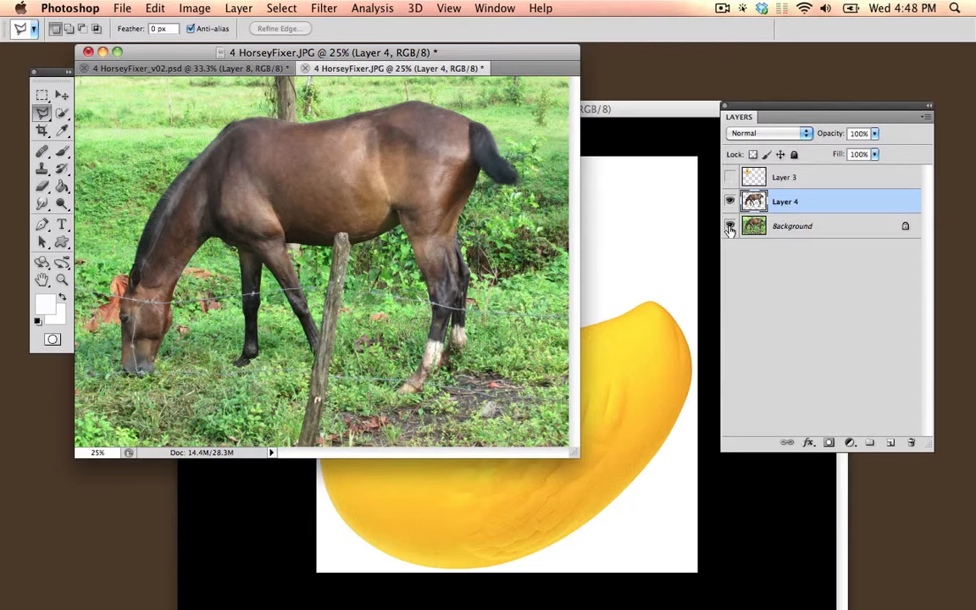
left_click(730, 226)
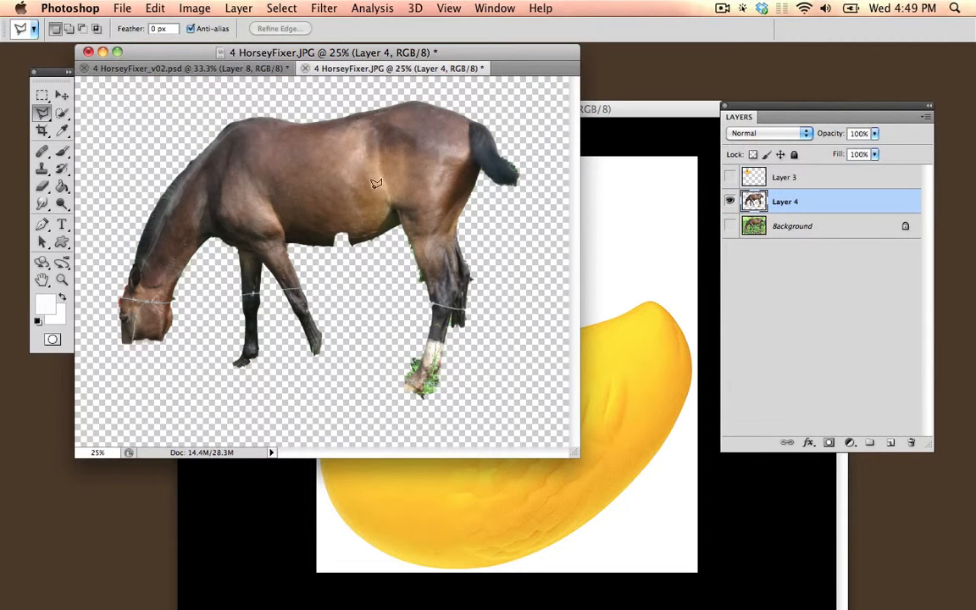
left_click(729, 227)
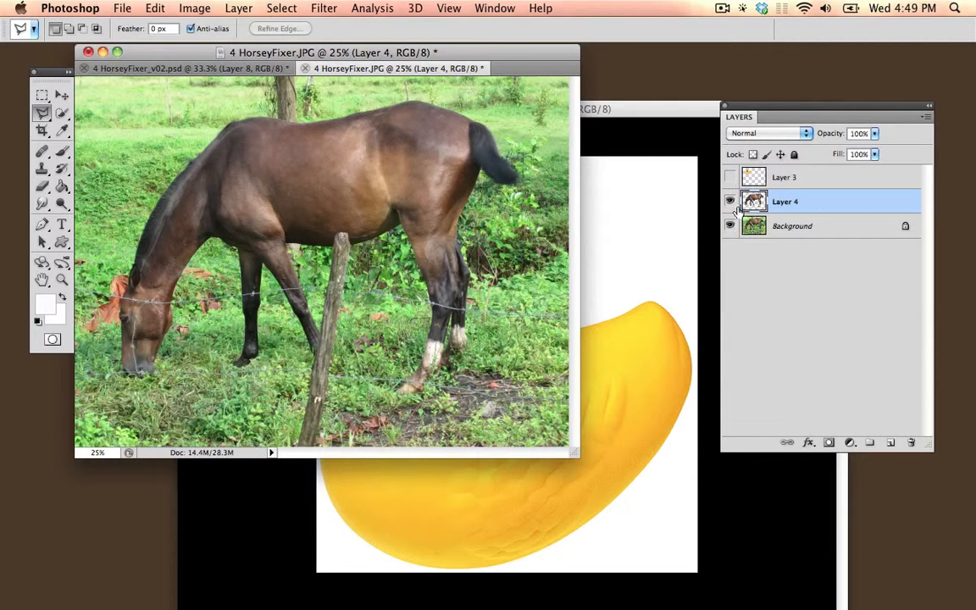
- Show the duck's Layer 3 and place it below the horse's Layer 4 in the layer order
left_click(730, 177)
left_click(61, 95)
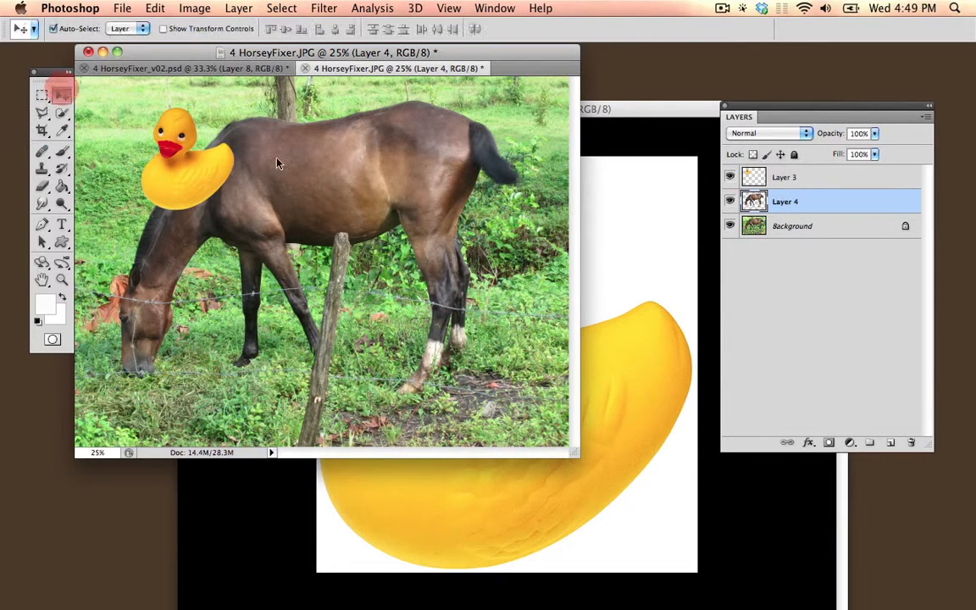
left_click(810, 183)
left_click_drag(824, 190, 826, 212)
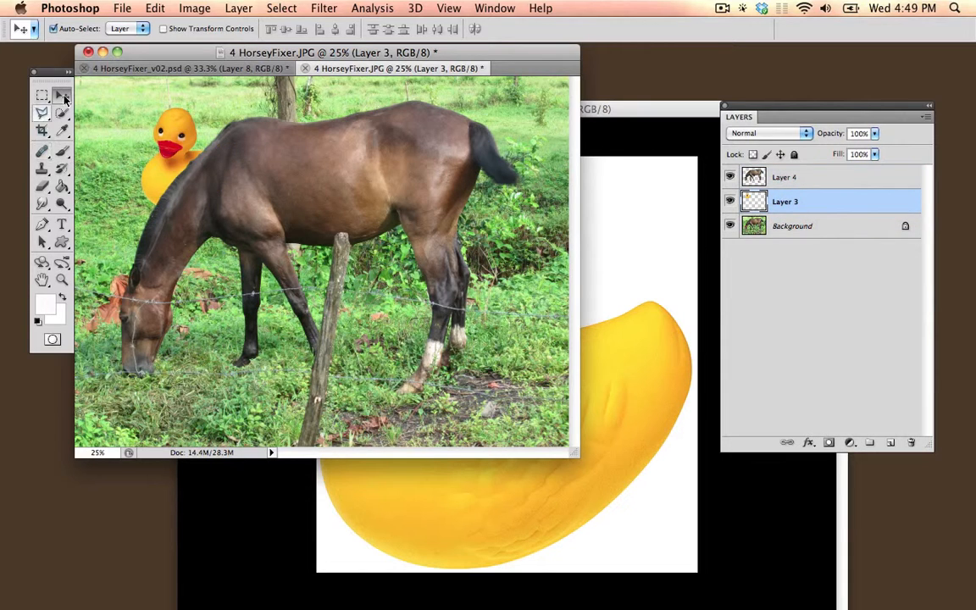
- Reposition the duck on Layer 3 lower behind the horse's neck and show the whole image full screen
left_click_drag(171, 142, 154, 158)
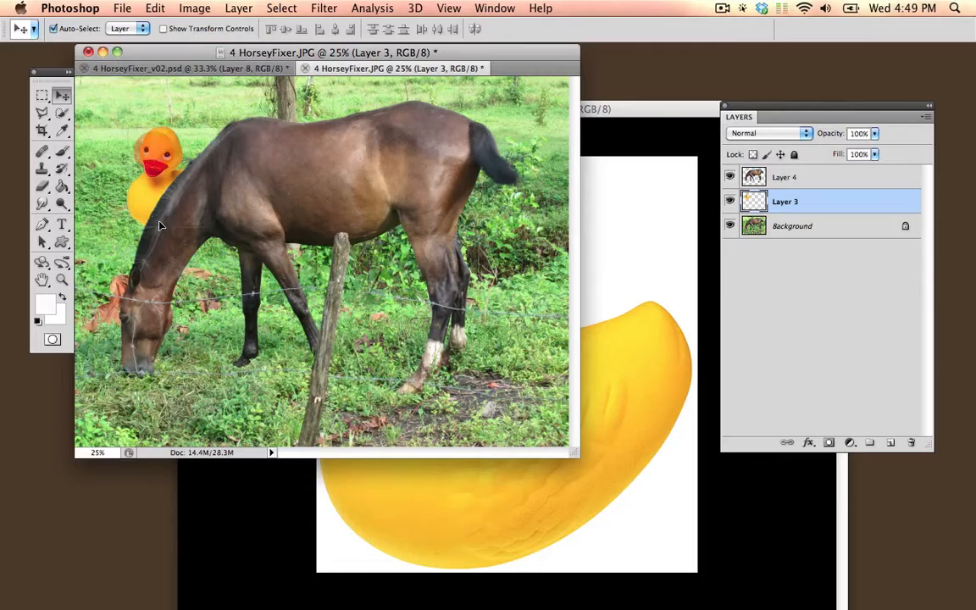
key("f")
key("super+equal")
key("super+equal")
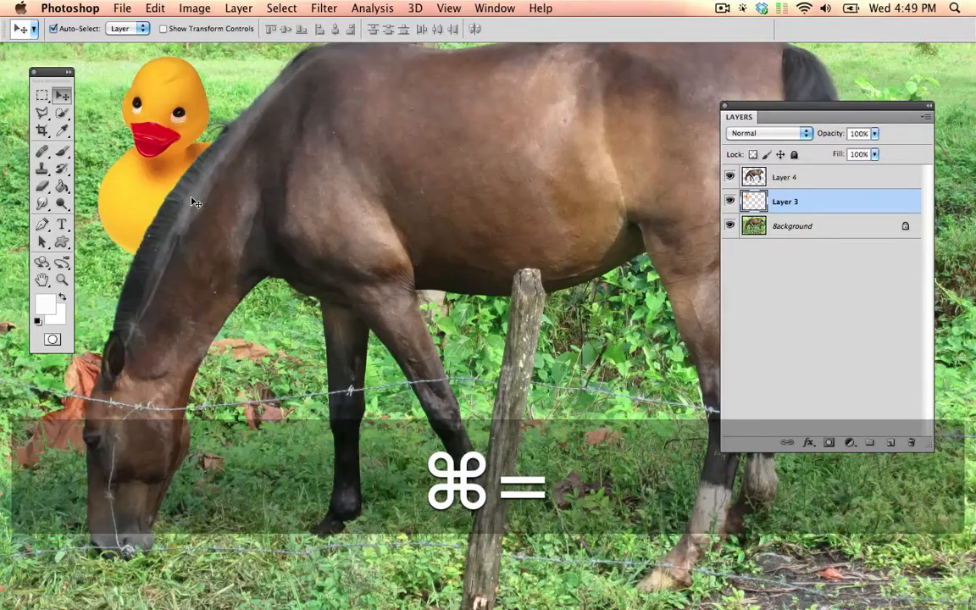
key("super+minus")
key("space")
left_click_drag(203, 182, 176, 180)
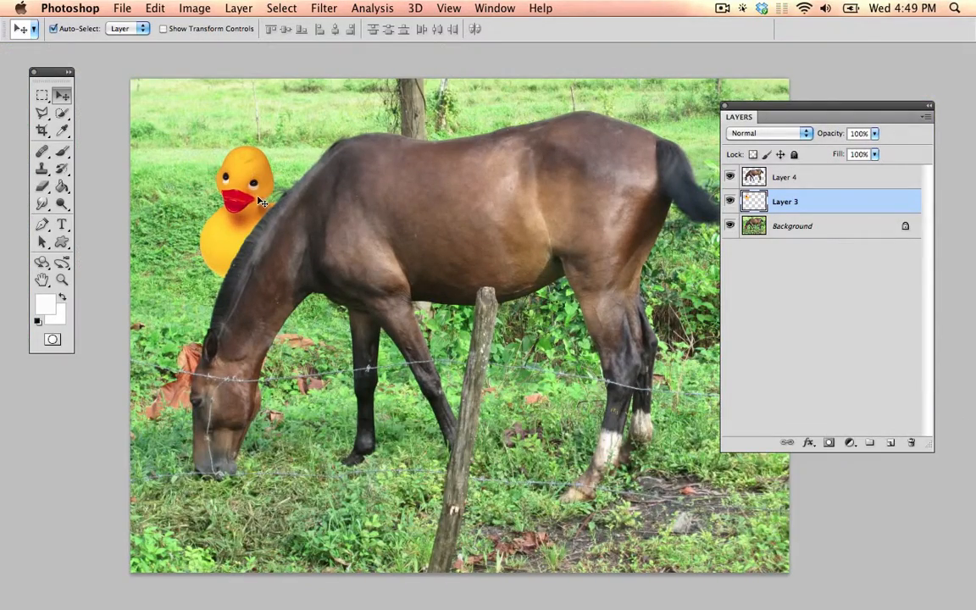
- Start a Levels adjustment on the duck's Layer 3 and set the RGB midtone input level to 1.35
left_click(194, 7)
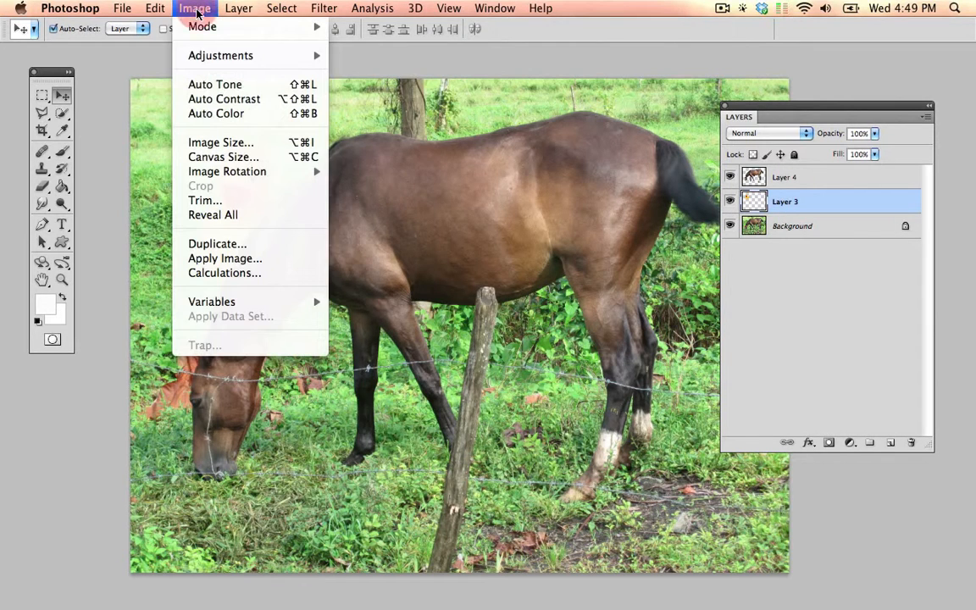
mouse_move(216, 57)
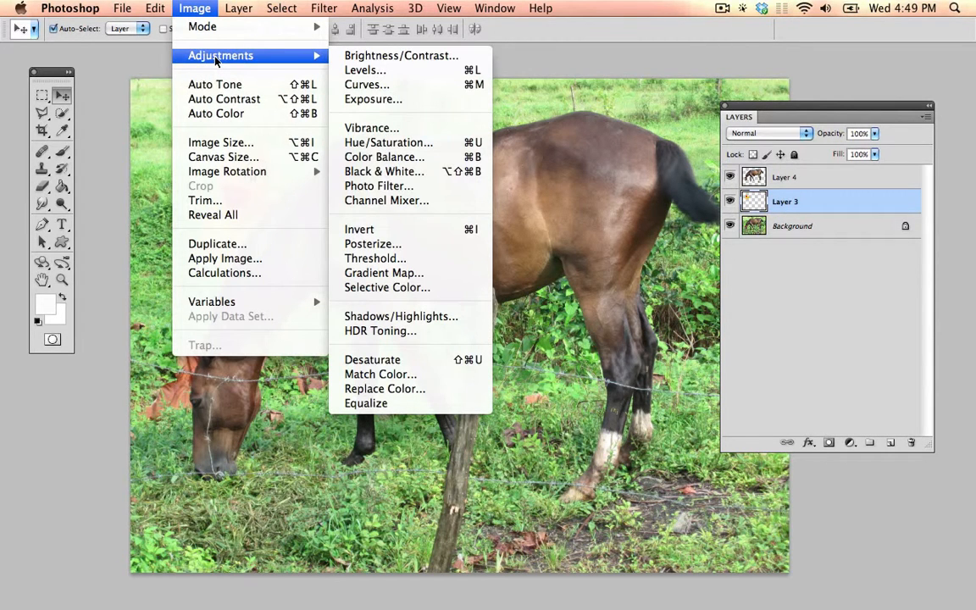
left_click(366, 73)
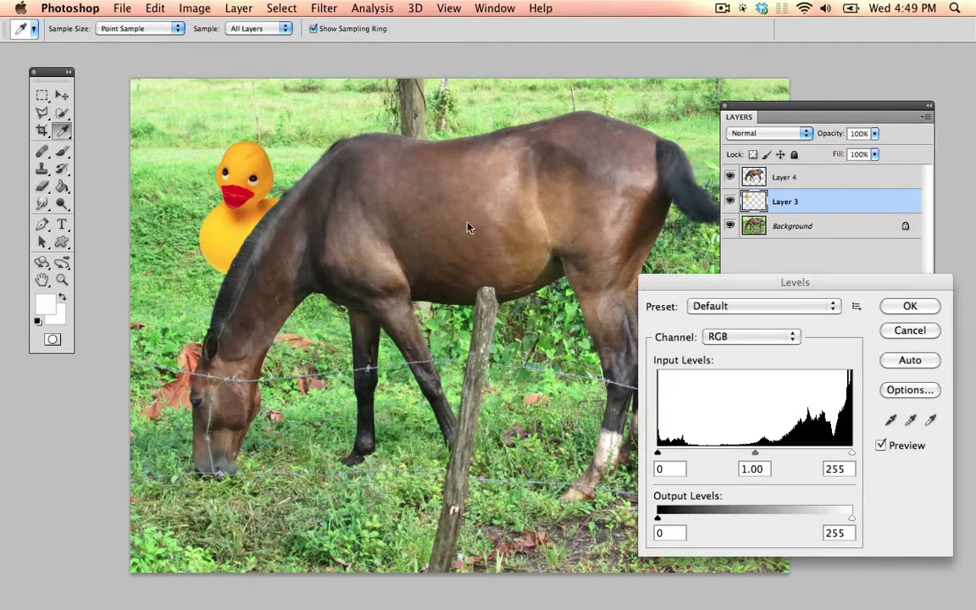
left_click_drag(742, 290, 710, 217)
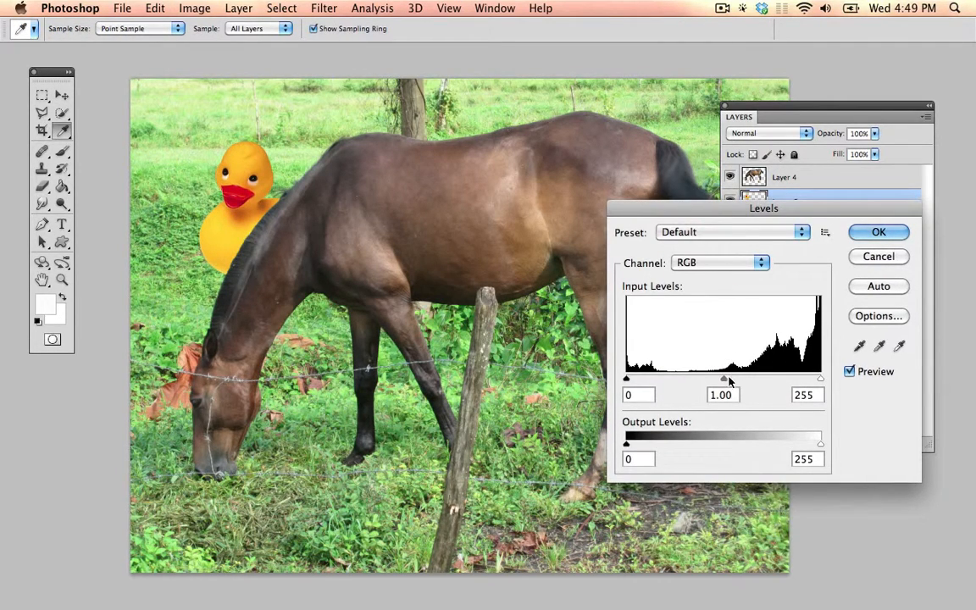
left_click_drag(756, 380, 702, 382)
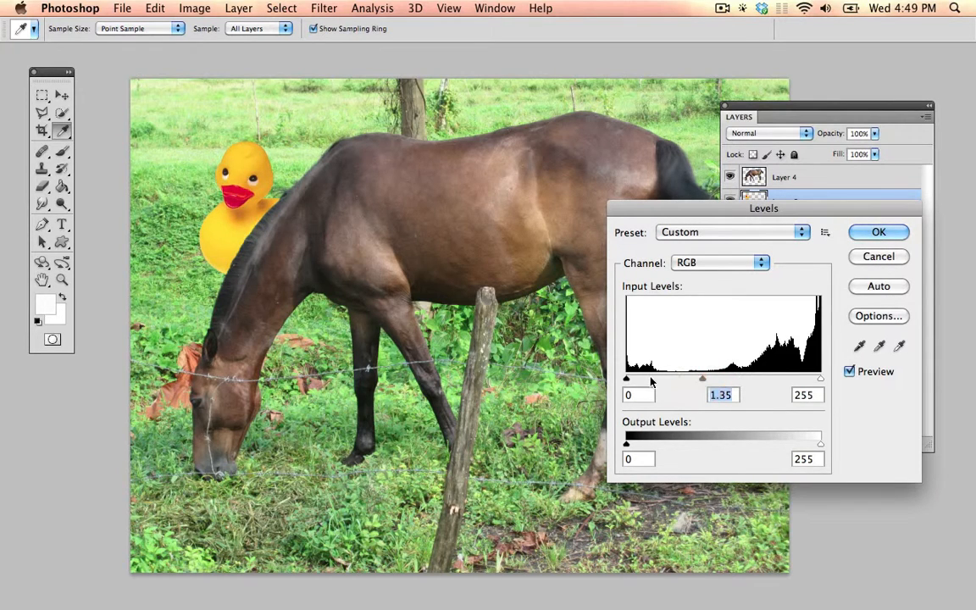
- Set the Levels midtone input to 0.62 for the Blue channel and 1.15 for the Green channel
left_click(742, 264)
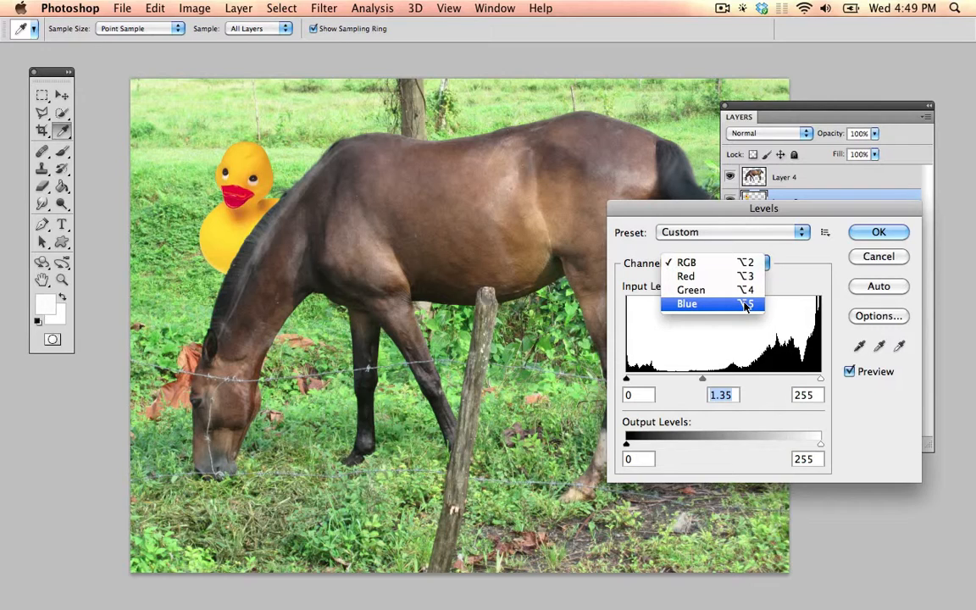
left_click(746, 304)
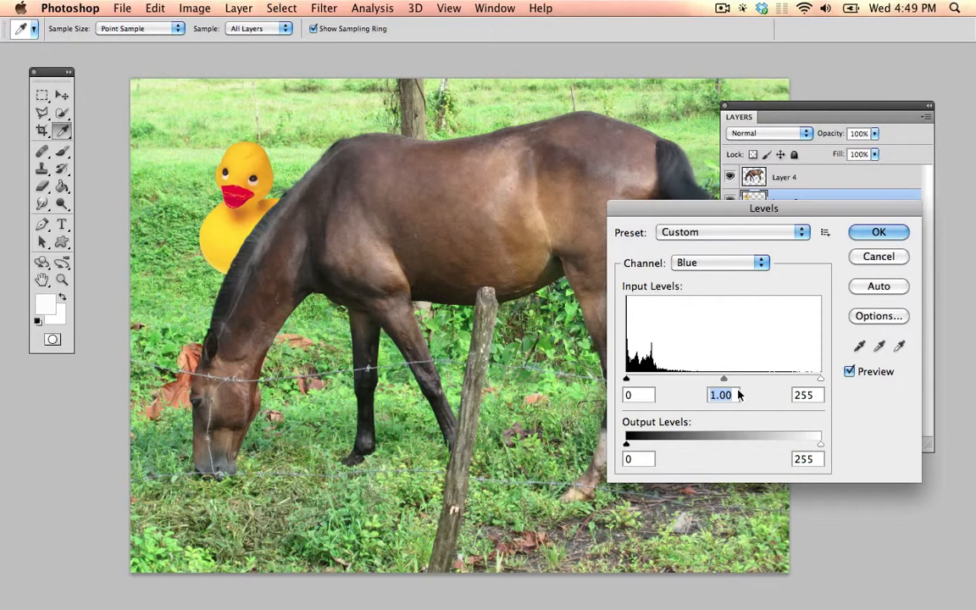
left_click_drag(724, 381, 753, 377)
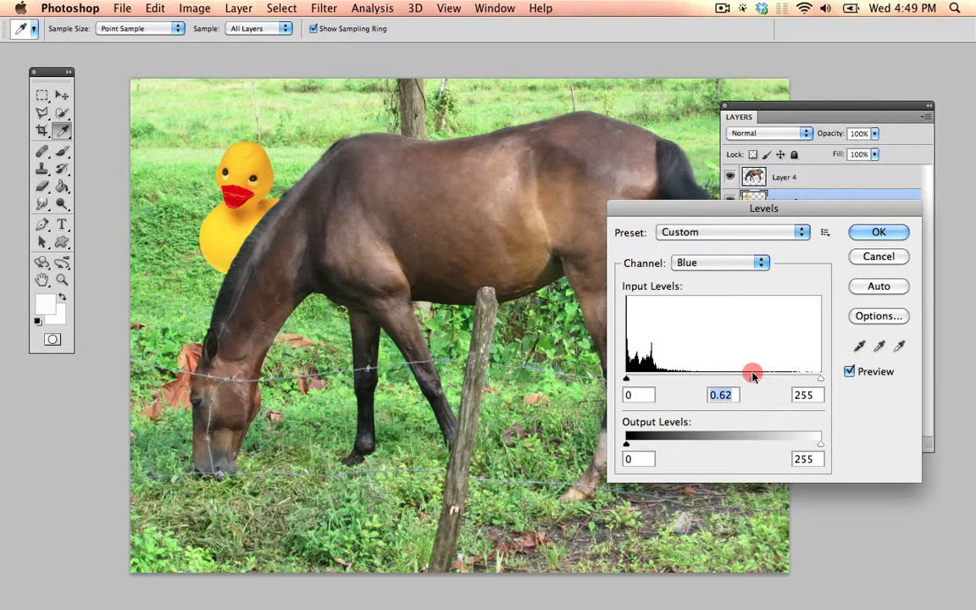
left_click(725, 263)
left_click(718, 249)
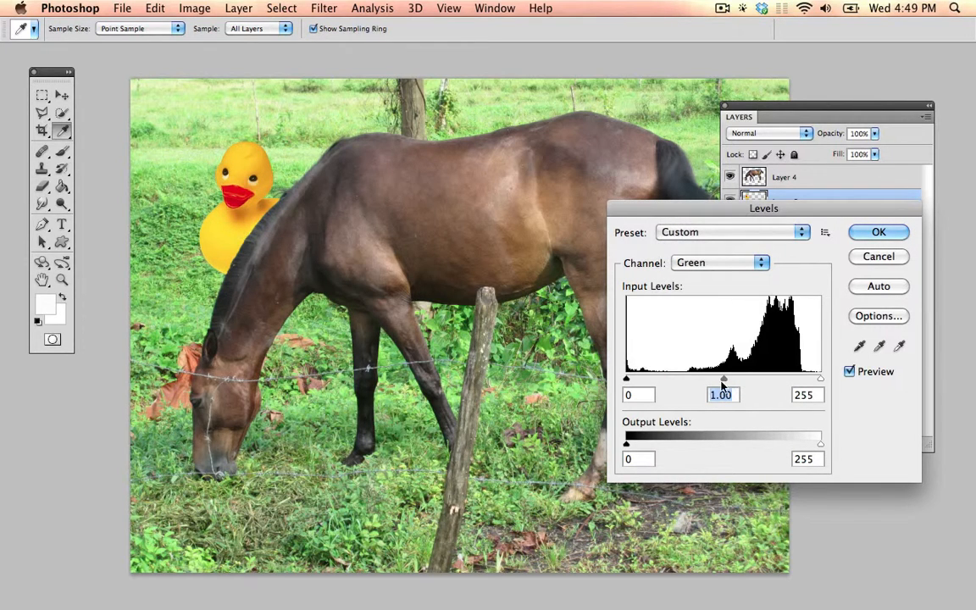
mouse_move(727, 381)
left_mouse_down()
mouse_move(741, 382)
mouse_move(715, 382)
left_mouse_up()
- Set the Red channel's midtone input to 0.68, compare with the preview off and on, and apply the Levels adjustment
left_click(688, 263)
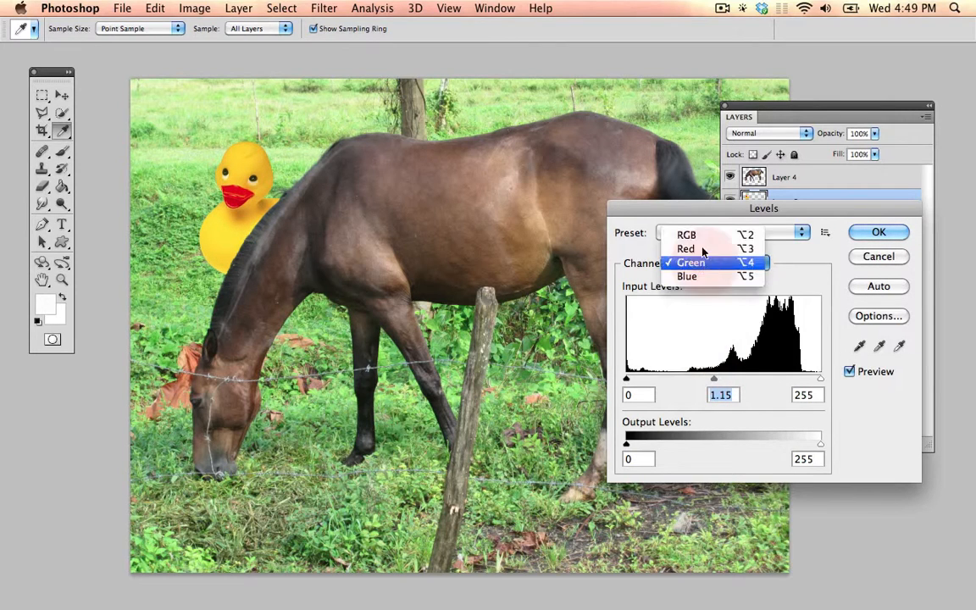
left_click(688, 248)
left_click_drag(724, 380, 748, 383)
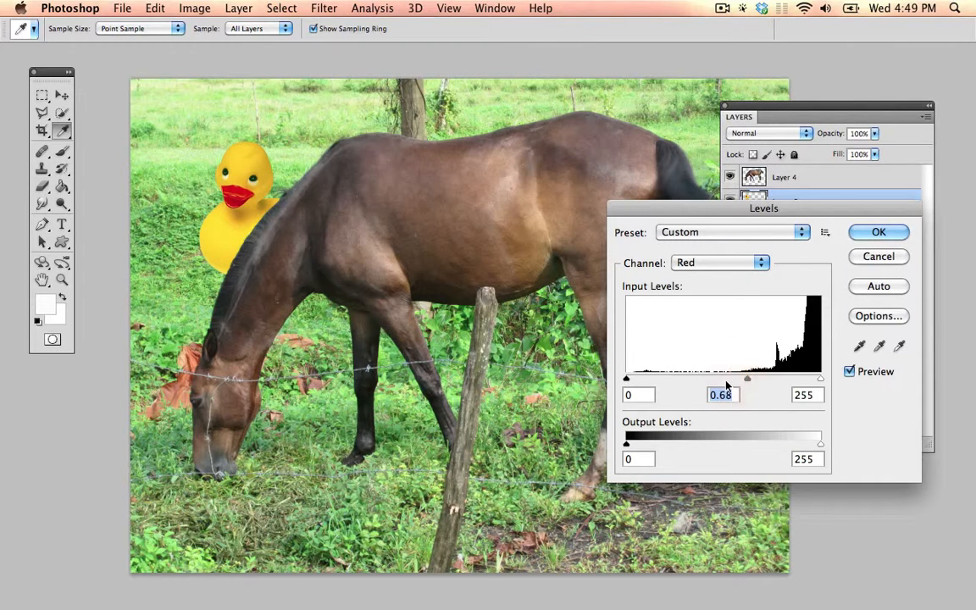
left_click(850, 372)
left_click(849, 372)
left_click(869, 237)
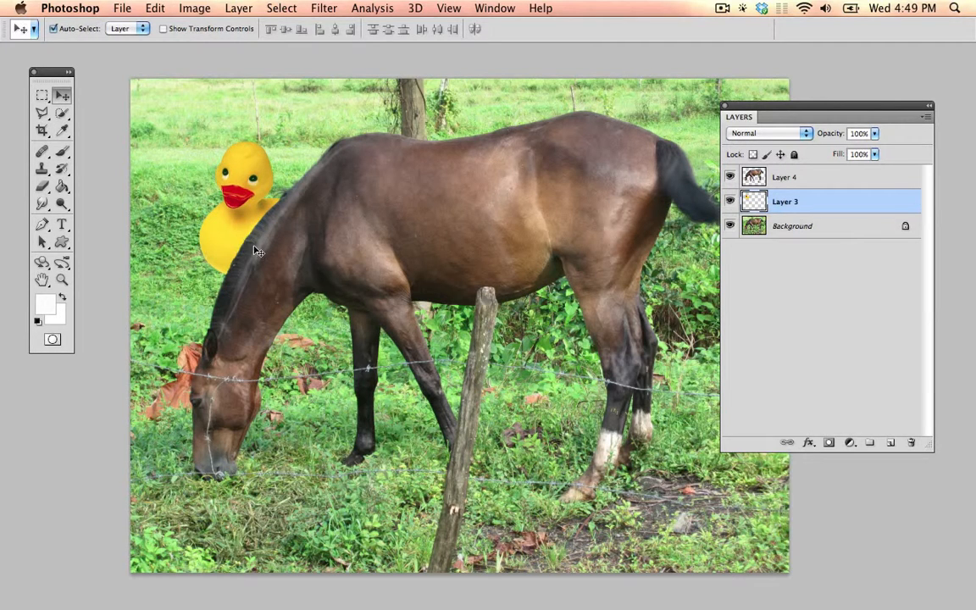
- Soften the duck's lower edge with a 250 px Eraser and move the duck further down behind the horse's neck
left_click(40, 188)
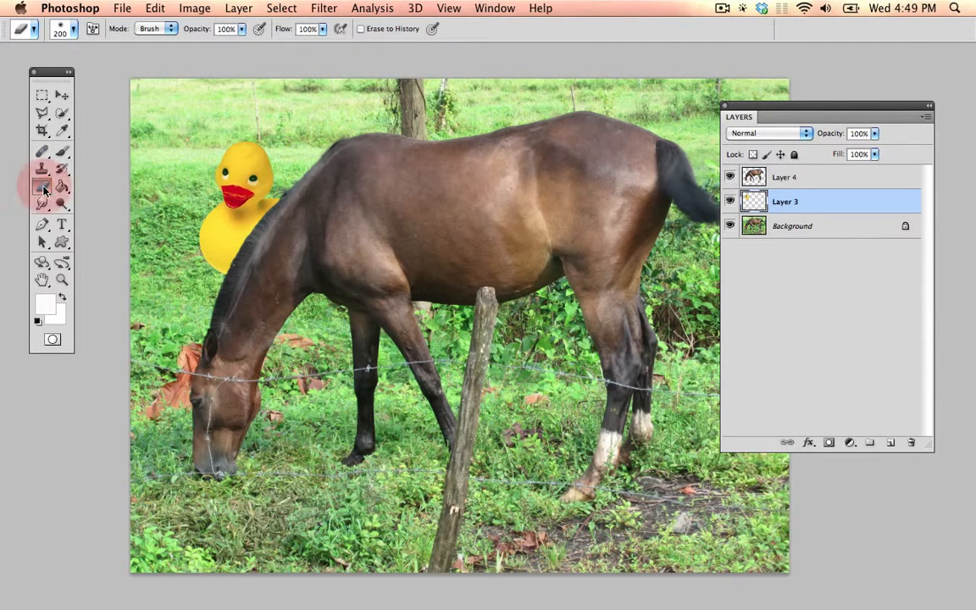
key("]")
key("]")
key("[")
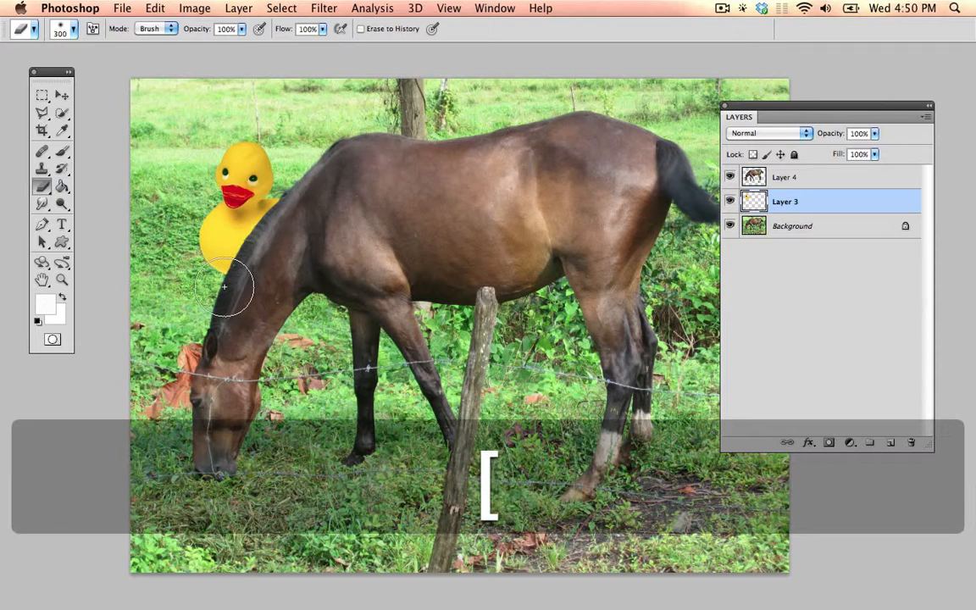
mouse_move(215, 281)
left_mouse_down()
mouse_move(311, 271)
mouse_move(186, 285)
mouse_move(133, 234)
left_mouse_up()
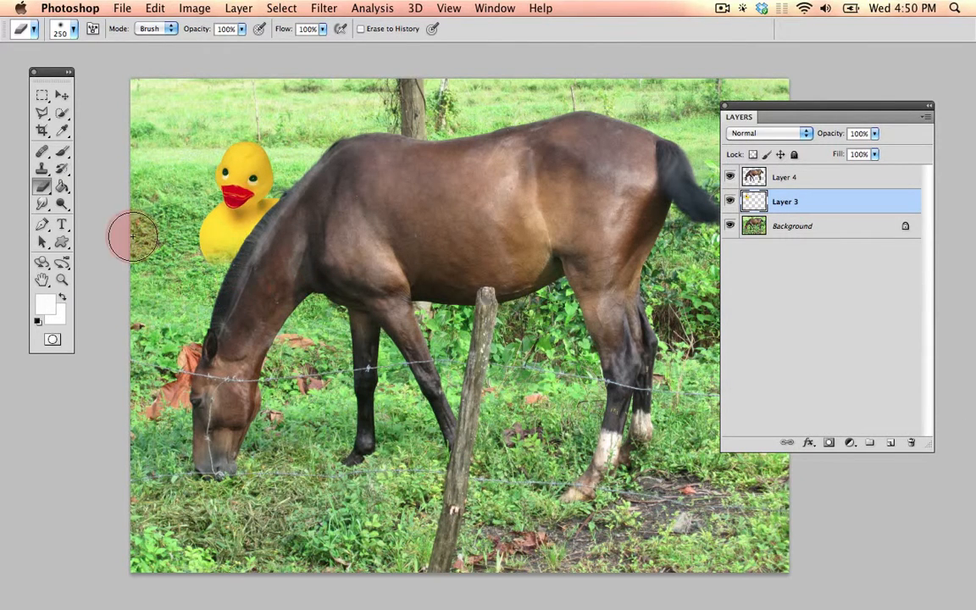
left_click(59, 97)
left_click_drag(256, 208, 242, 232)
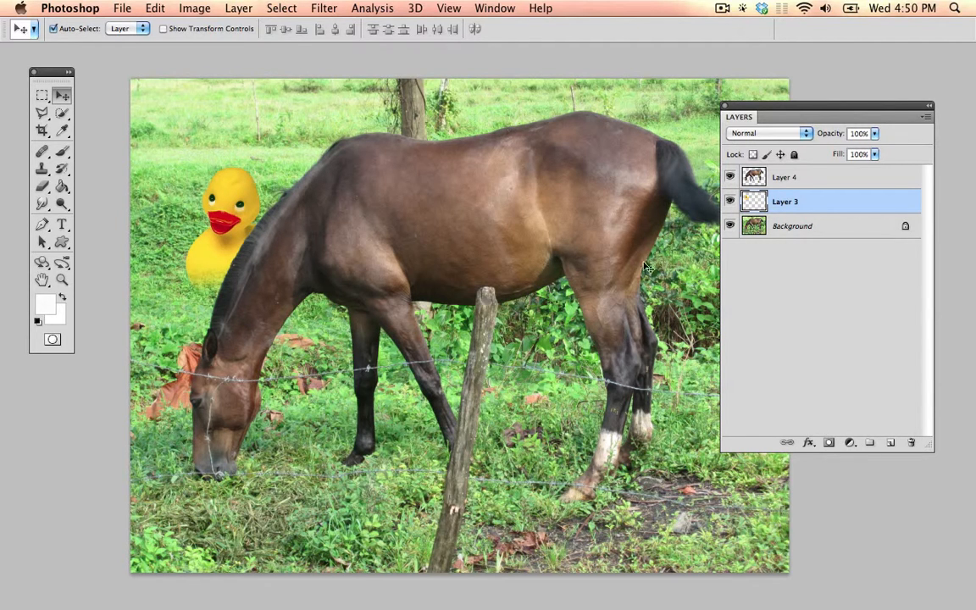
- Clone out the barbed wire at the outer edge of the horse's straight front leg on Layer 4 with a 100 px Clone Stamp
left_click(800, 177)
key("space")
left_click_drag(490, 342, 423, 272)
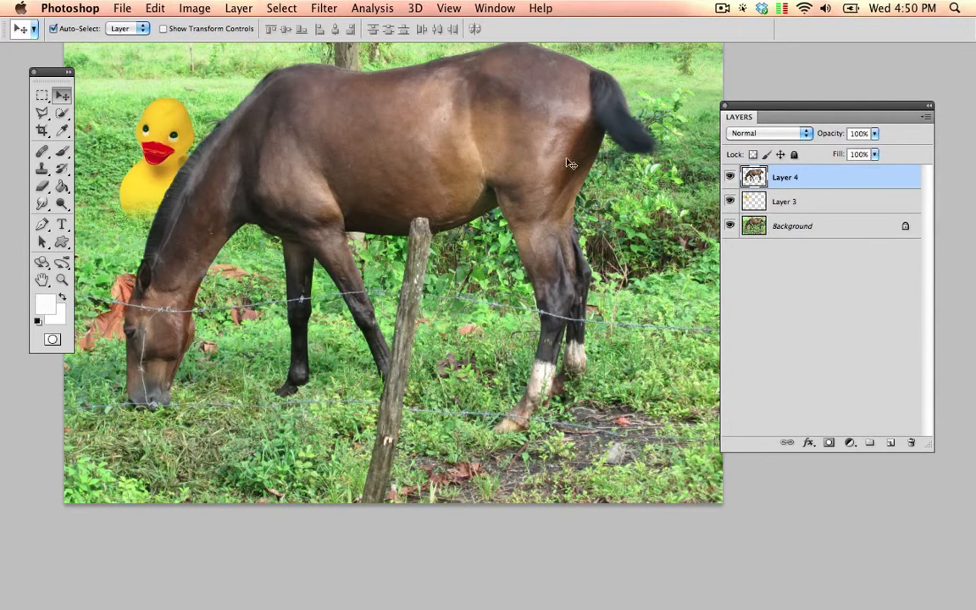
left_click(721, 8)
left_click(722, 8)
key("super+equal")
key("super+equal")
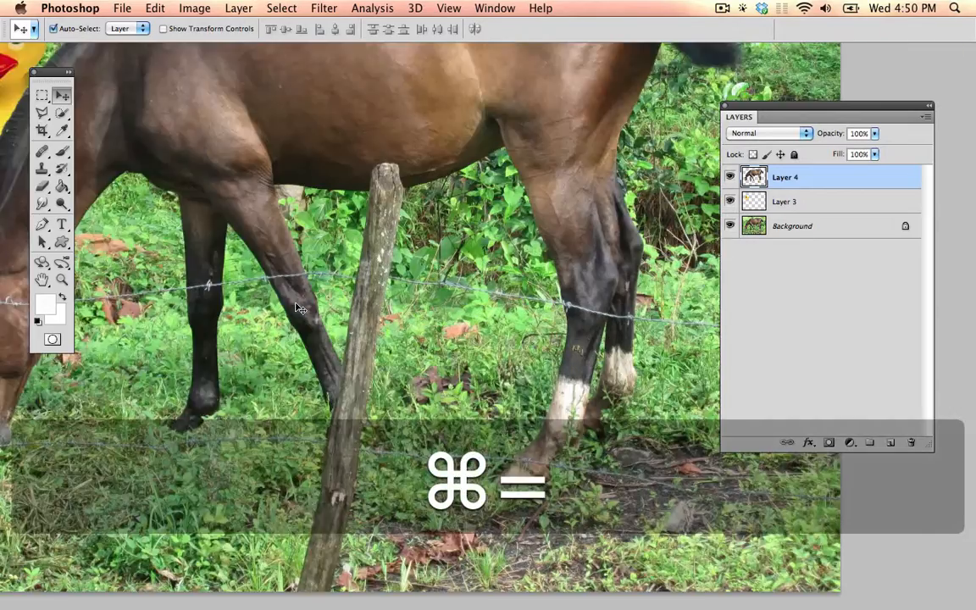
key("space")
left_click_drag(251, 267, 527, 328)
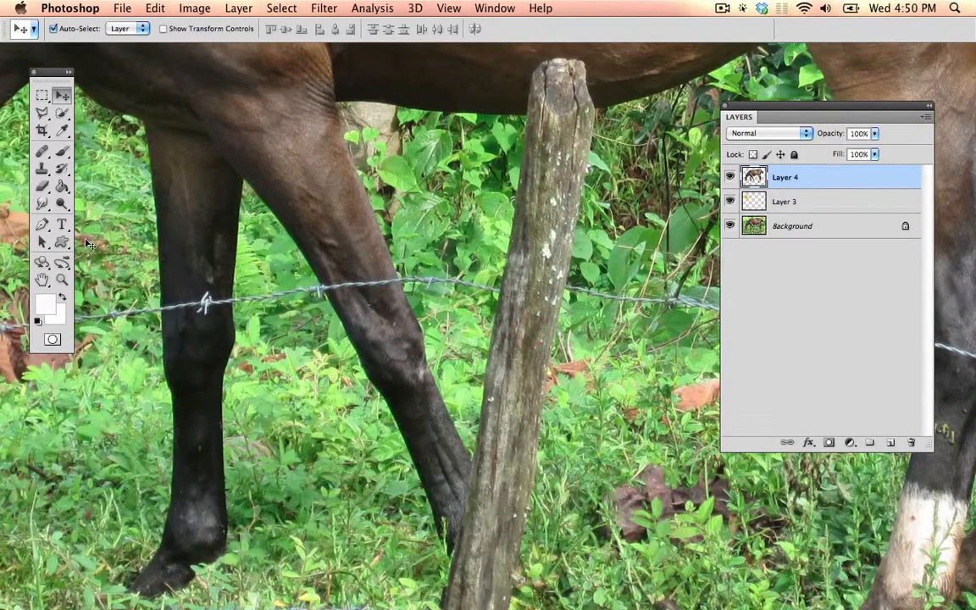
left_click(42, 169)
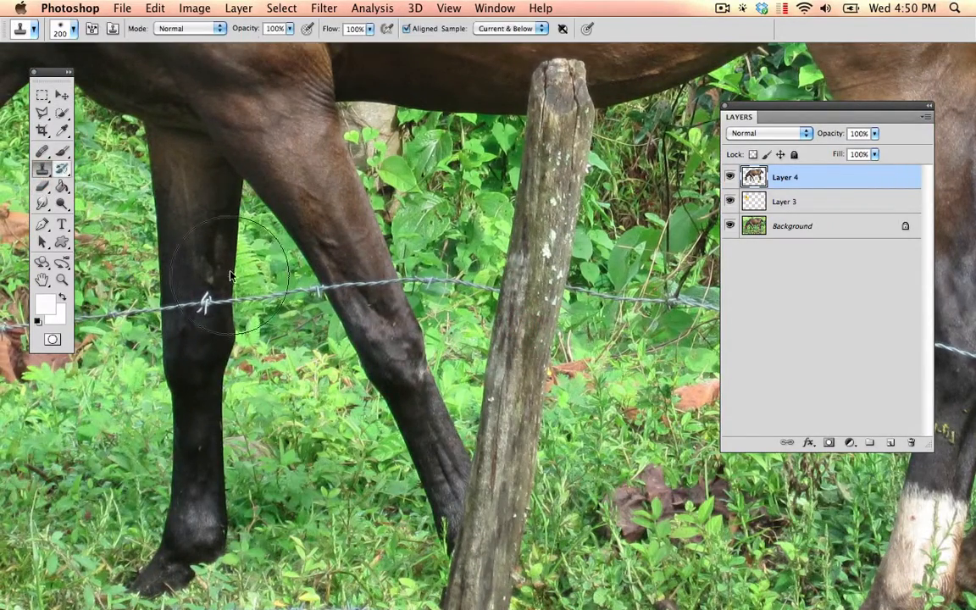
key("bracketleft")
key("bracketright")
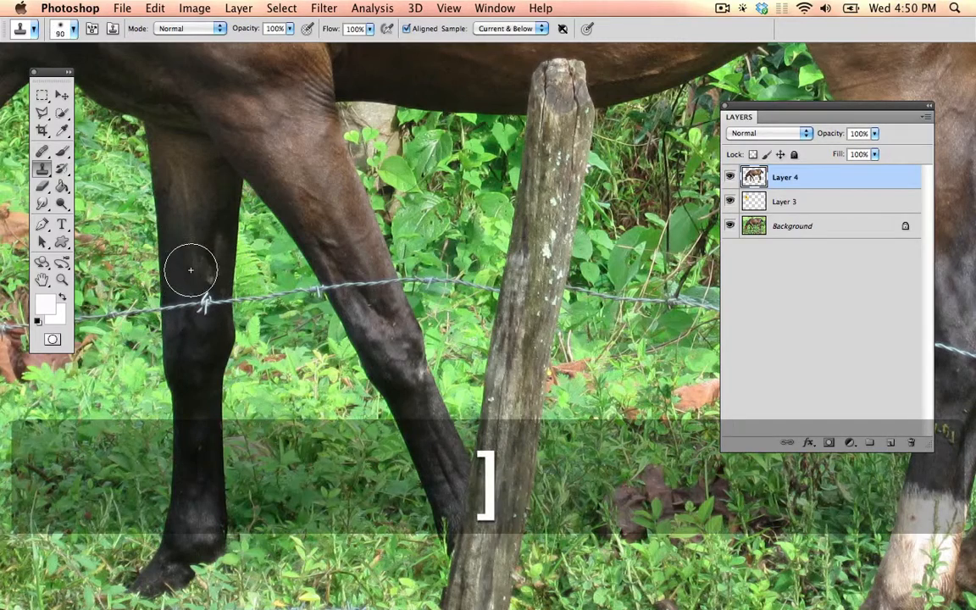
key("alt")
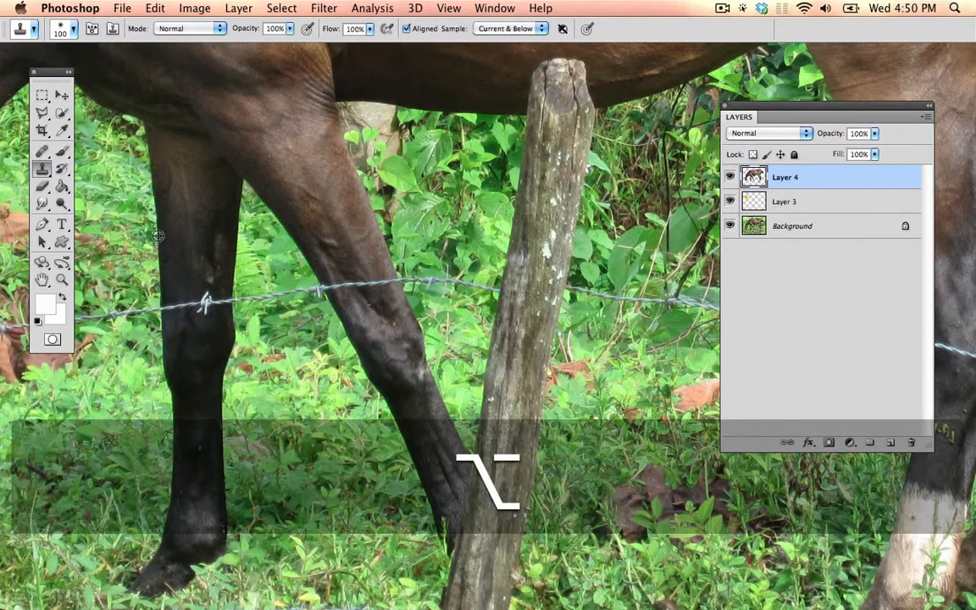
left_click(157, 235, "alt")
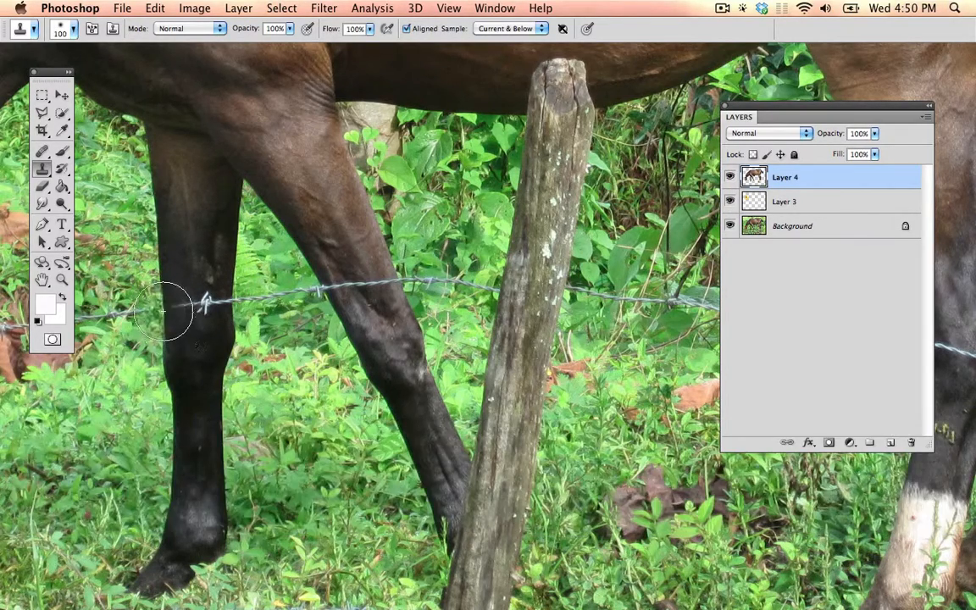
left_click_drag(161, 310, 180, 297)
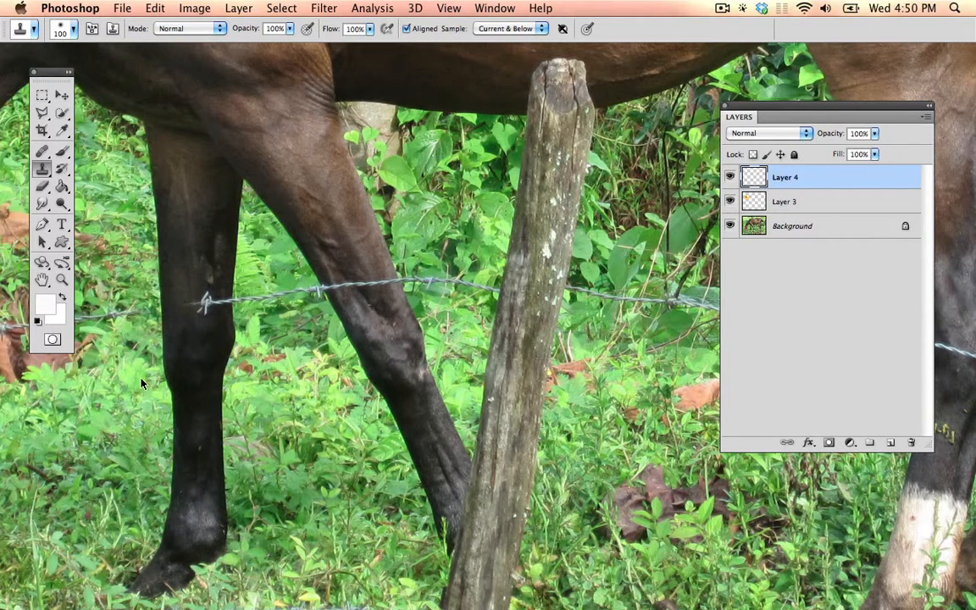
- Add a new layer above Layer 4 and clone out the wire crossing the angled front leg with a 60 px Clone Stamp
left_click(892, 442)
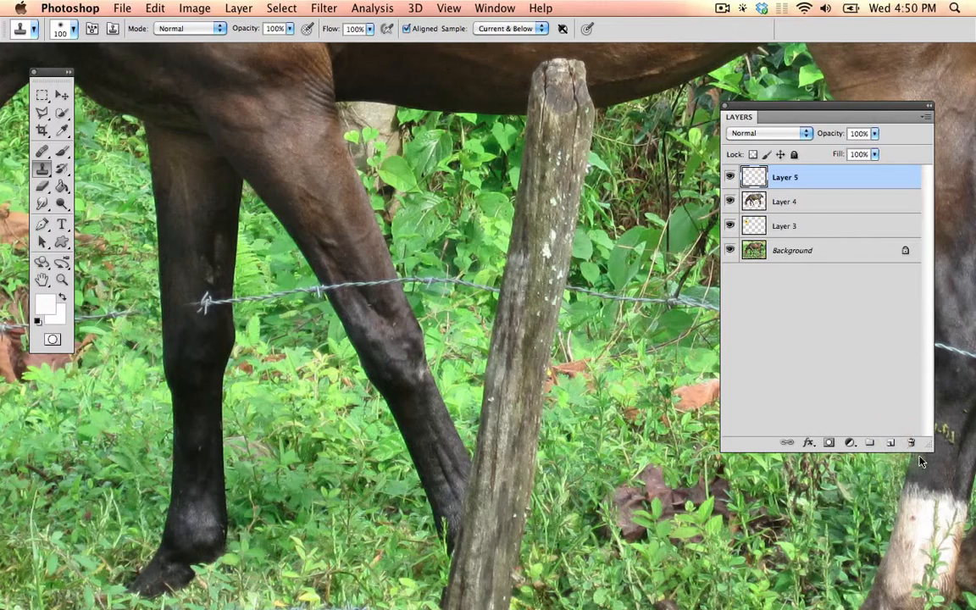
key("bracketleft")
key("bracketleft")
key("bracketleft")
key("bracketleft")
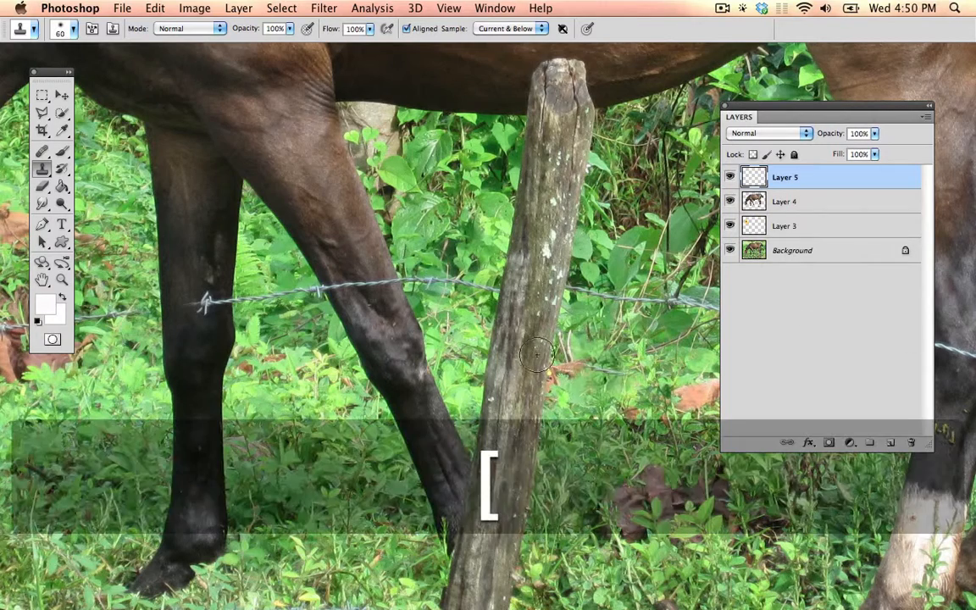
left_click(383, 239, "alt")
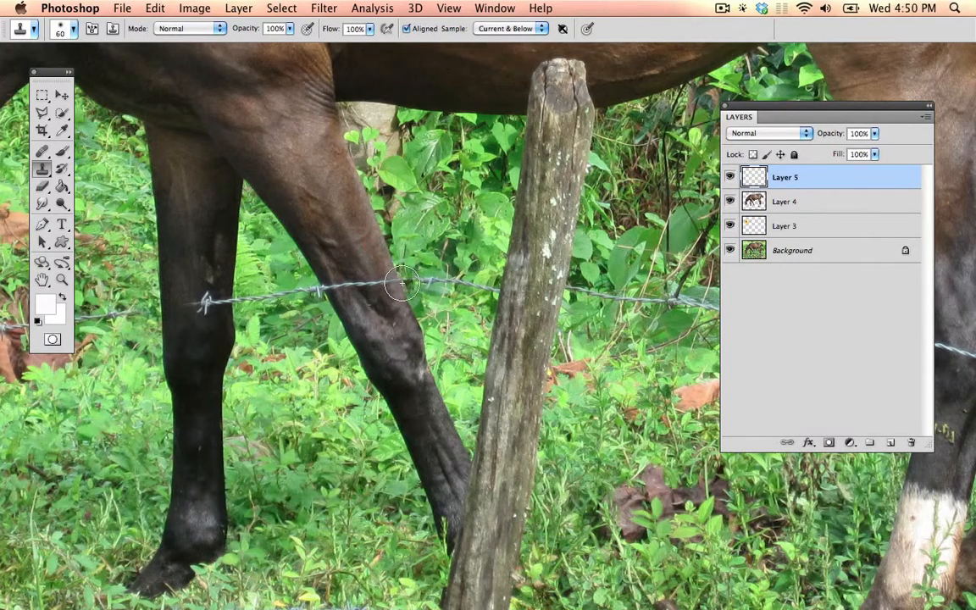
mouse_move(376, 281)
left_mouse_down()
mouse_move(304, 260)
mouse_move(337, 286)
left_mouse_up()
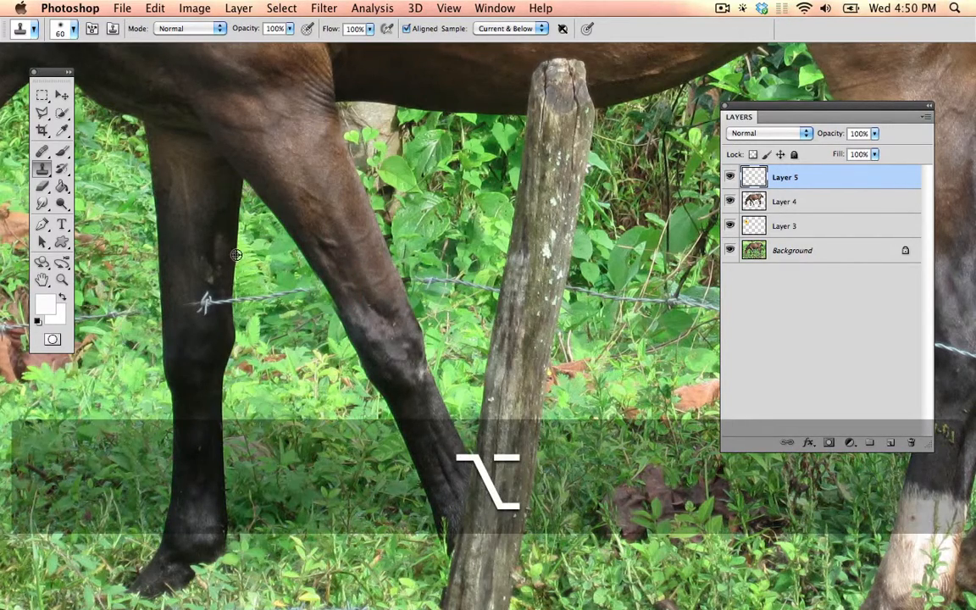
- Clone out the remaining wire and barb across the straight front leg and along its inner edge on Layer 5
mouse_move(240, 299)
left_mouse_down()
mouse_move(255, 298)
mouse_move(206, 304)
mouse_move(231, 360)
left_mouse_up()
left_click(195, 260, "alt")
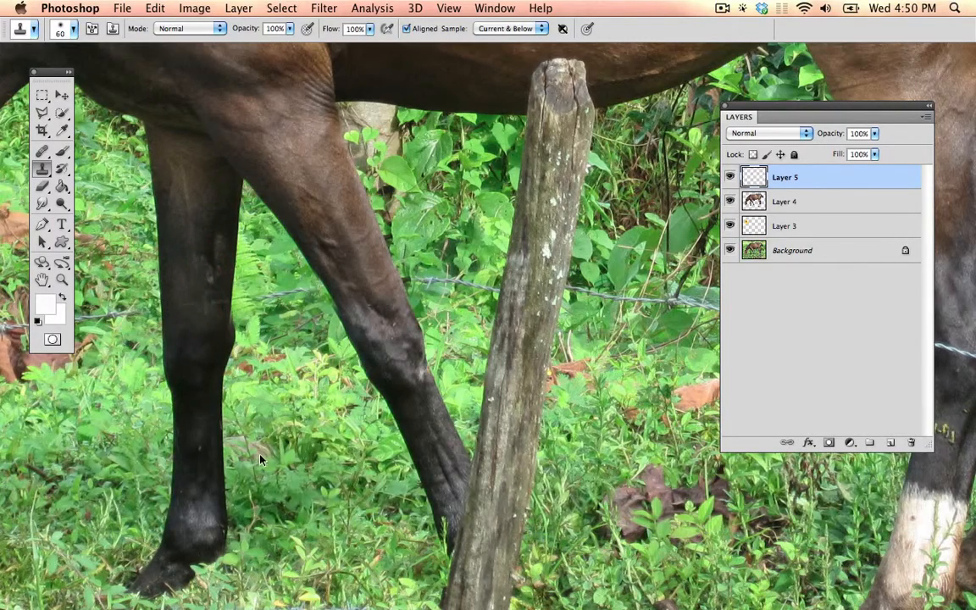
left_click(210, 285, "alt")
left_click_drag(209, 310, 203, 295)
- Hide Layer 4, Layer 3 and the Background to examine the cloned patches on Layer 5 alone
key("space")
left_click_drag(206, 342, 94, 387)
left_click_drag(424, 281, 117, 202)
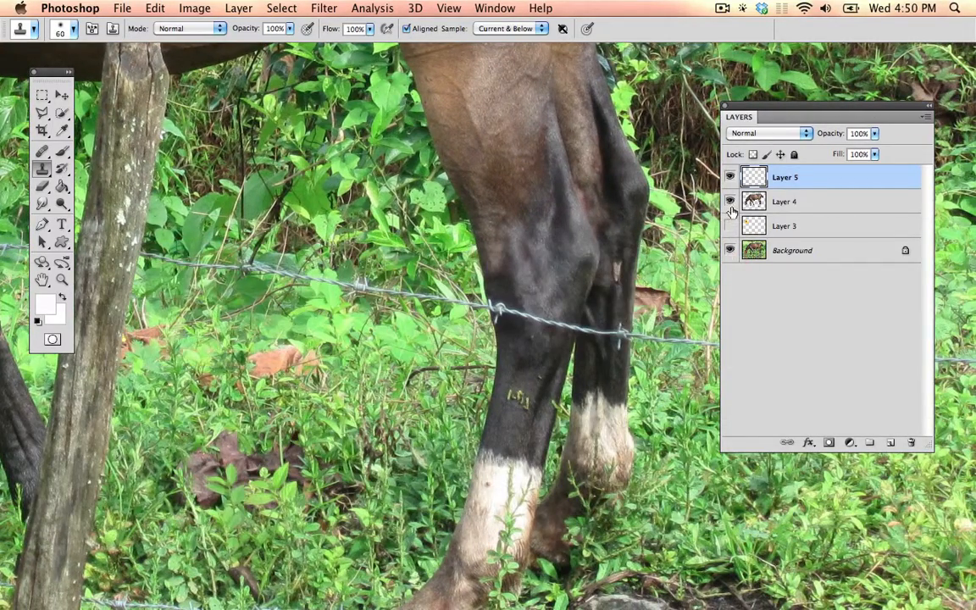
left_click(730, 250)
key("space")
left_click_drag(465, 286, 675, 278)
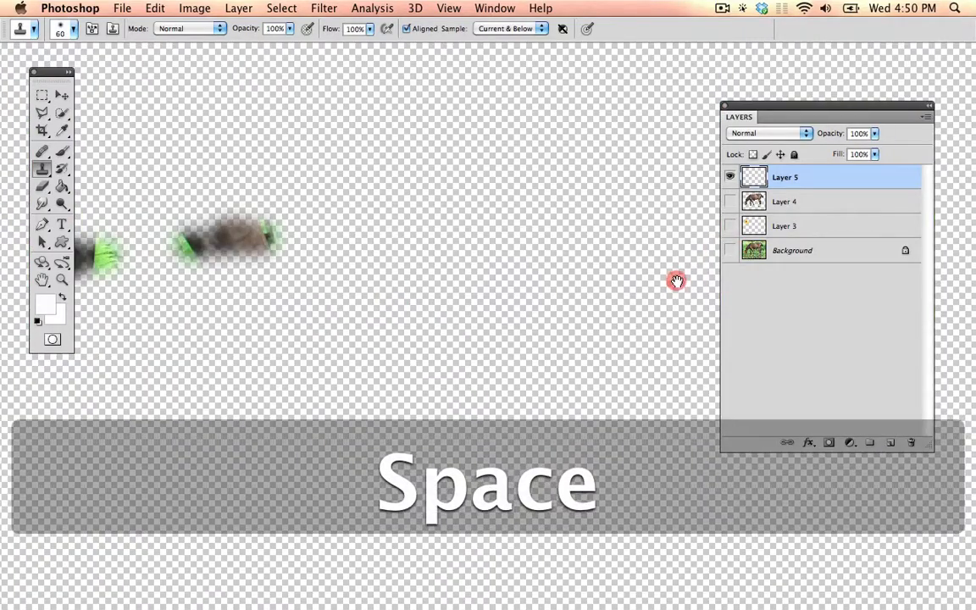
left_click_drag(400, 302, 584, 301)
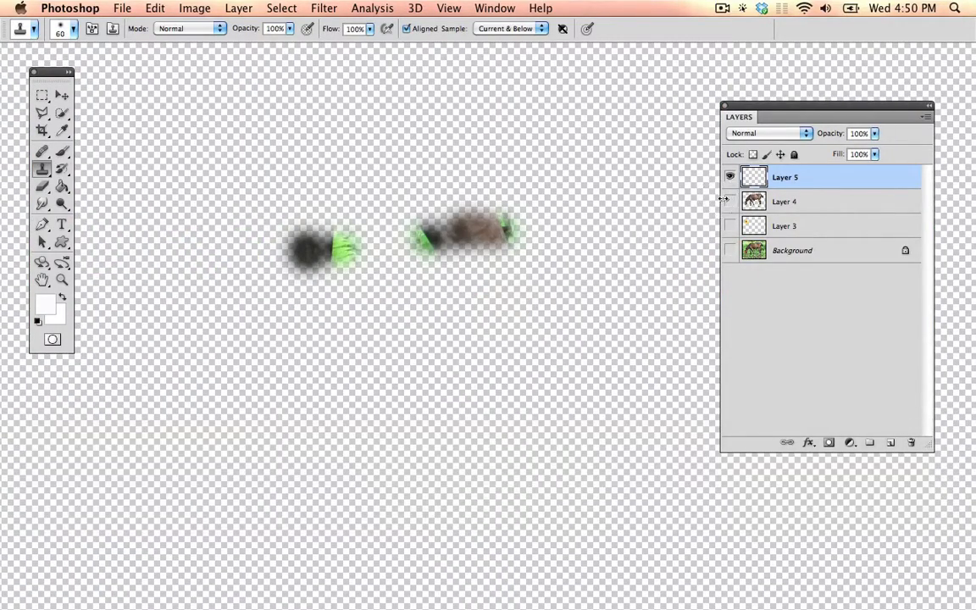
- Show the Background, Layer 3 and Layer 4 again, then toggle Layer 5's visibility to compare the cloned patches with the original
left_click(730, 251)
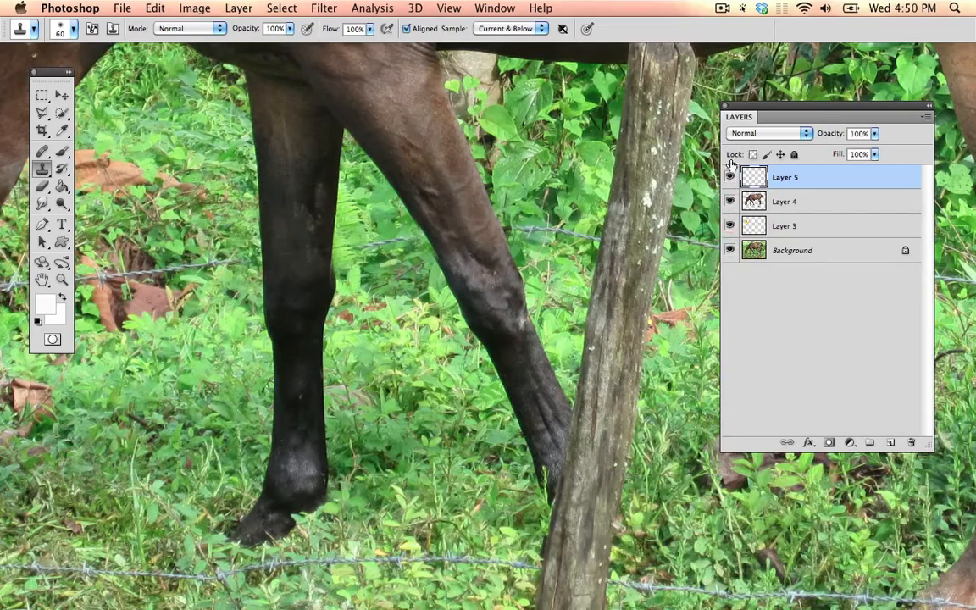
left_click(732, 176)
left_click(731, 177)
- Clone a patch of foliage over the upper angled front leg on Layer 5 and view it briefly with the other layers hidden
key("space")
left_click_drag(534, 181, 321, 192)
key("alt")
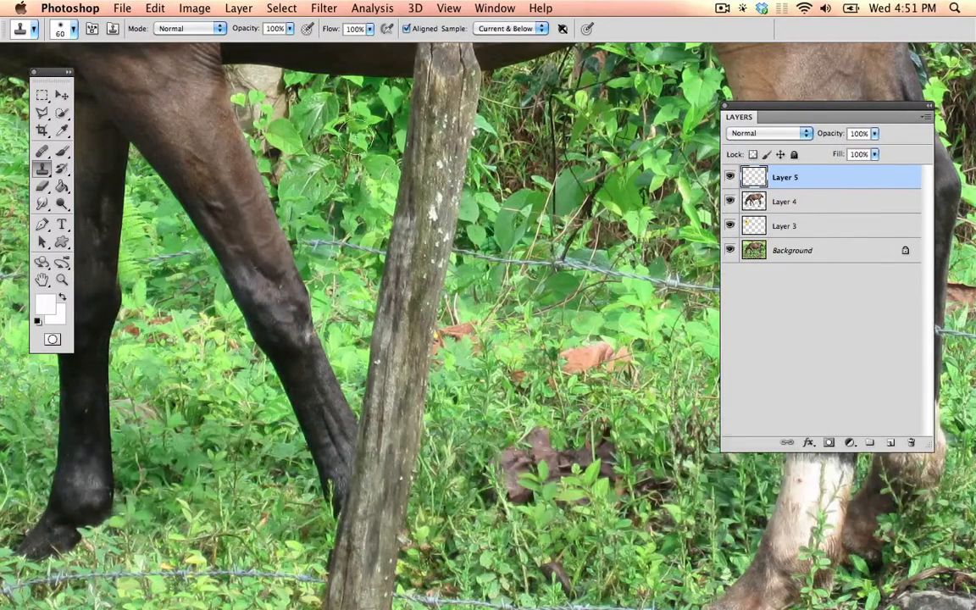
left_click(362, 133, "alt")
mouse_move(266, 157)
left_mouse_down()
mouse_move(221, 189)
mouse_move(232, 179)
mouse_move(251, 188)
mouse_move(257, 208)
left_mouse_up()
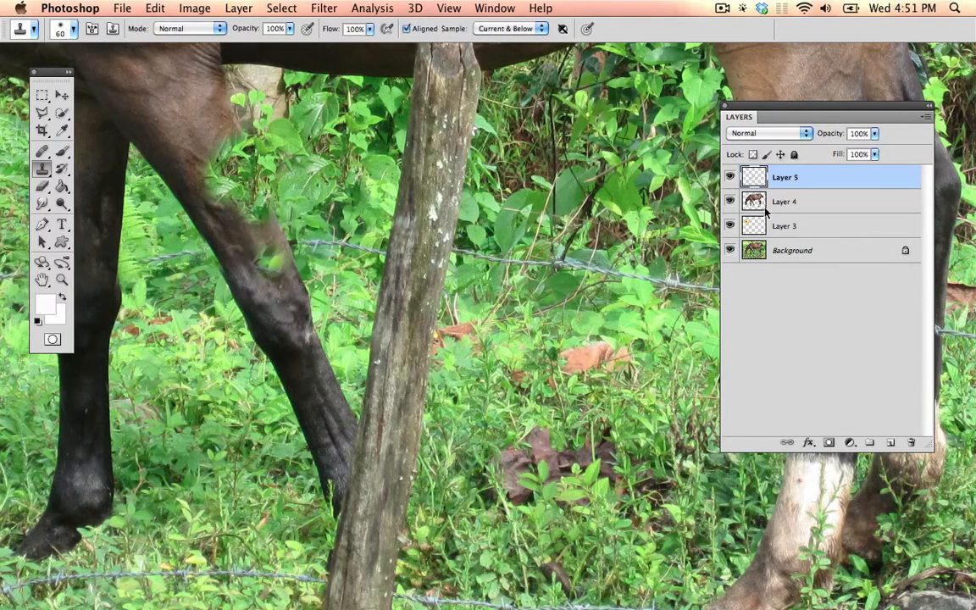
left_click(730, 250)
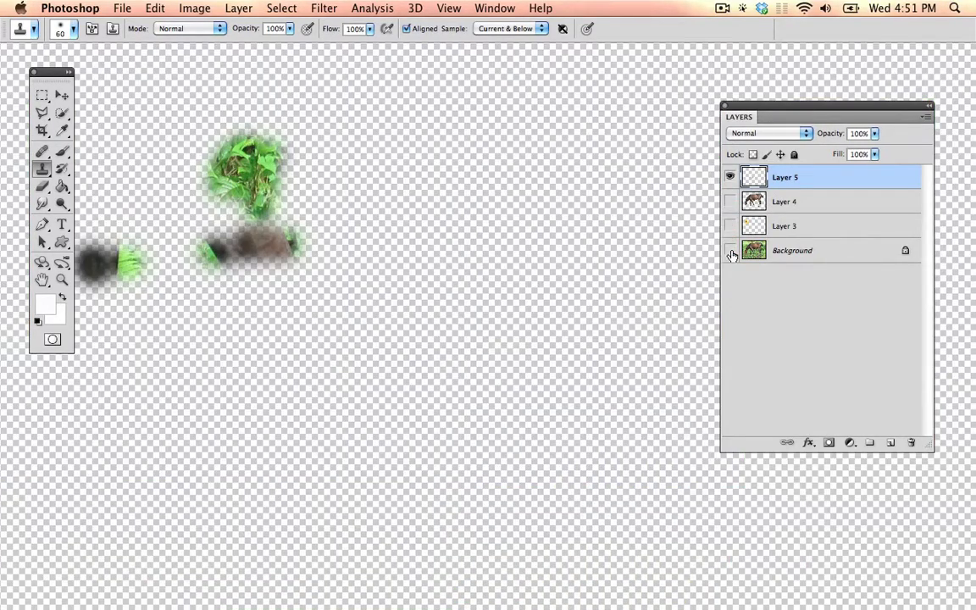
left_click(728, 195)
- Erase the cloned foliage patch from the angled front leg on Layer 5
key("e")
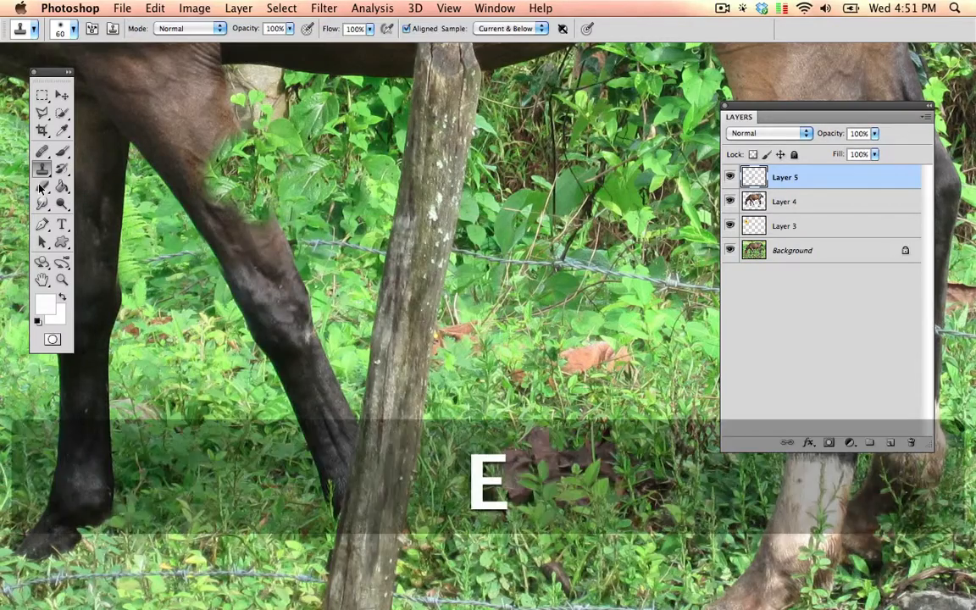
key("bracketleft")
mouse_move(238, 165)
left_mouse_down()
mouse_move(241, 133)
mouse_move(251, 192)
left_mouse_up()
- Clone out the barb where the wire meets the front edge of the hind leg with the 60 px Clone Stamp
key("s")
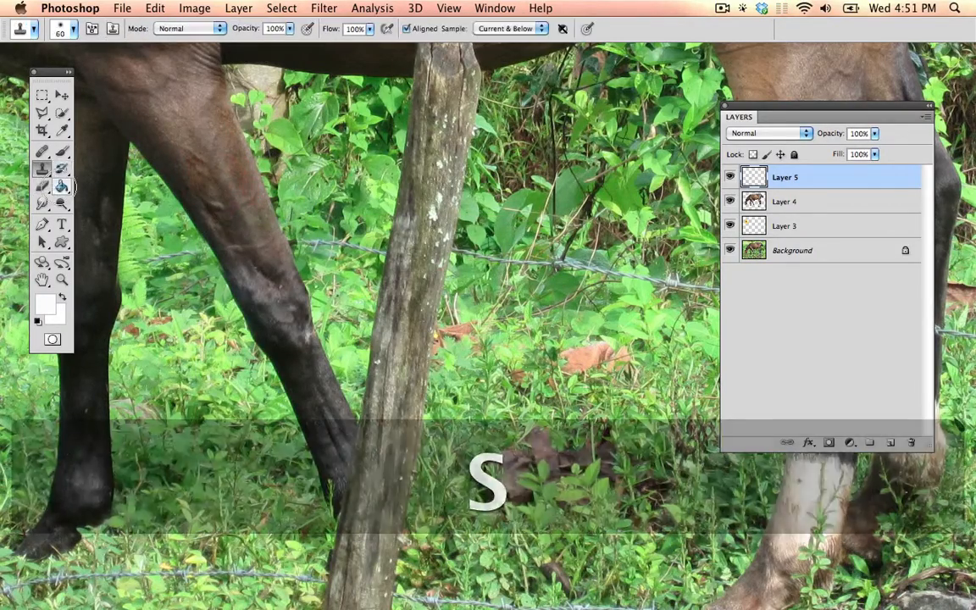
key("space")
left_click_drag(486, 219, 218, 259)
key("alt")
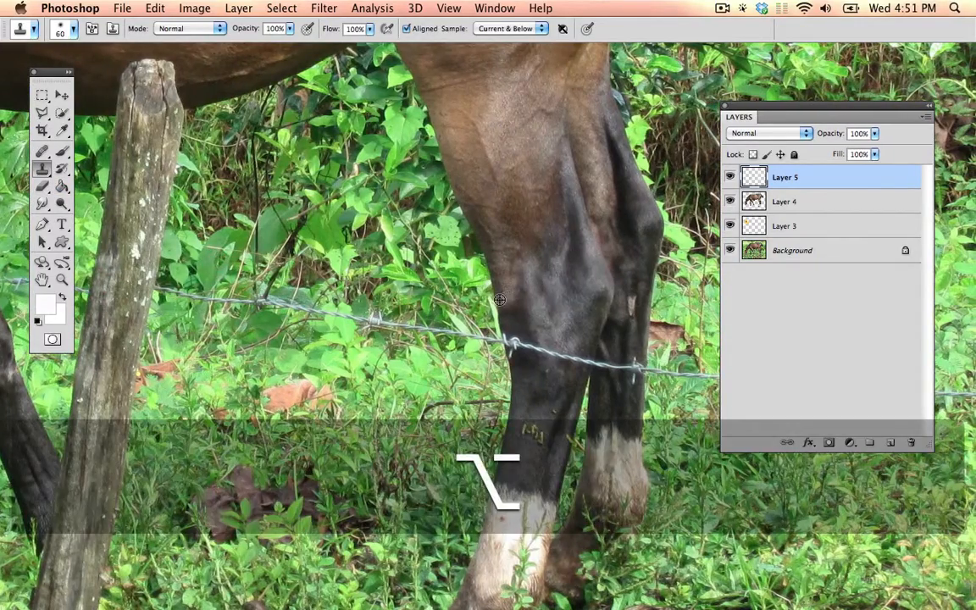
left_click(497, 300, "alt")
left_click_drag(503, 344, 498, 334)
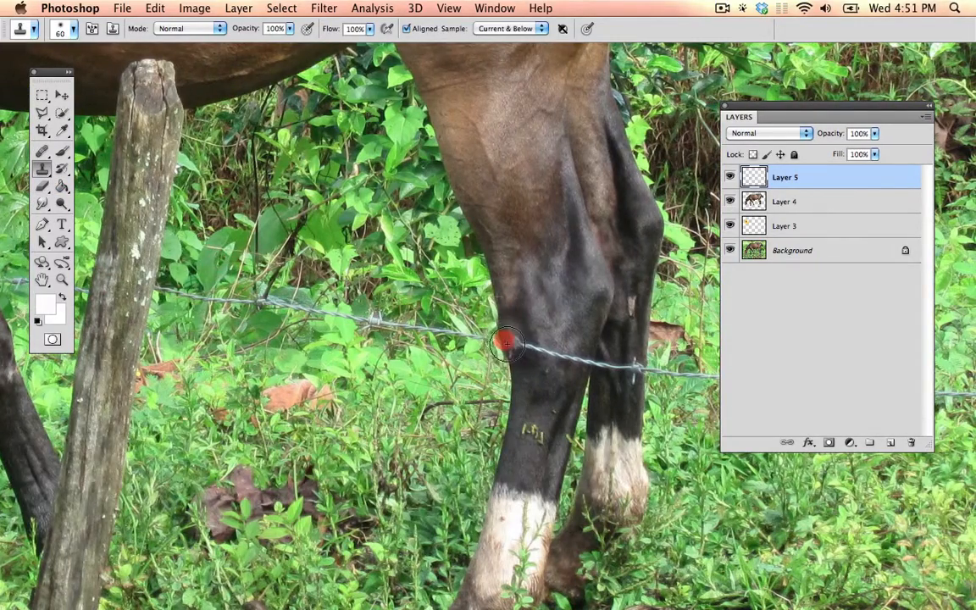
- Examine the fully retouched horse in 4 HorseyFixer_v02.psd for comparison, then return to 4 HorseyFixer.JPG
key("super+minus")
key("super+minus")
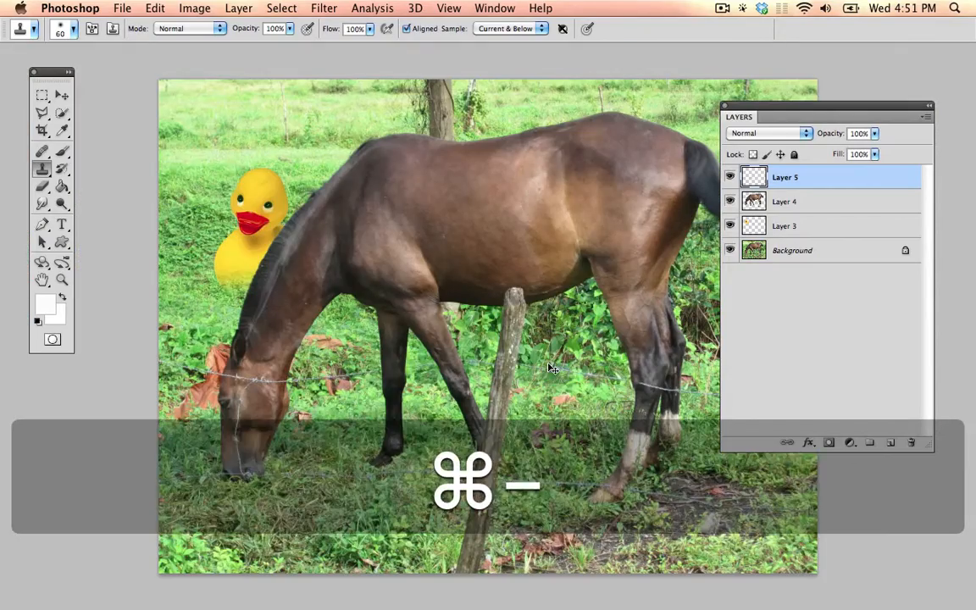
key("super+grave")
key("super+grave")
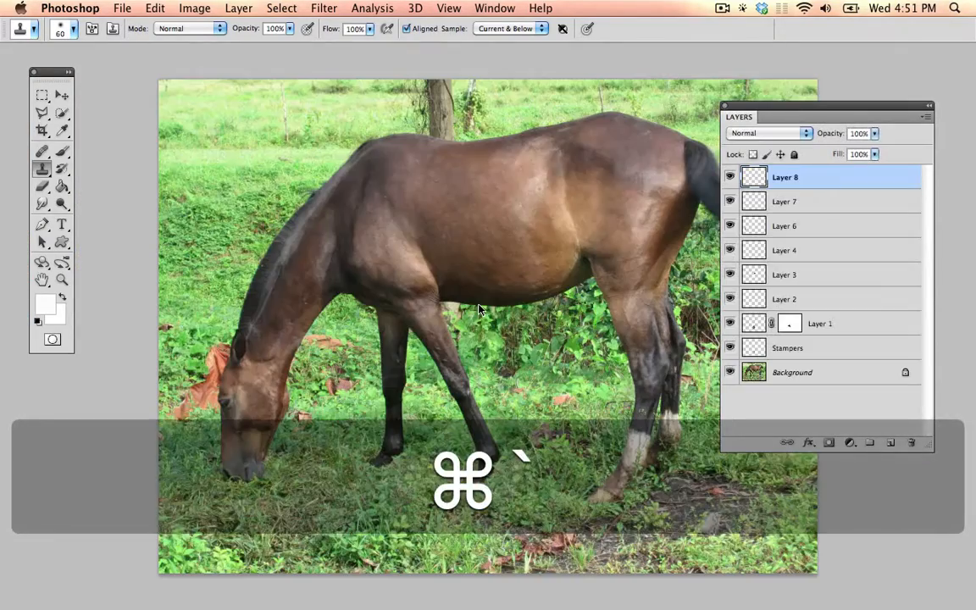
key("space")
left_click_drag(593, 298, 508, 247)
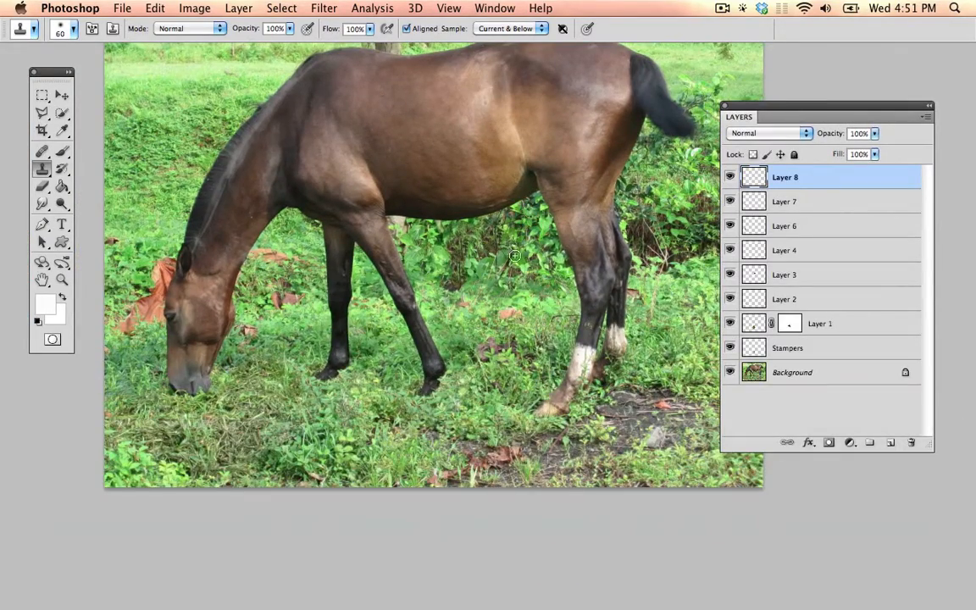
key("space")
left_click_drag(483, 196, 483, 229)
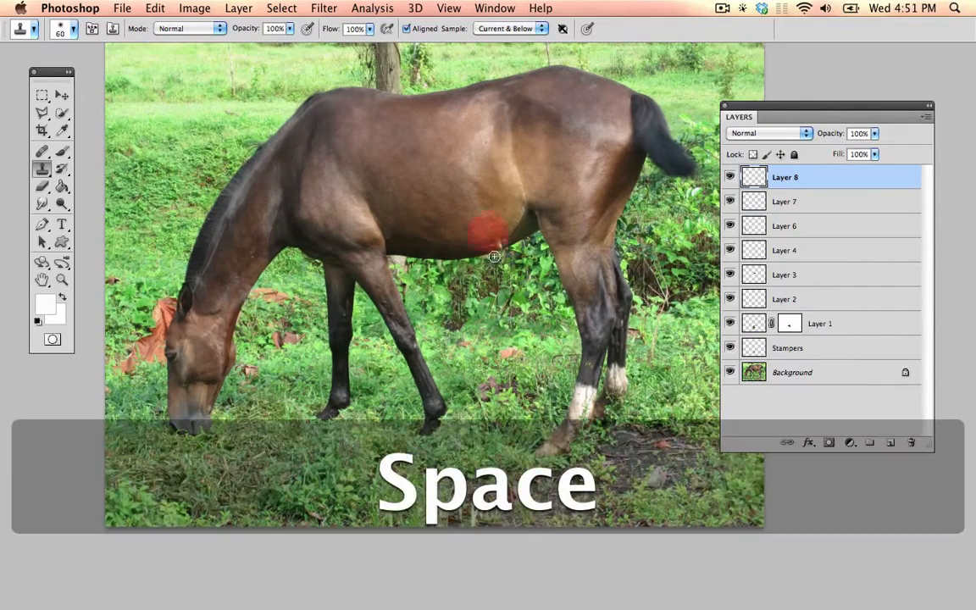
key("super+grave")
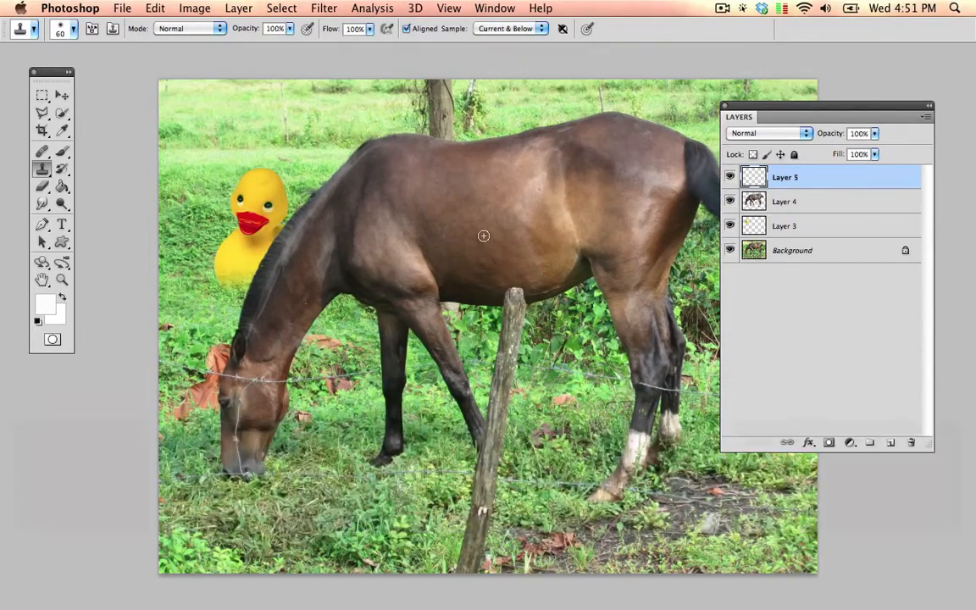
- Return from full screen to the standard window view and activate the Move tool
key("f")
key("f")
key("v")
left_click(809, 470)
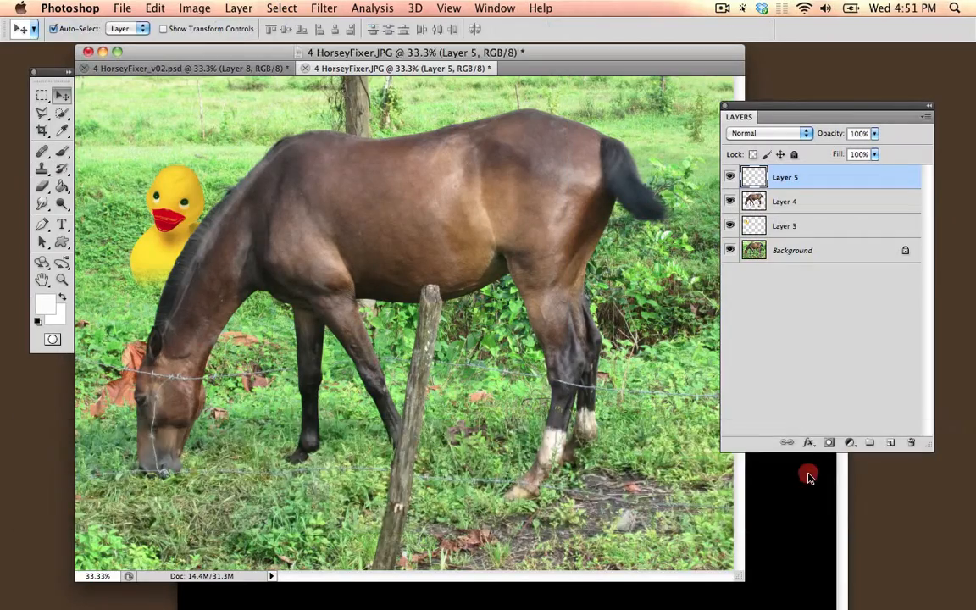
left_click_drag(523, 279, 488, 316)
key("super+z")
- Bring 4 HorseyFixer_v02.psd forward, copy the duck into it from its own image and place it over the horse's shoulder
key("super+grave")
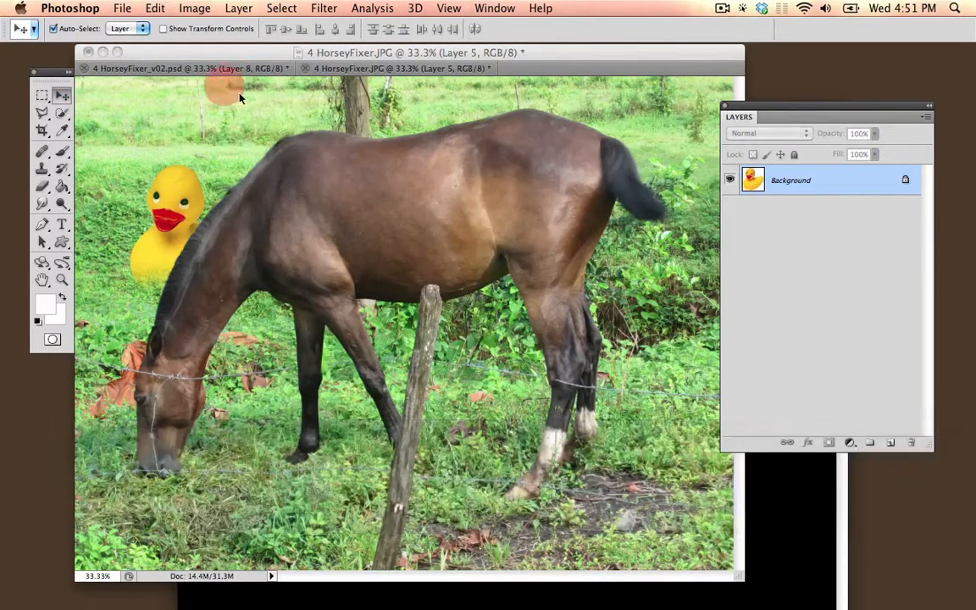
key("super+grave")
key("super+grave")
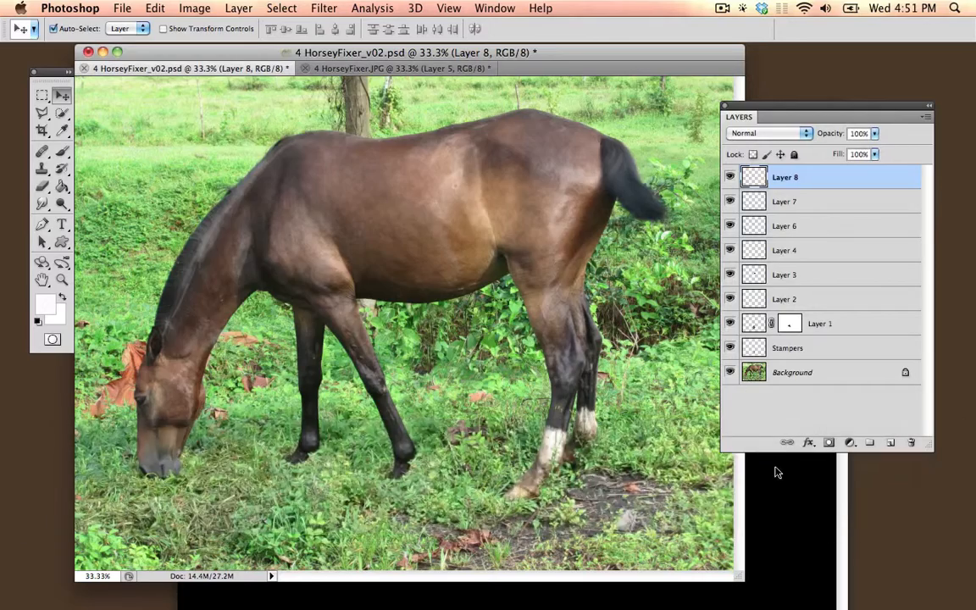
left_click(776, 470)
left_click_drag(418, 283, 144, 244)
left_click_drag(181, 308, 289, 274)
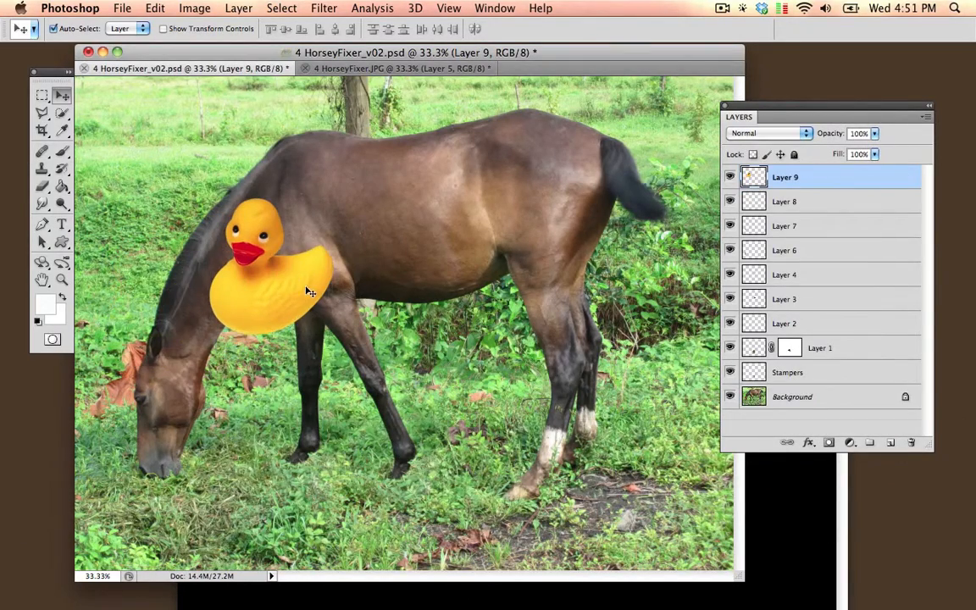
- Enlarge the duck with Free Transform until it covers the horse's neck and shoulder
key("super+t")
left_click_drag(335, 201, 435, 126)
key("Return")
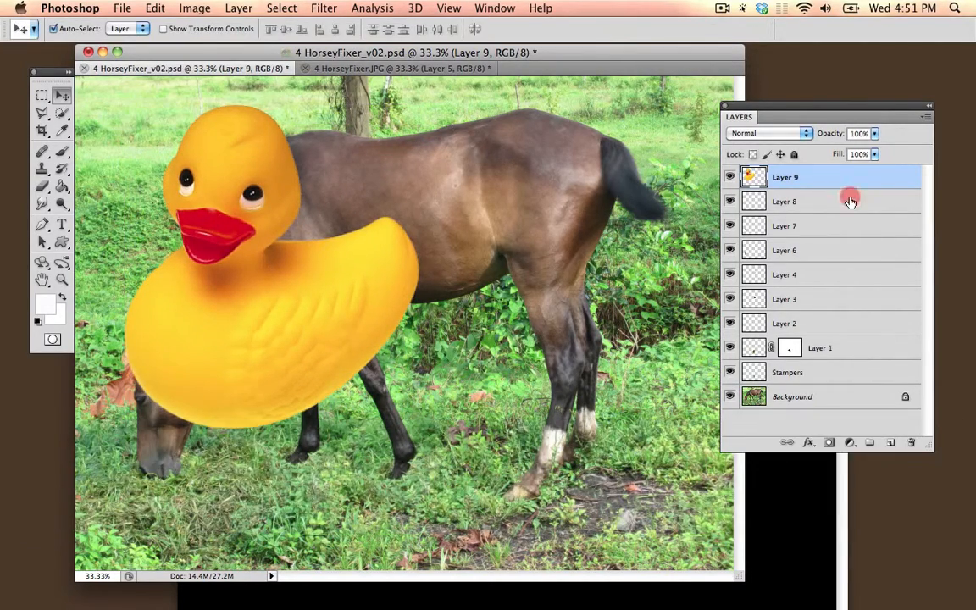
- Merge Layer 8 through the Background into a single layer beneath the duck
left_click(851, 202)
left_click(848, 398, "shift")
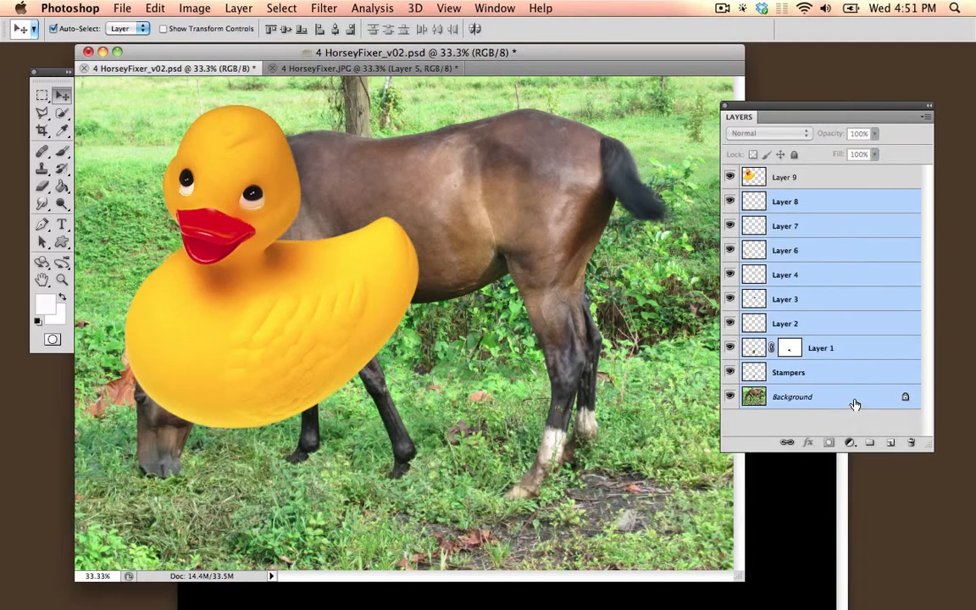
right_click(852, 403)
left_click(806, 490)
- Hide the duck layer and select the horse on the Background with a 45 px Quick Selection brush
left_click(730, 177)
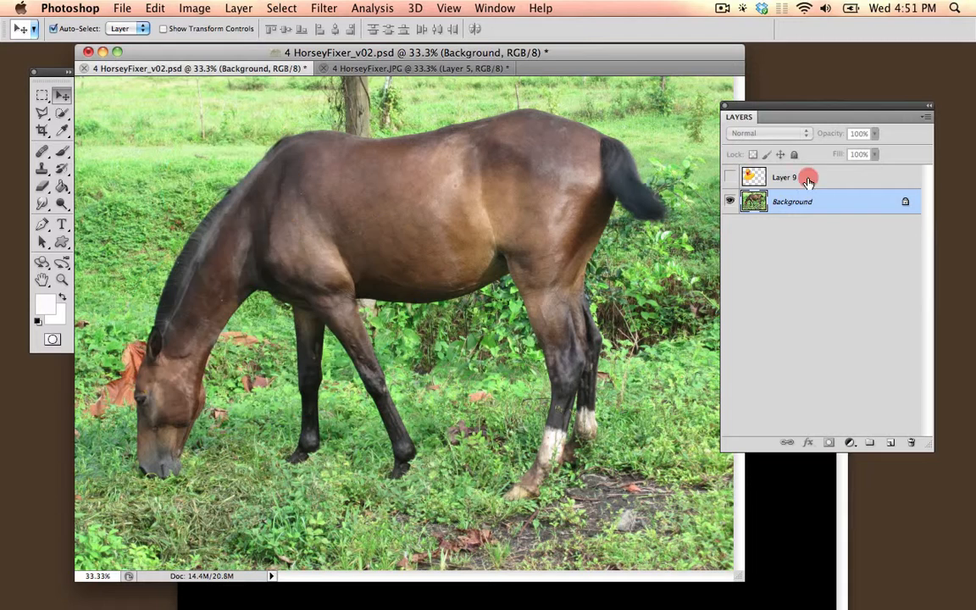
left_click(809, 176)
left_click(802, 202)
left_click(61, 113)
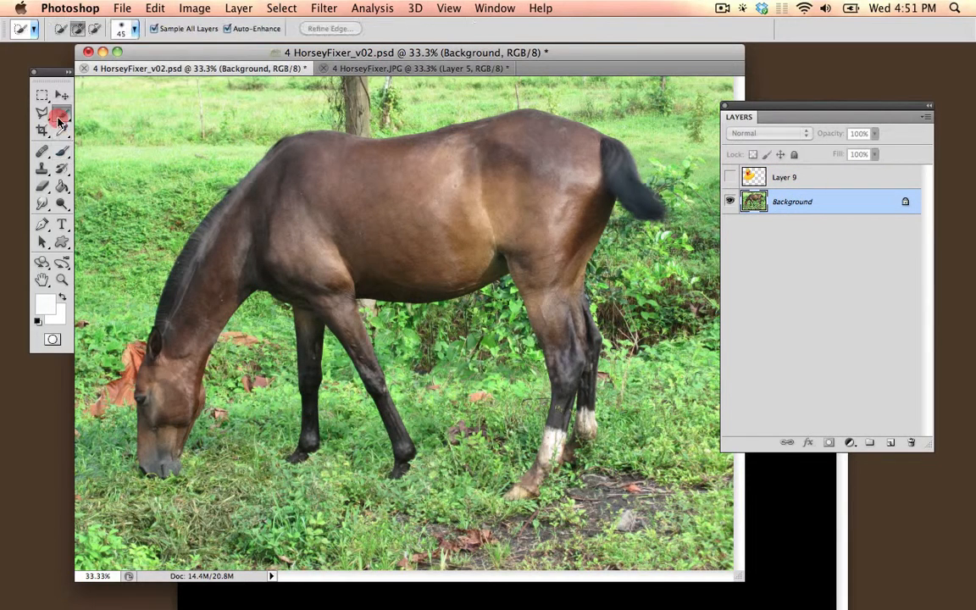
mouse_move(162, 440)
left_mouse_down()
mouse_move(175, 355)
mouse_move(278, 221)
mouse_move(382, 191)
mouse_move(556, 207)
mouse_move(568, 259)
mouse_move(561, 358)
mouse_move(498, 327)
left_mouse_up()
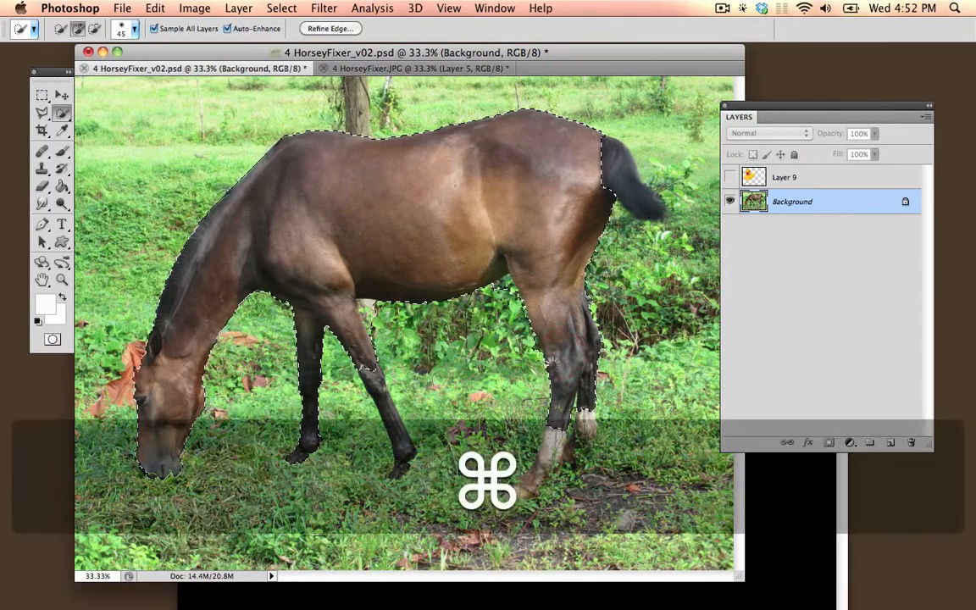
- Copy the selected horse onto a new layer, check the cut-out alone, and stack it above the redisplayed duck layer
key("super+c")
key("super+v")
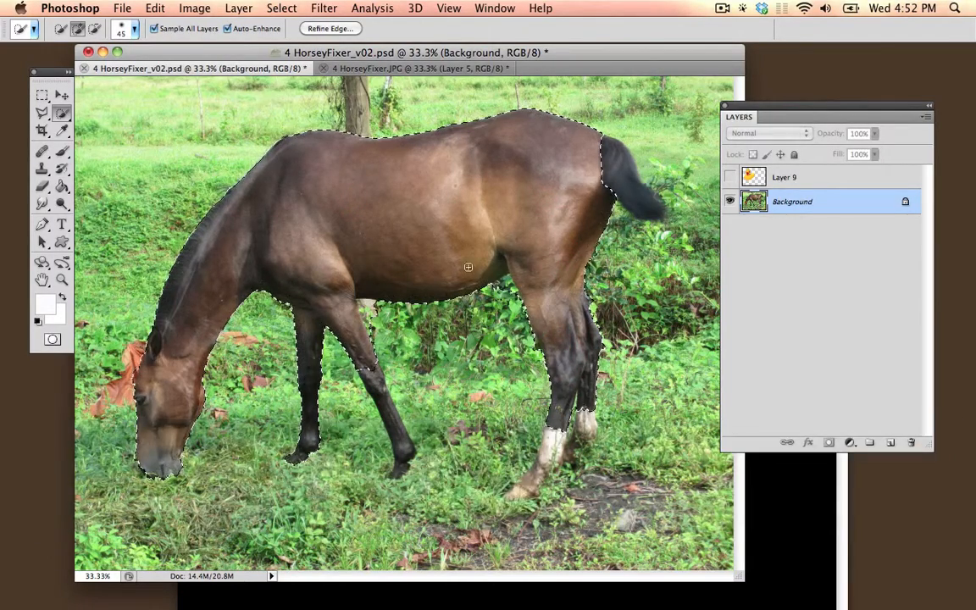
left_click(730, 226)
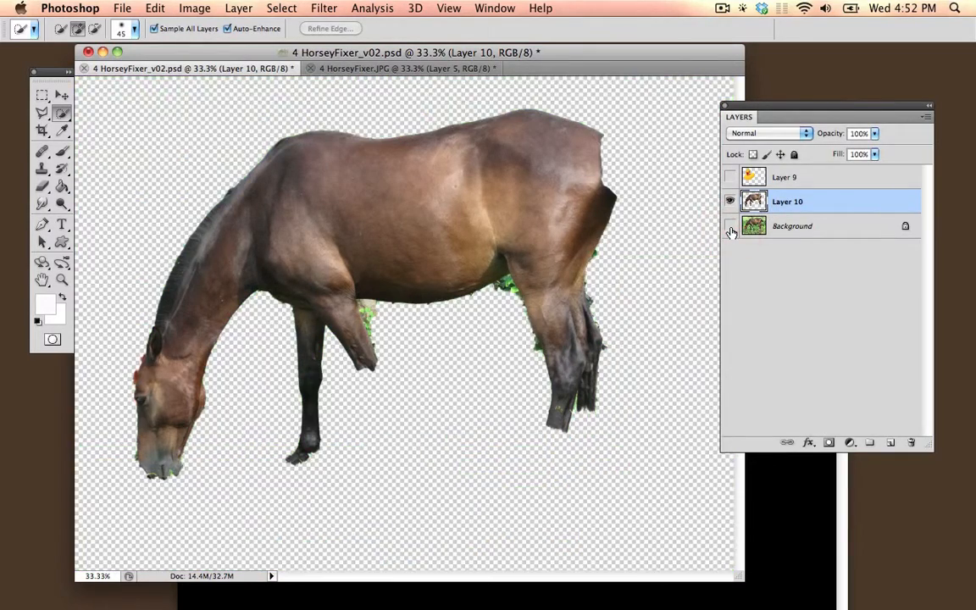
left_click(731, 227)
left_click_drag(839, 196, 822, 174)
left_click(730, 202)
- Move the duck on Layer 9 outward so its whole face looks out from behind the horse's neck
left_click(760, 202)
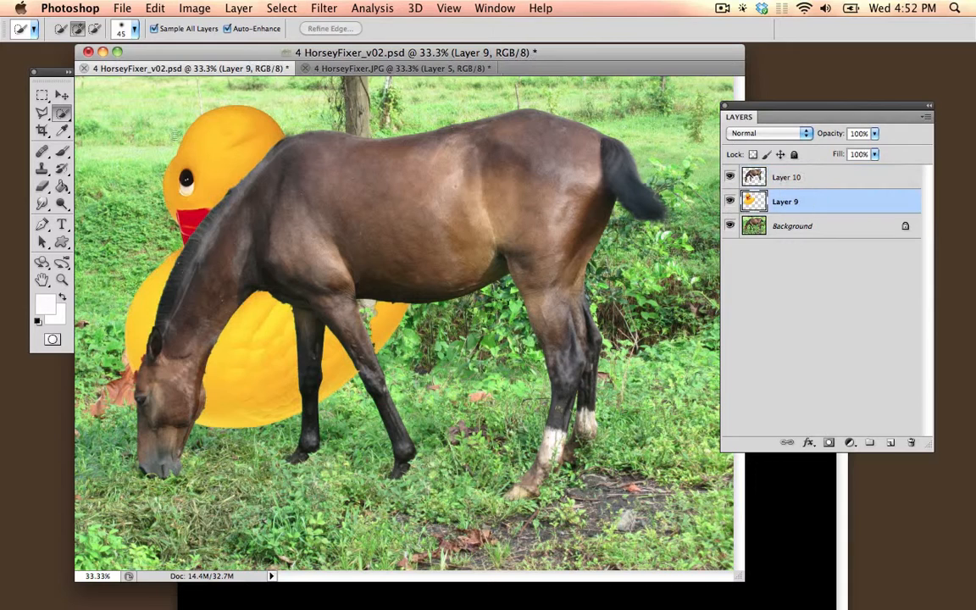
left_click(61, 96)
left_click_drag(201, 144, 168, 177)
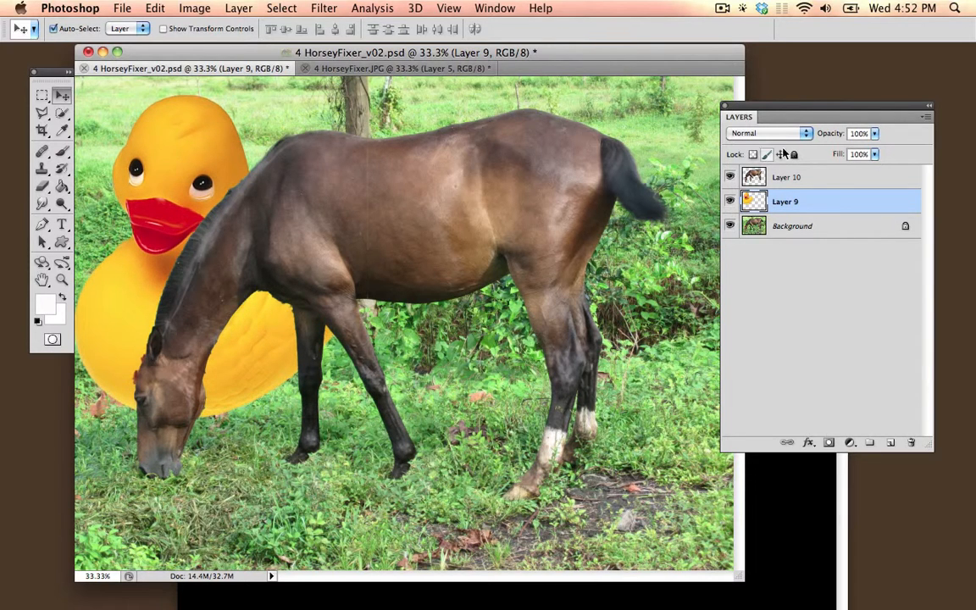
- Apply Levels to the duck on Layer 9 with the Red channel's midtone input set to 0.42
left_click(194, 8)
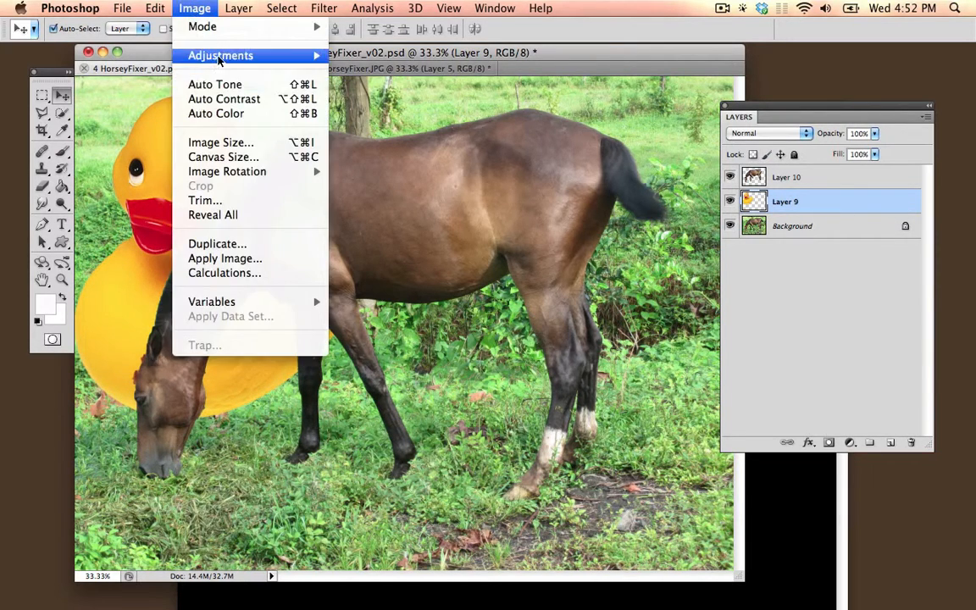
mouse_move(220, 55)
left_click(390, 80)
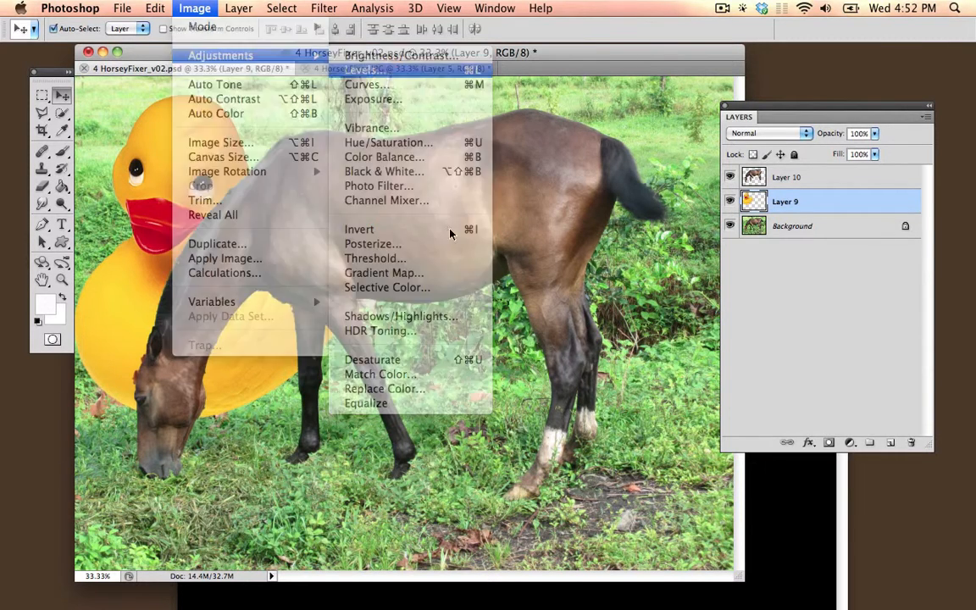
left_click_drag(720, 378, 771, 379)
left_click(697, 262)
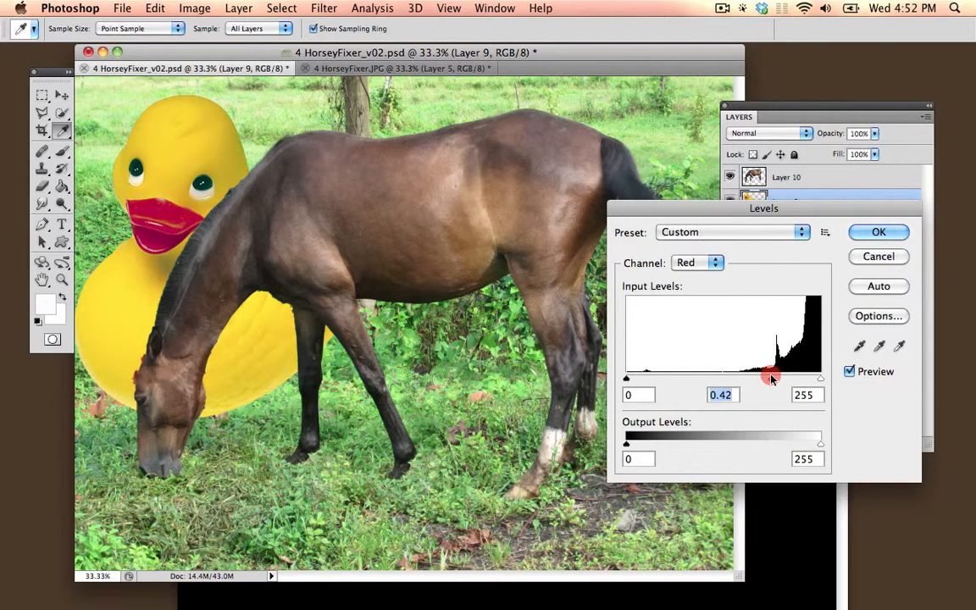
left_click(876, 236)
key("v")
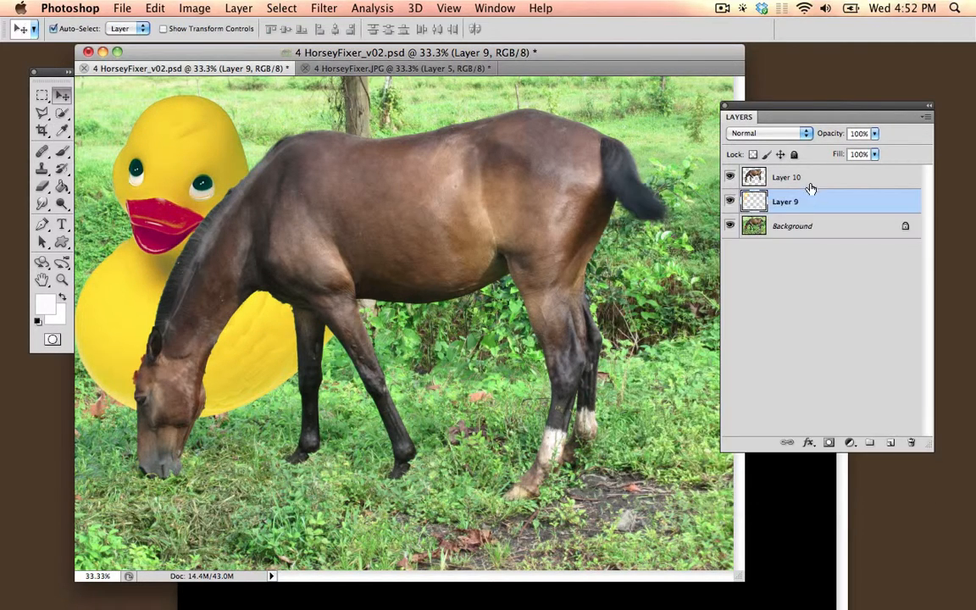
- Duplicate the horse cut-out on Layer 10
left_click(823, 186)
double_click(827, 183)
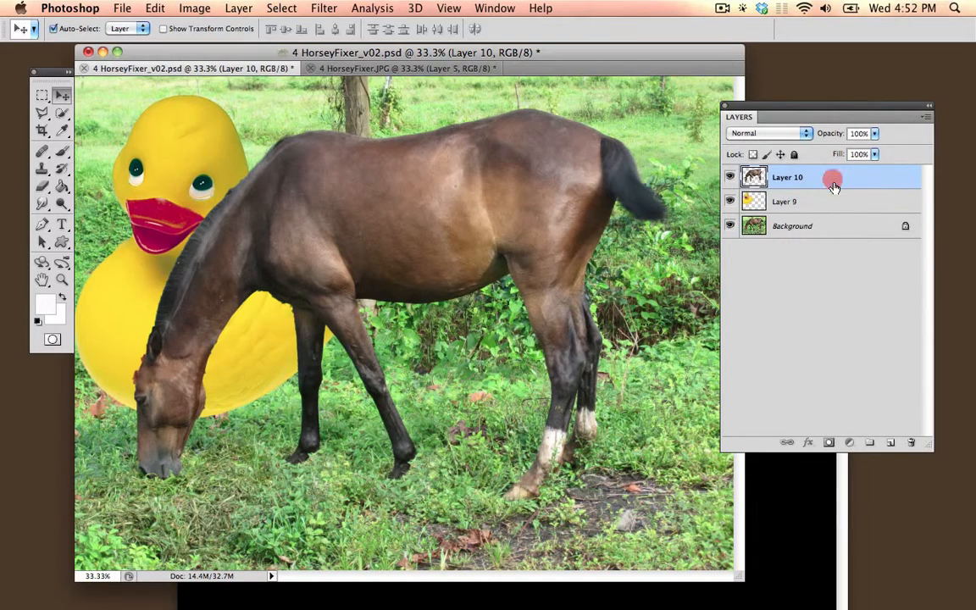
key("Escape")
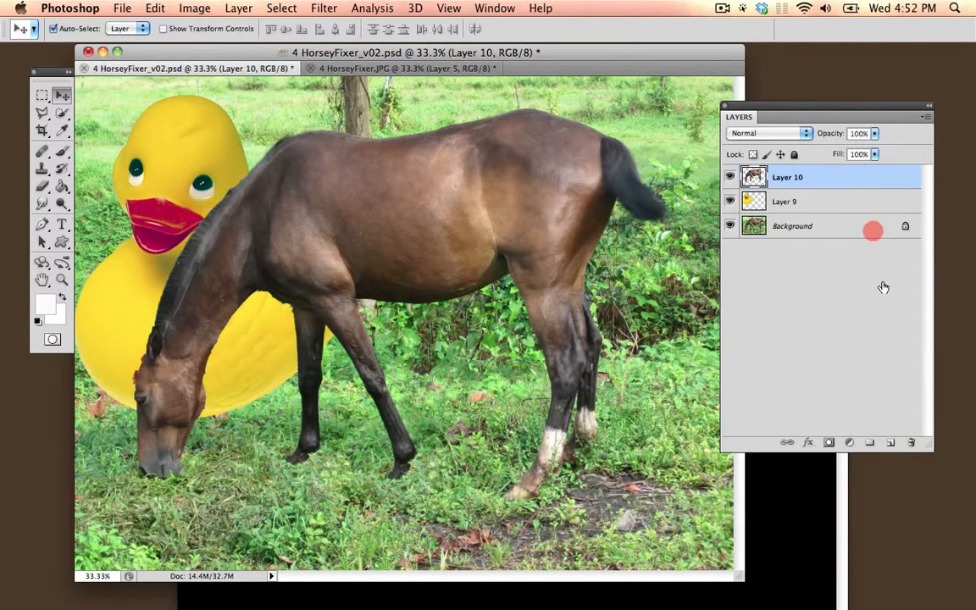
left_click_drag(883, 288, 890, 442)
- Apply Levels to the lower horse cut-out on Layer 10 with the RGB white input set to 2, turning it white
left_click(817, 202)
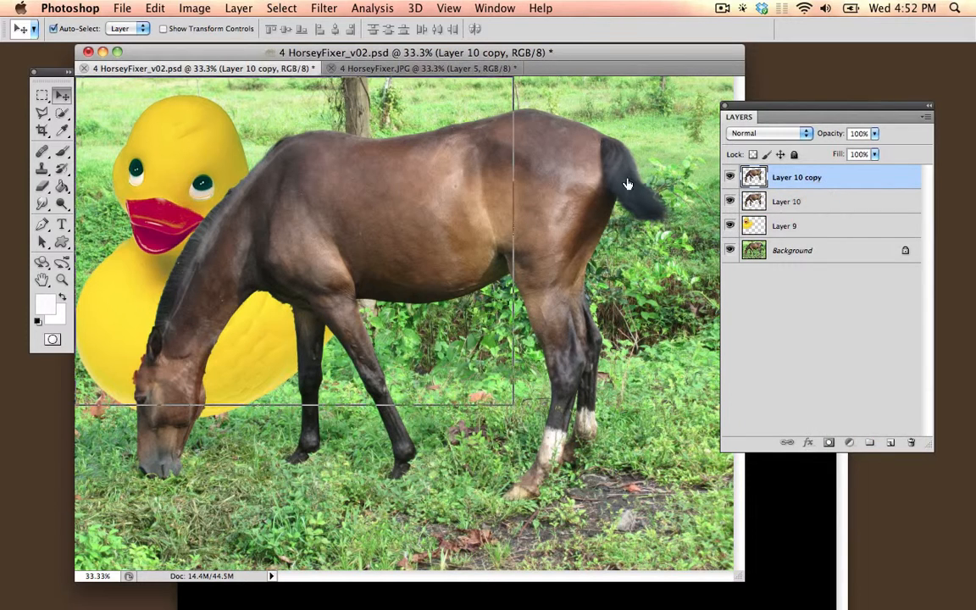
left_click(194, 7)
mouse_move(198, 55)
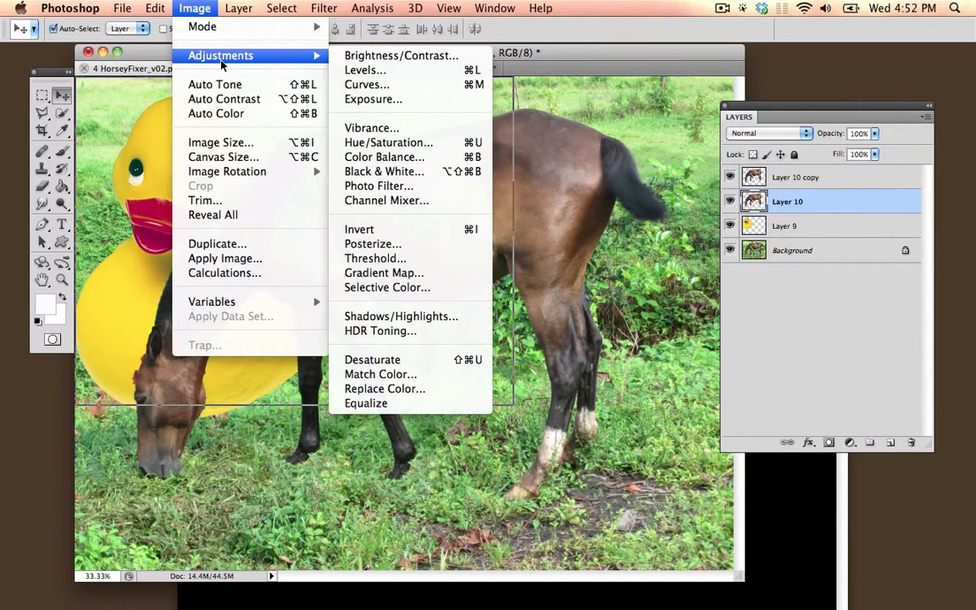
left_click(409, 71)
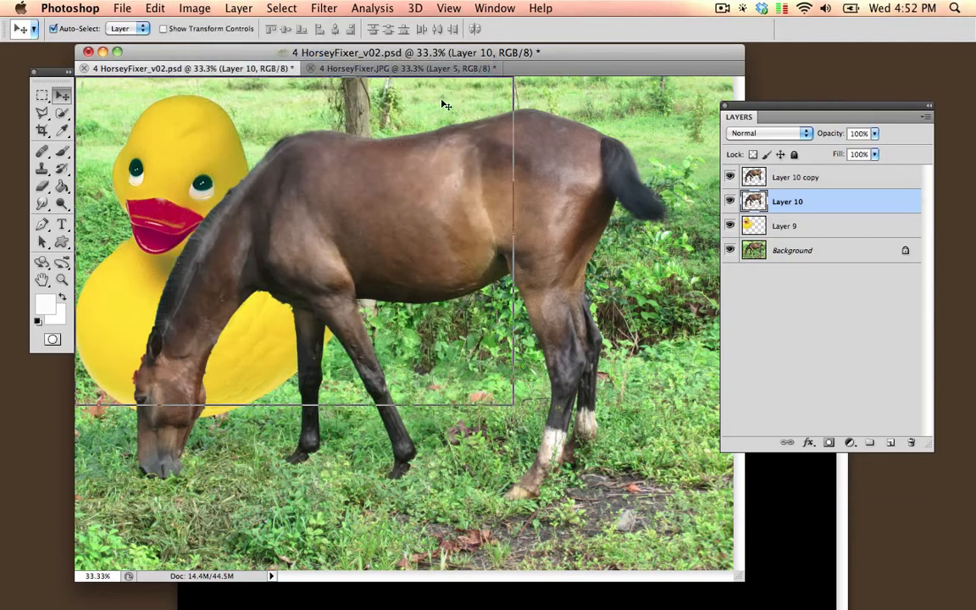
left_click_drag(820, 379, 758, 378)
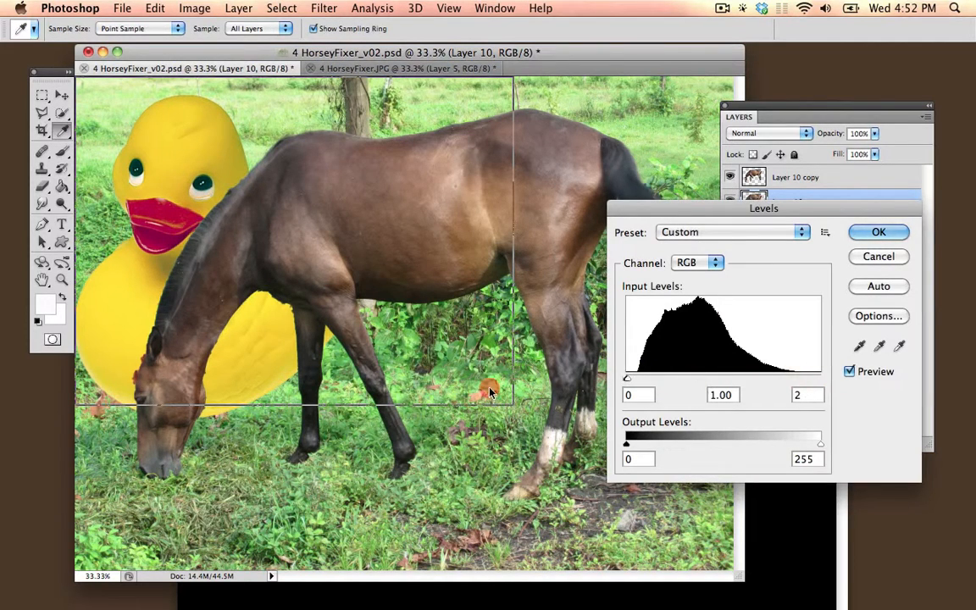
left_click(878, 232)
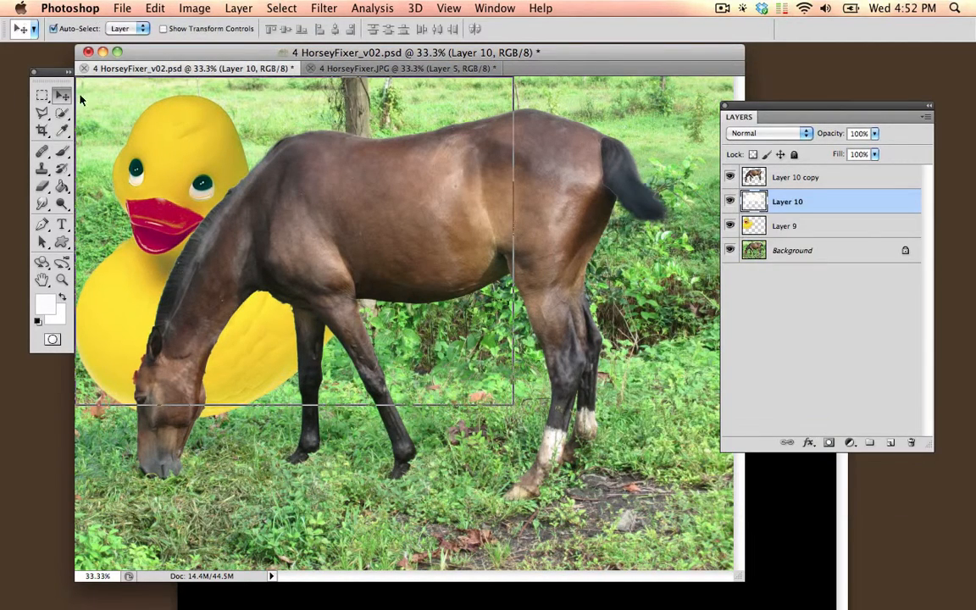
- Shift the white silhouette on Layer 10 slightly below the horse and invert it to black as a shadow
key("super+t")
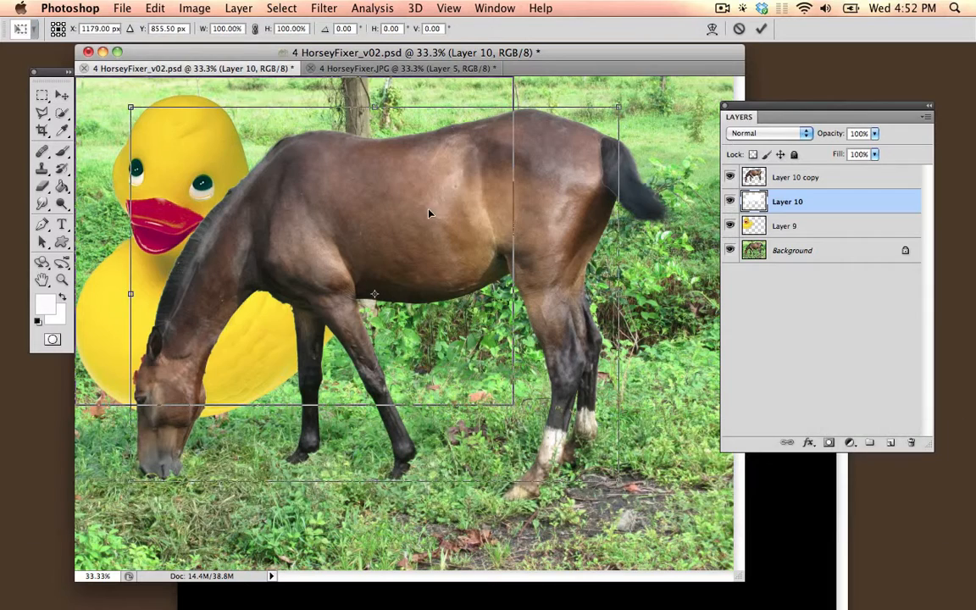
left_click_drag(431, 253, 431, 255)
key("Return")
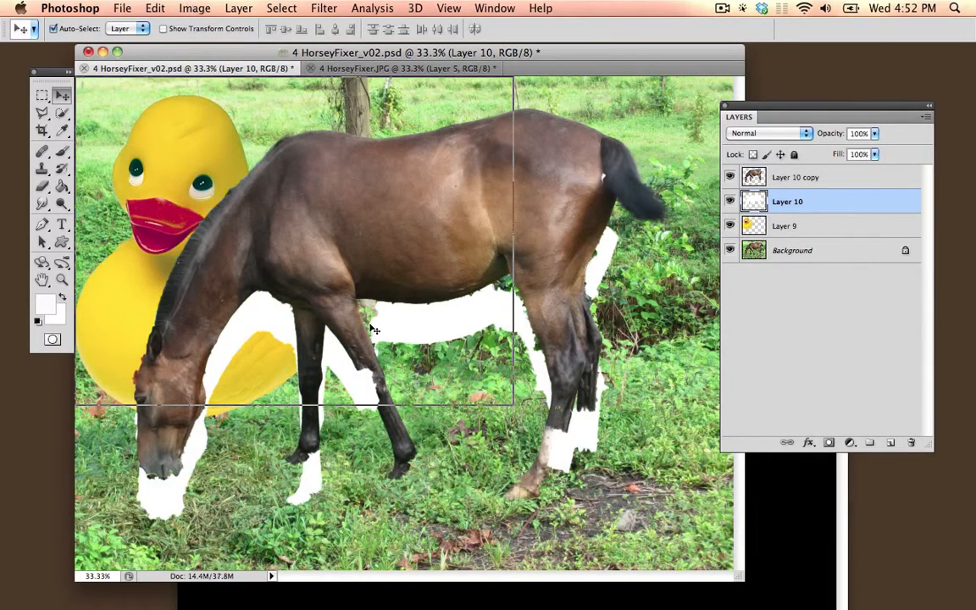
key("super+i")
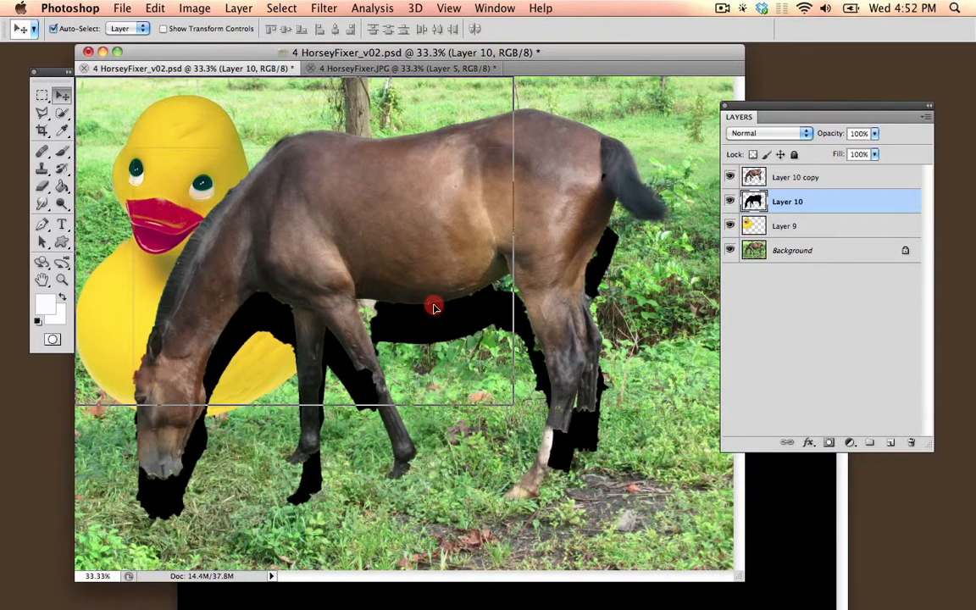
left_click_drag(434, 306, 431, 305)
- Soften the black silhouette on Layer 10 with a Gaussian Blur of 29.0 pixels radius
left_click(364, 7)
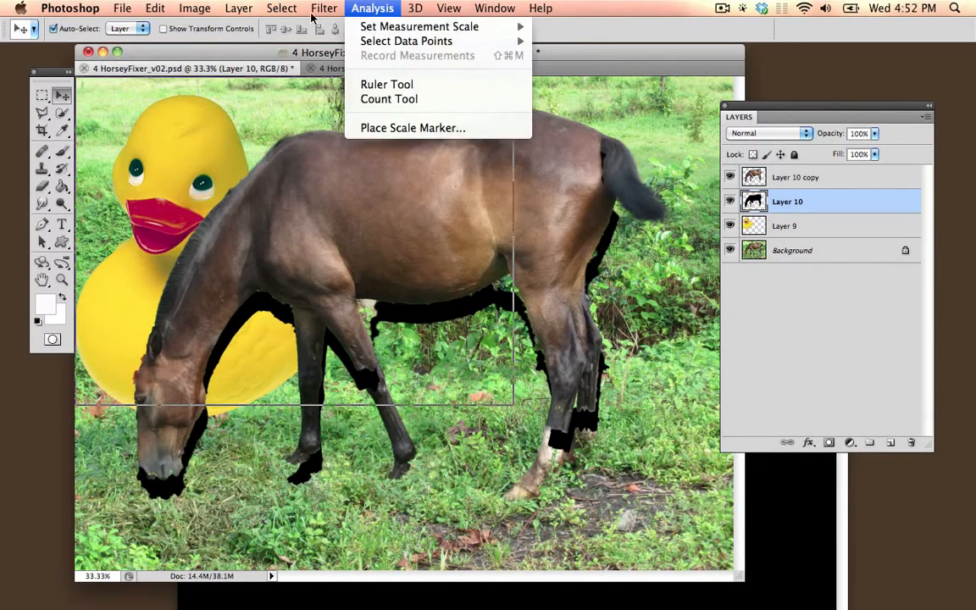
mouse_move(324, 9)
mouse_move(382, 157)
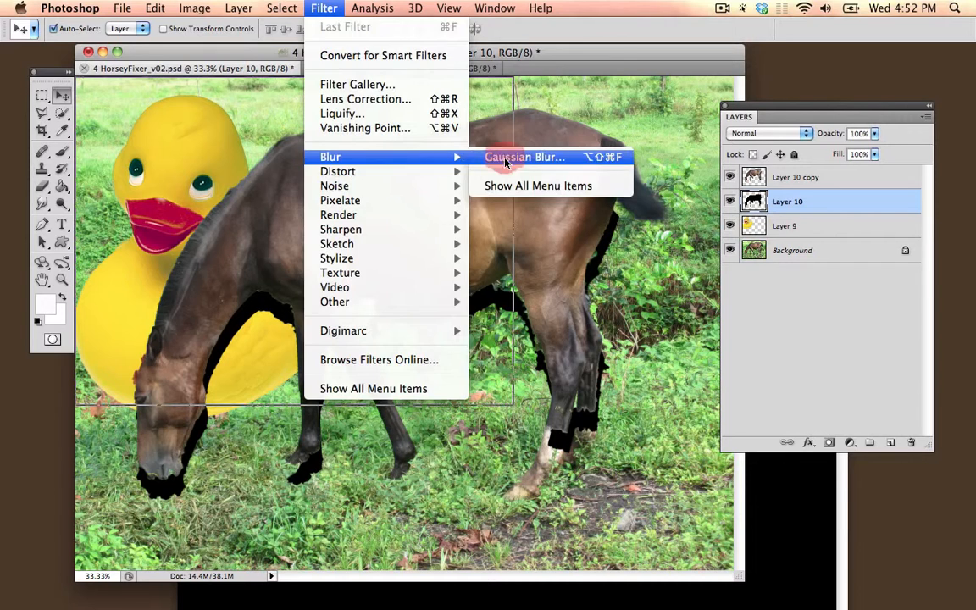
left_click(505, 161)
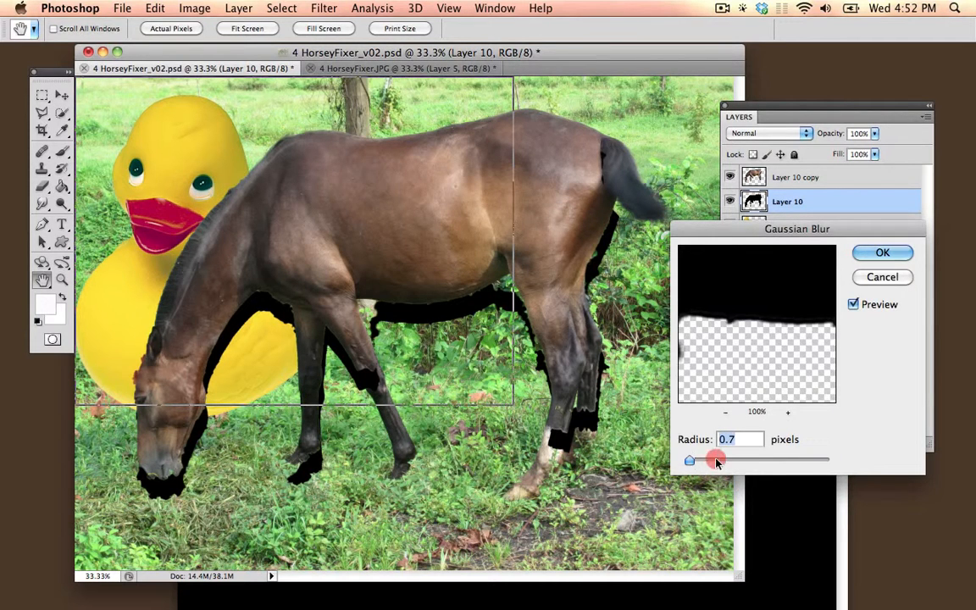
left_click_drag(716, 462, 758, 460)
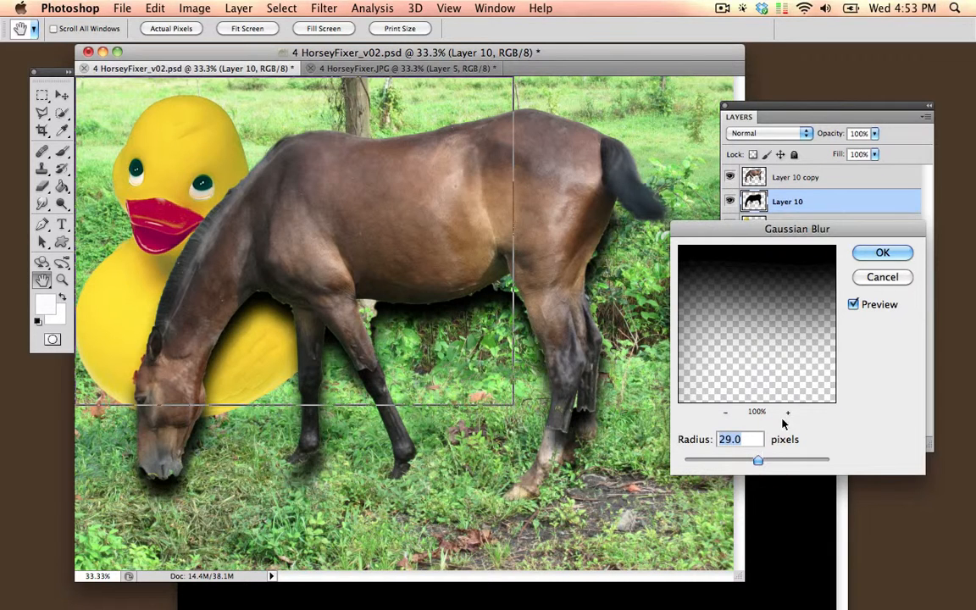
left_click(866, 254)
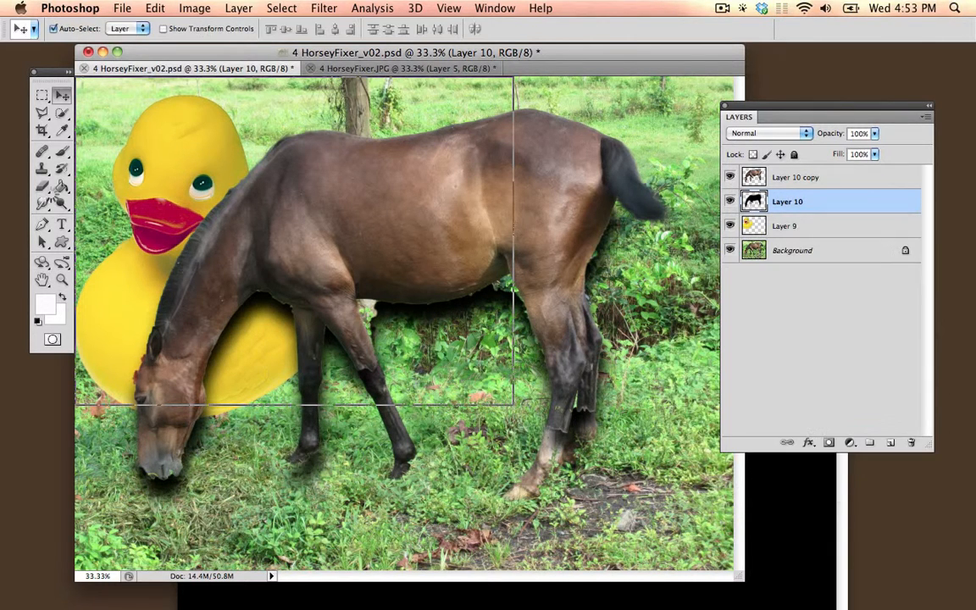
- Erase the Layer 10 shadow everywhere except over the duck and set the layer's opacity to 60%
left_click(43, 185)
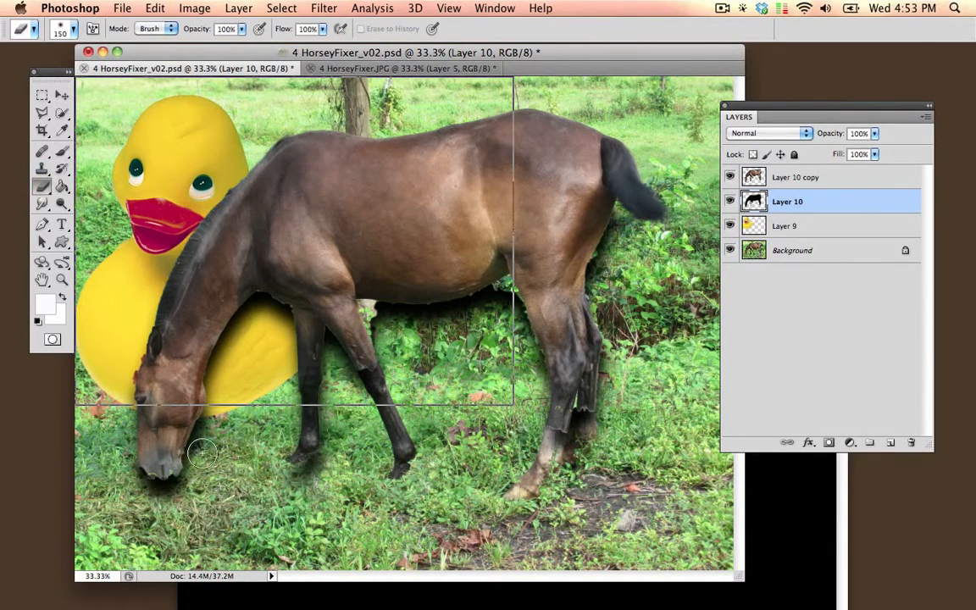
mouse_move(201, 453)
left_mouse_down()
mouse_move(195, 421)
mouse_move(178, 449)
mouse_move(200, 480)
mouse_move(148, 496)
mouse_move(369, 435)
mouse_move(366, 333)
mouse_move(322, 366)
mouse_move(315, 492)
mouse_move(421, 490)
mouse_move(436, 310)
mouse_move(358, 324)
mouse_move(450, 290)
mouse_move(525, 346)
mouse_move(606, 254)
mouse_move(620, 211)
mouse_move(598, 233)
mouse_move(601, 381)
mouse_move(559, 475)
mouse_move(567, 401)
mouse_move(541, 529)
mouse_move(565, 371)
mouse_move(618, 239)
mouse_move(624, 178)
mouse_move(575, 242)
mouse_move(597, 281)
mouse_move(585, 333)
left_mouse_up()
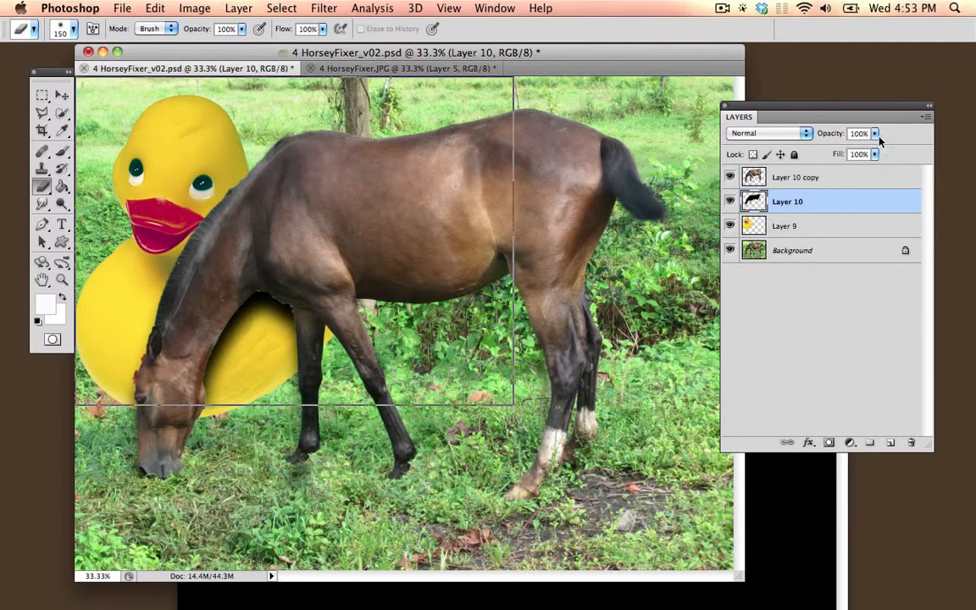
left_click_drag(875, 134, 848, 156)
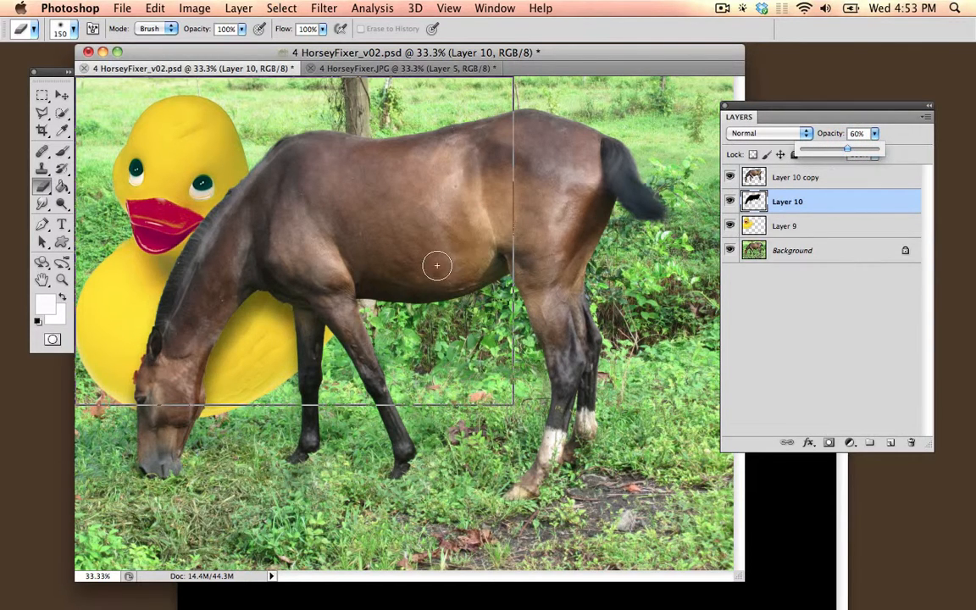
- Compare the composite with the original 4 HorseyFixer.JPG document and return to 4 HorseyFixer_v02.psd
left_click_drag(540, 49, 531, 50)
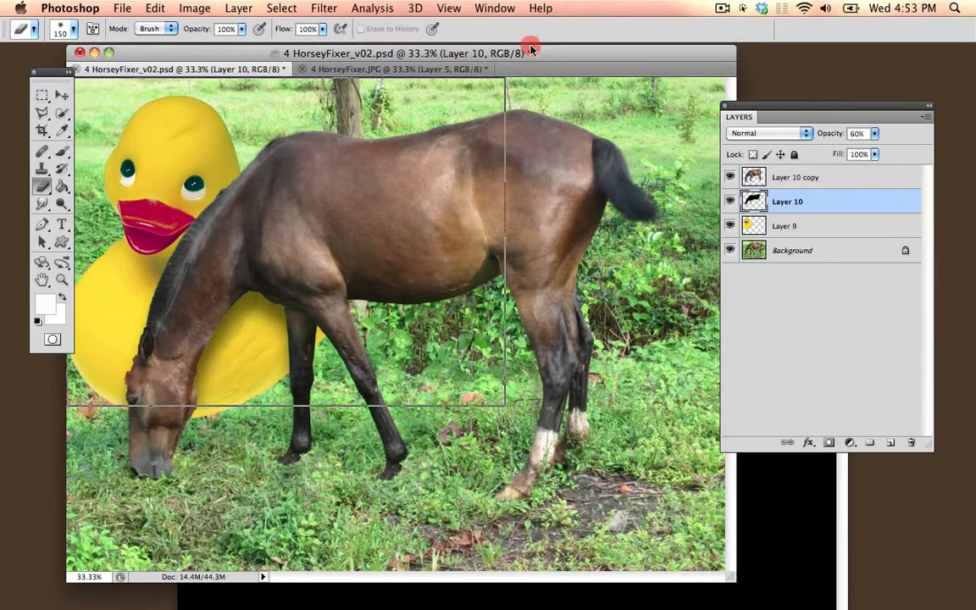
left_click(373, 68)
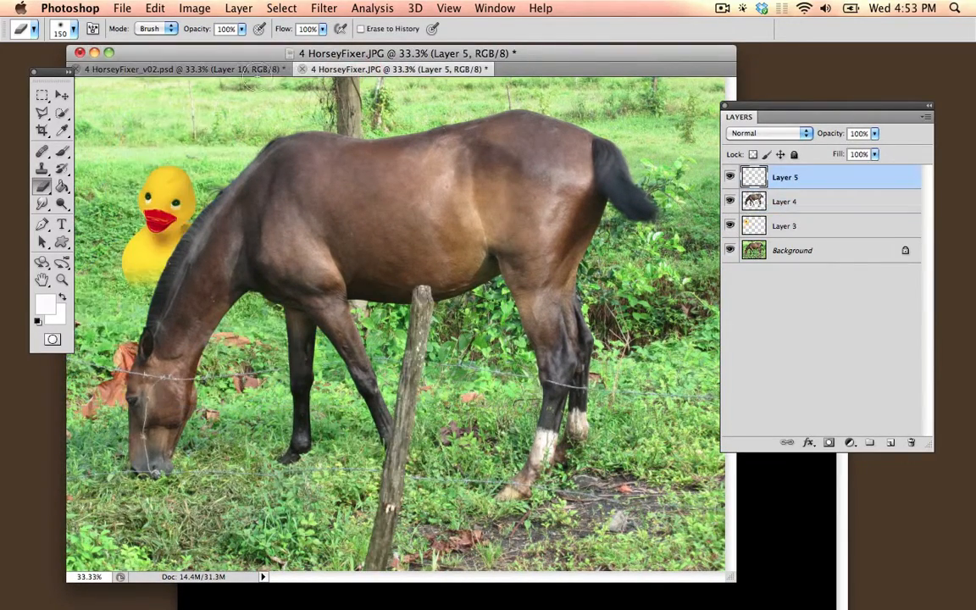
left_click(225, 66)
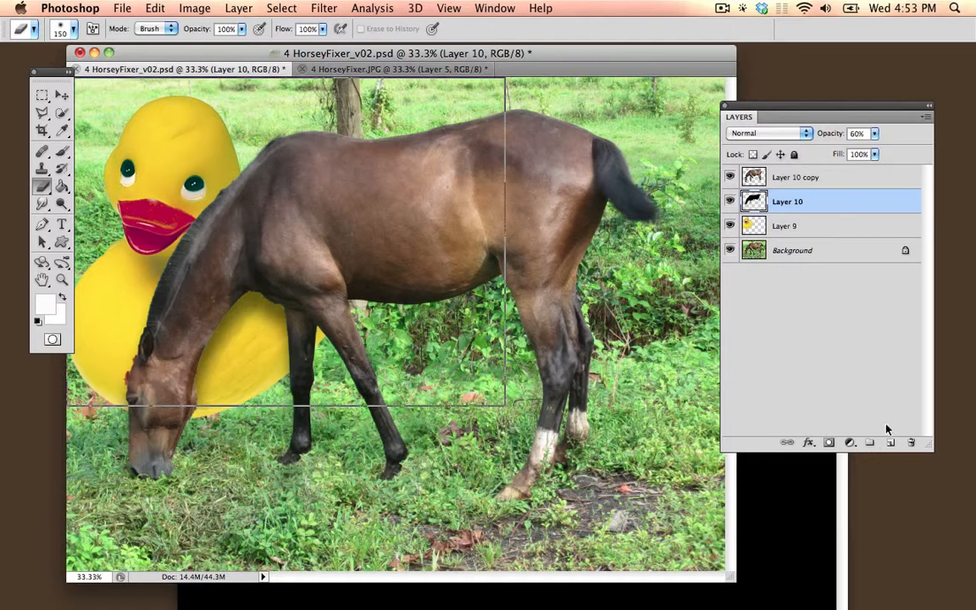
- Add a Levels adjustment layer above Layer 10 copy with RGB black input 14 and midtone 0.38
key("alt+bracketright")
left_click(841, 446)
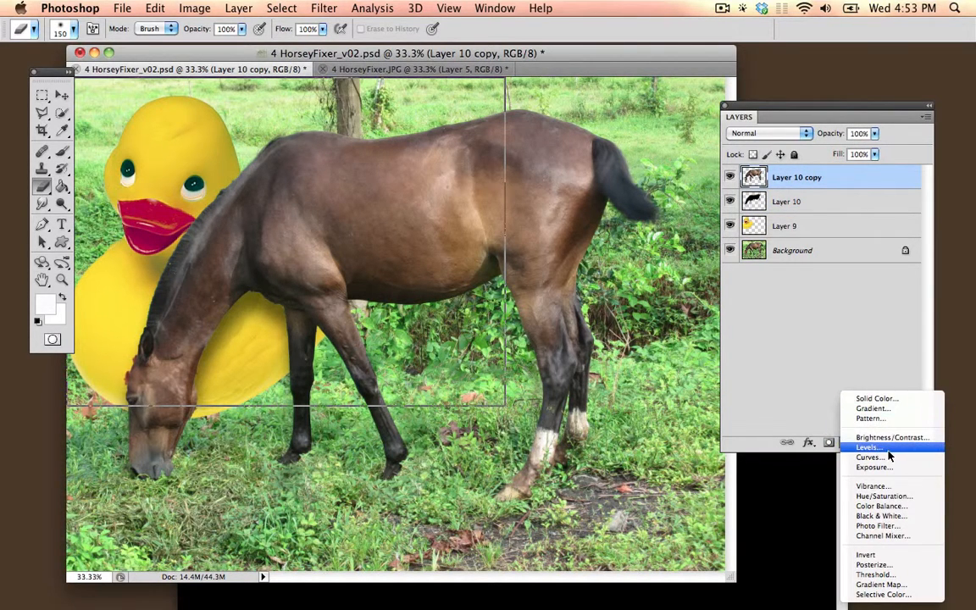
left_click(810, 409)
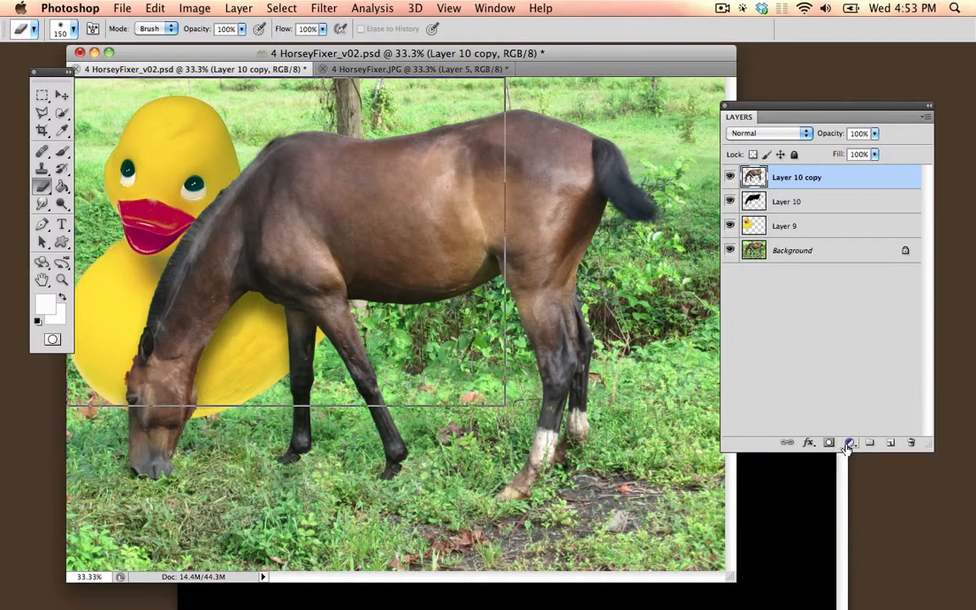
left_click(846, 444)
left_click(850, 447)
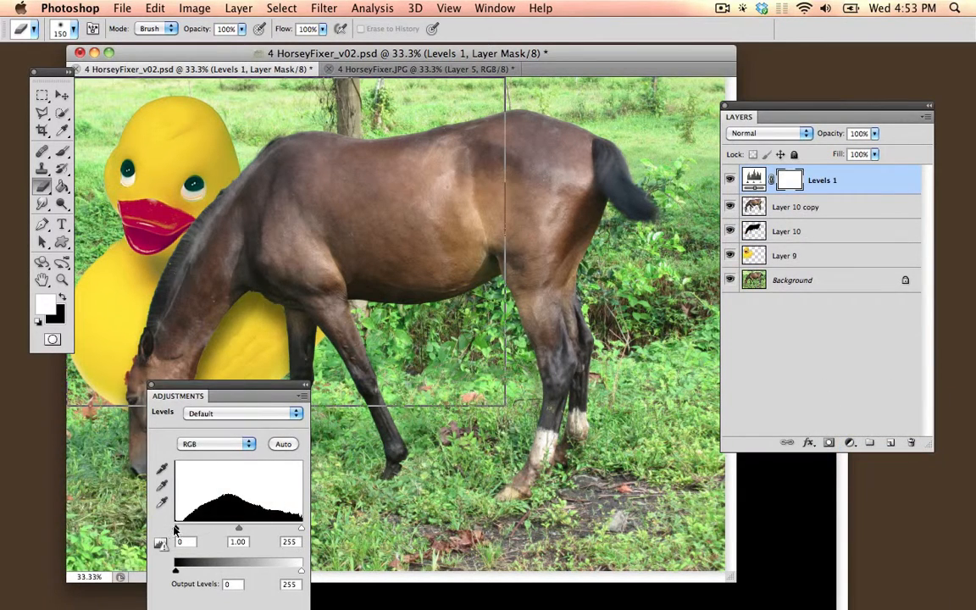
left_click_drag(175, 529, 272, 529)
- Set the Red channel's midtone to 1.39 in the Levels 1 adjustment and close its settings
left_click(233, 447)
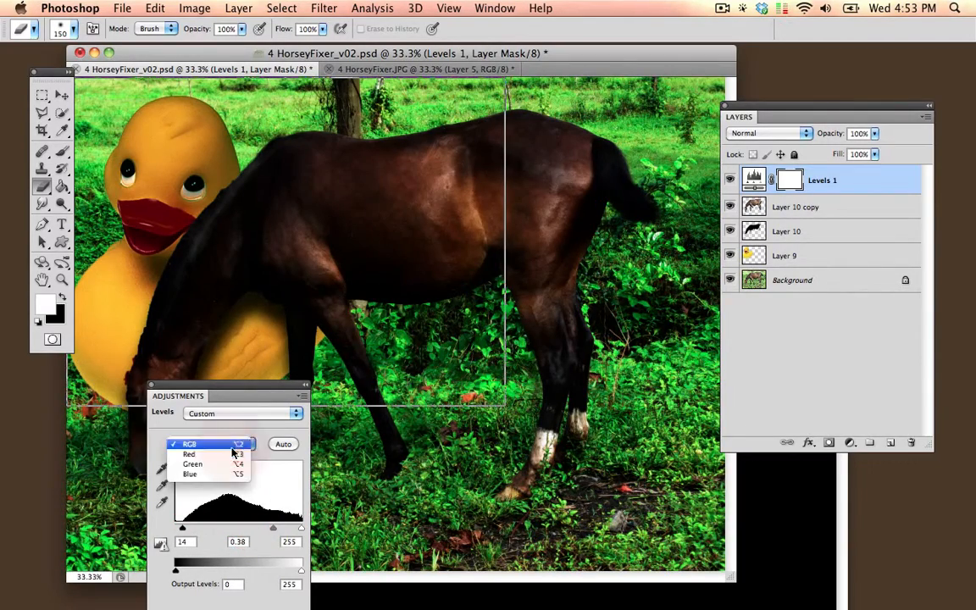
left_click(233, 448)
left_click(231, 448)
left_click(227, 455)
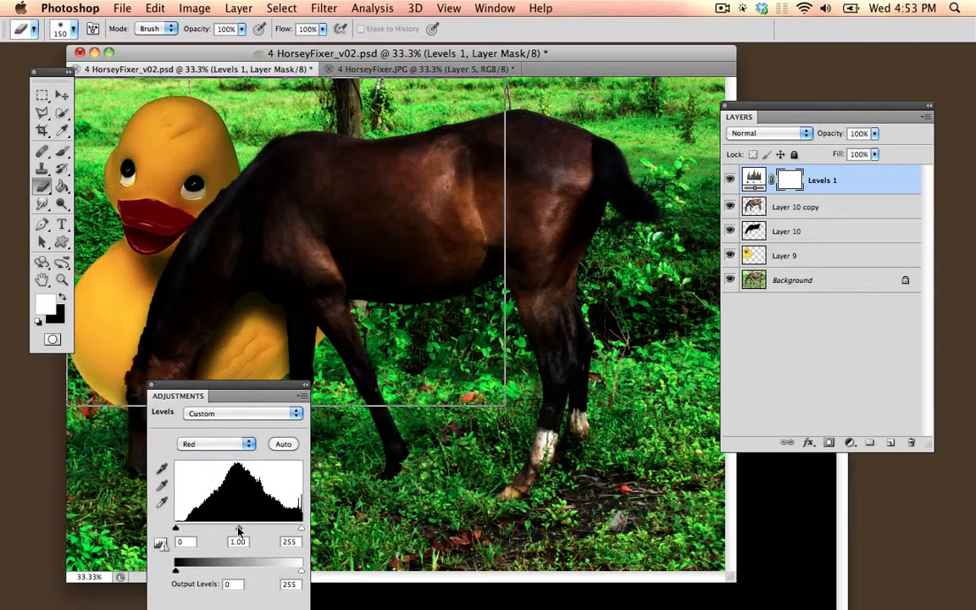
mouse_move(238, 530)
left_mouse_down()
mouse_move(268, 527)
mouse_move(224, 528)
left_mouse_up()
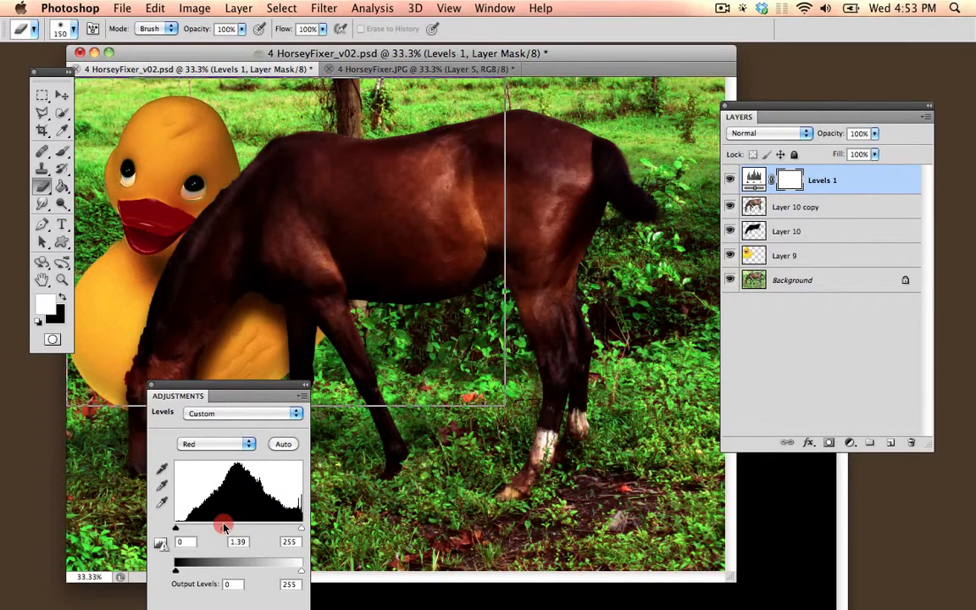
left_click(151, 386)
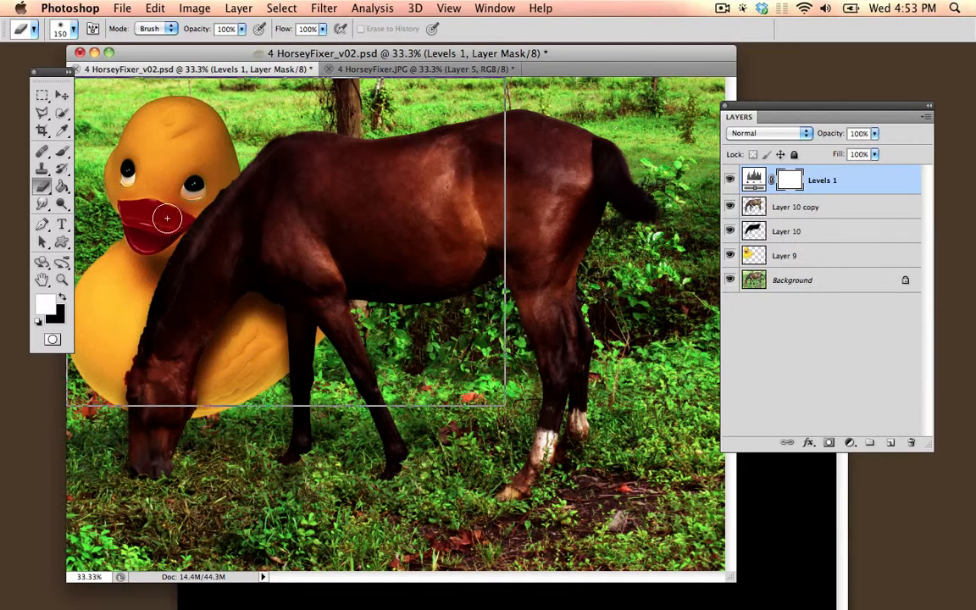
- Clear the Crop tool's fixed width and height and crop the image to the duck and the horse's front half
left_click(41, 131)
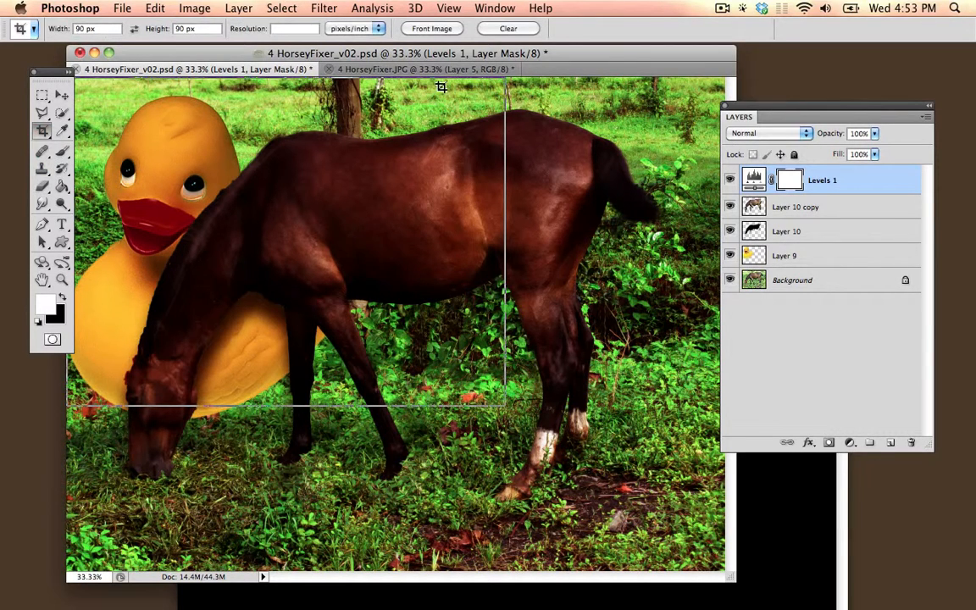
left_click_drag(440, 87, 77, 416)
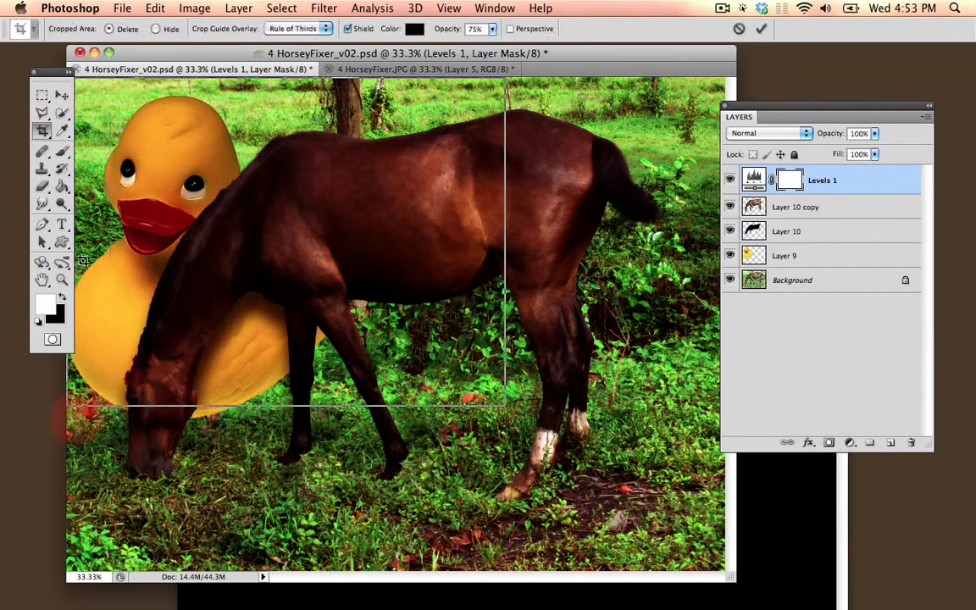
key("Escape")
left_click_drag(93, 27, 67, 26)
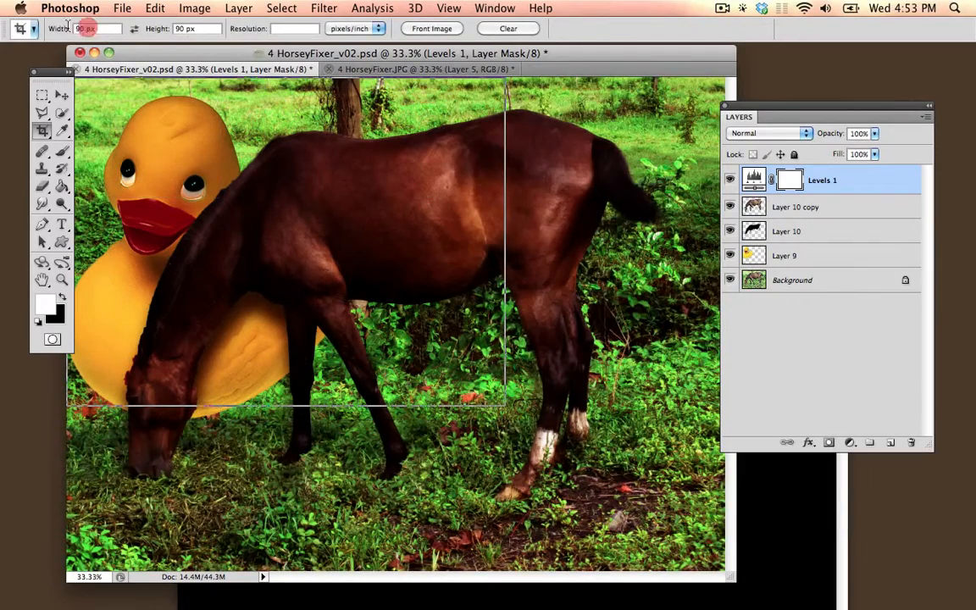
key("BackSpace")
key("Tab")
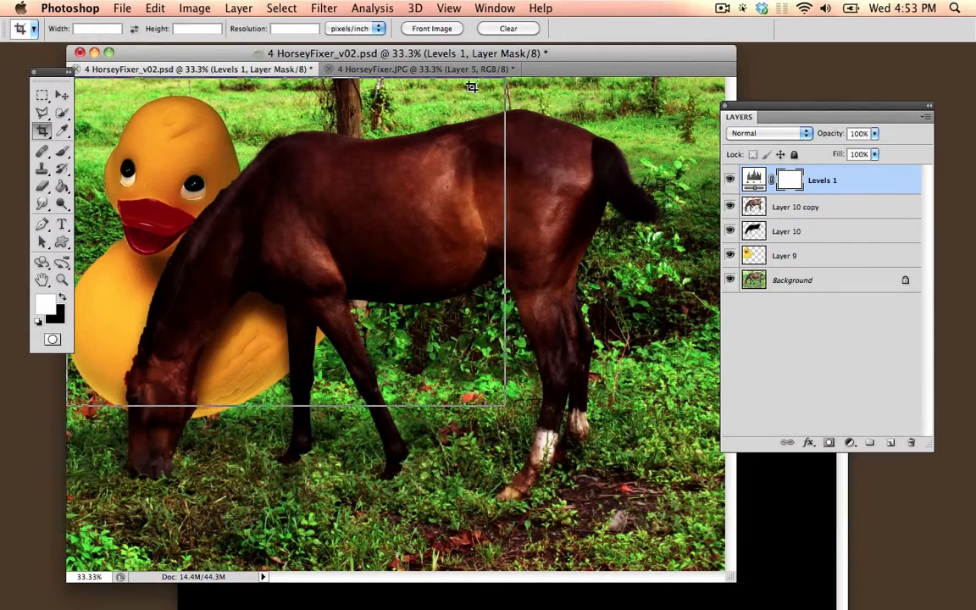
left_click_drag(471, 87, 56, 392)
key("Return")
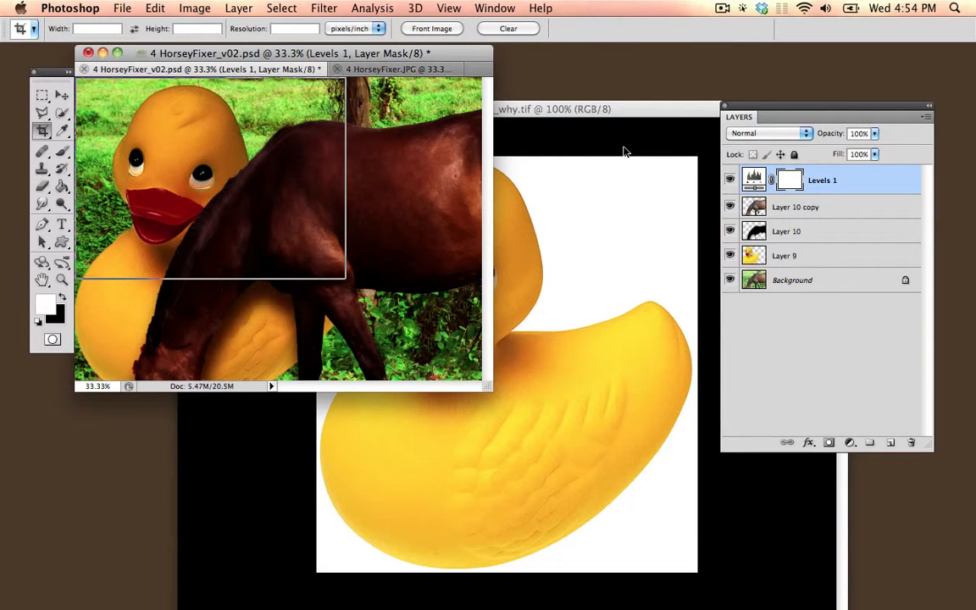
- Hide all layers of the cropped composite to check the empty canvas and redisplay them
left_click_drag(729, 186, 729, 282)
left_click(768, 333)
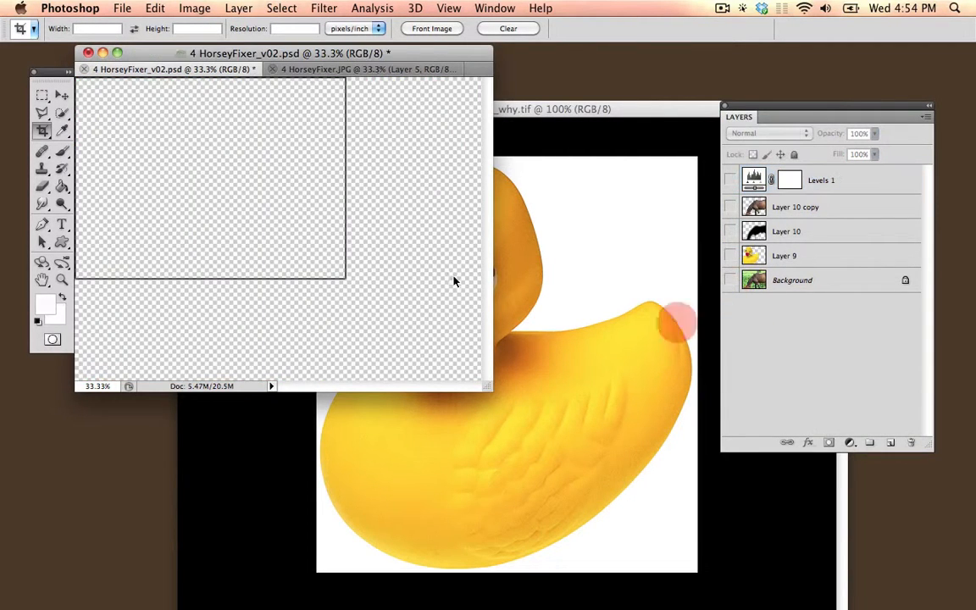
key("v")
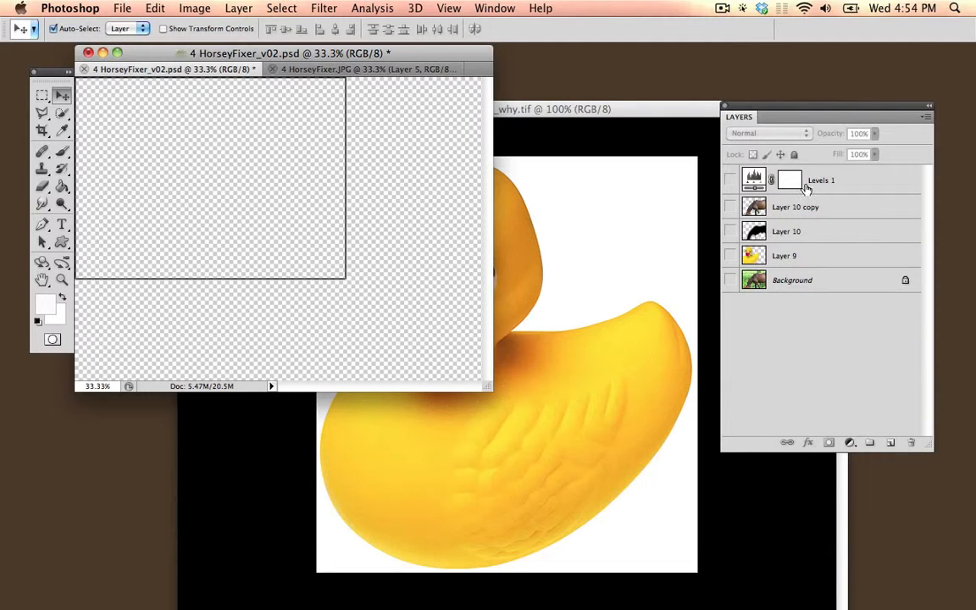
left_click_drag(734, 186, 727, 283)
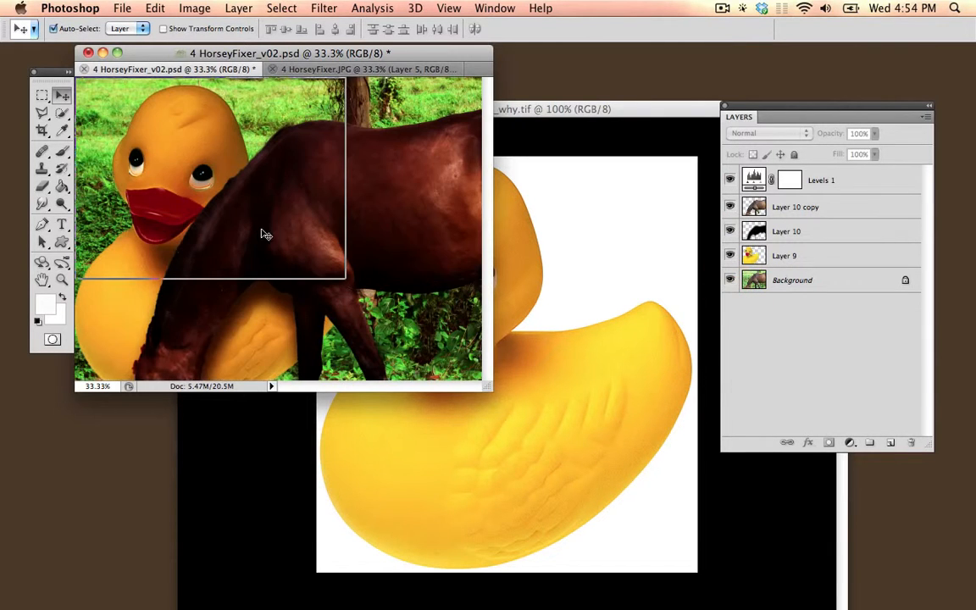
left_click_drag(301, 55, 362, 64)
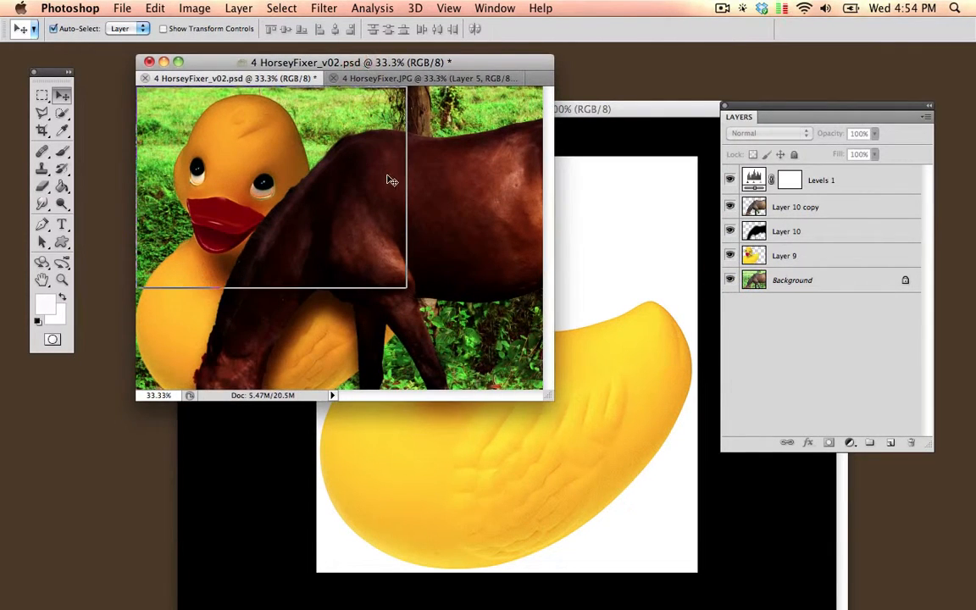
- Set up saving the composite as a TIFF copy without layers and cancel the save
left_click(122, 8)
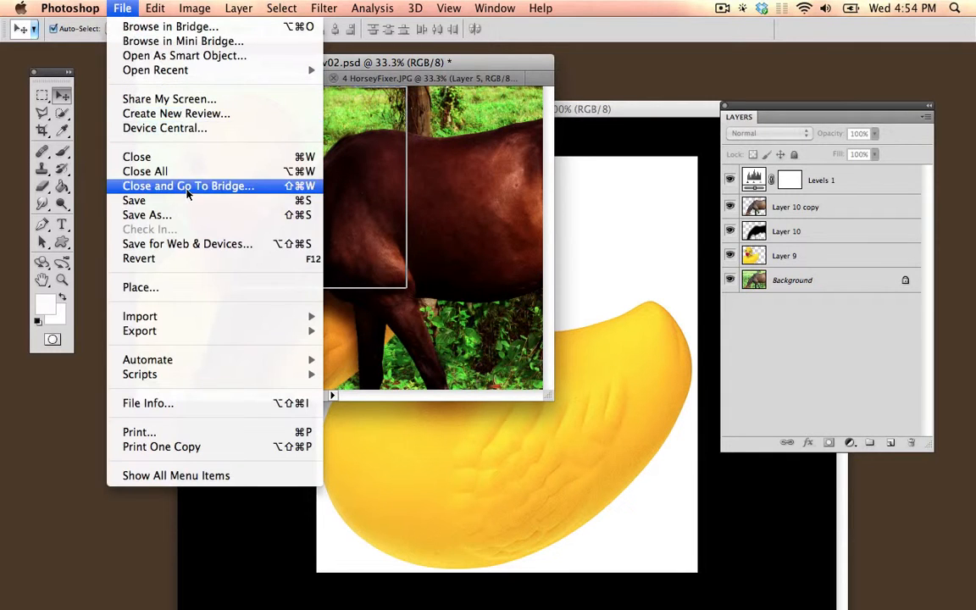
left_click(188, 213)
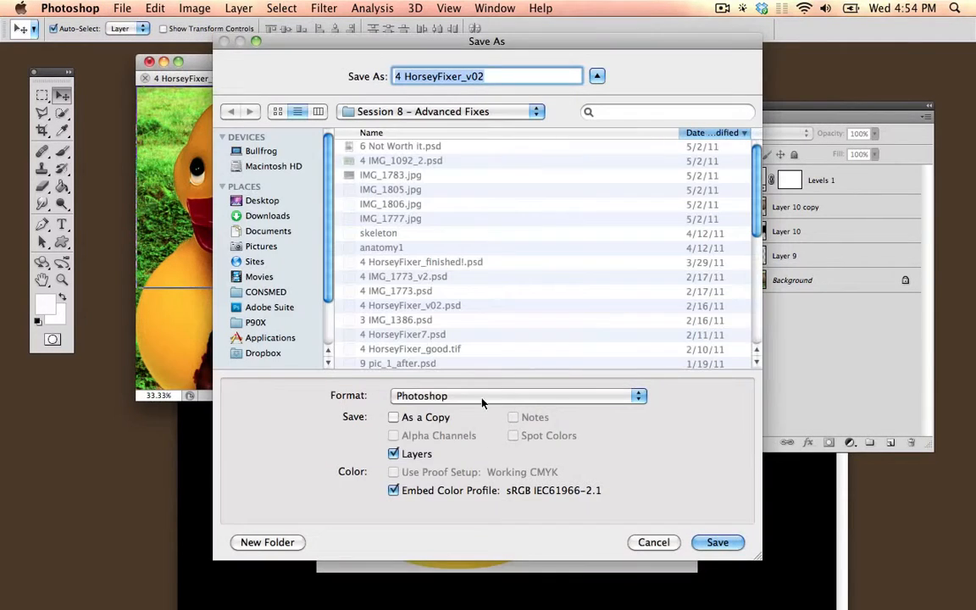
left_click(512, 396)
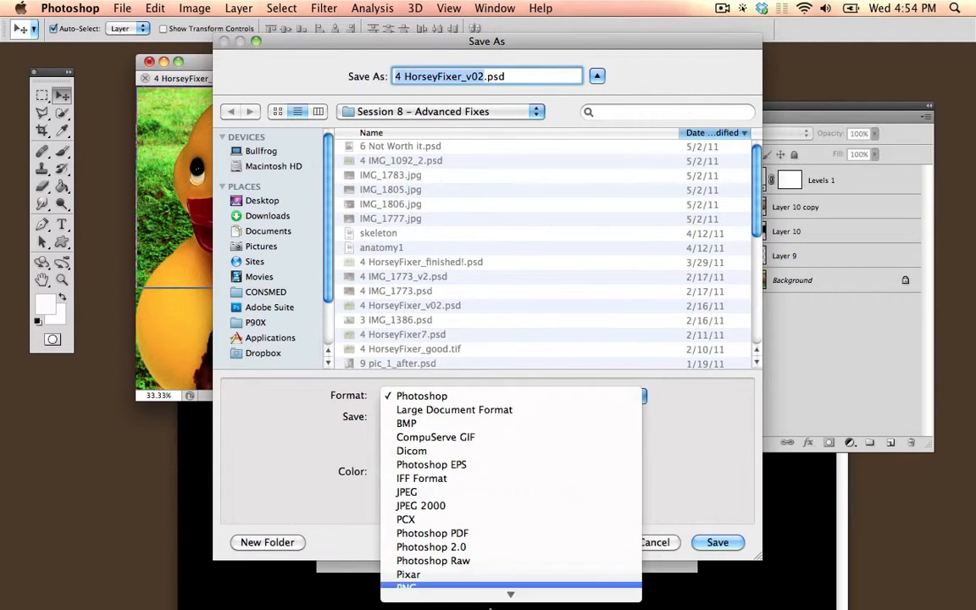
left_click(479, 557)
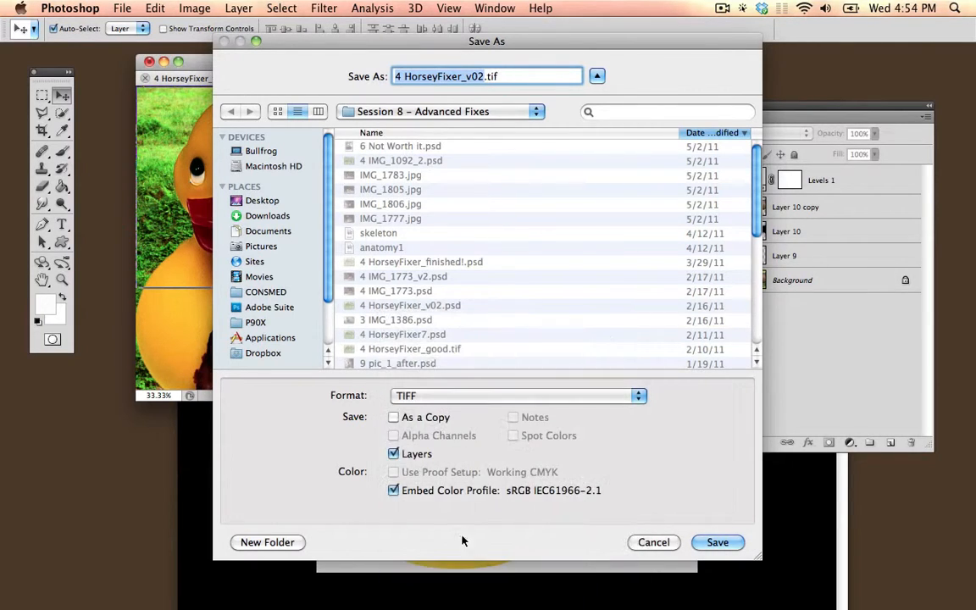
left_click(397, 453)
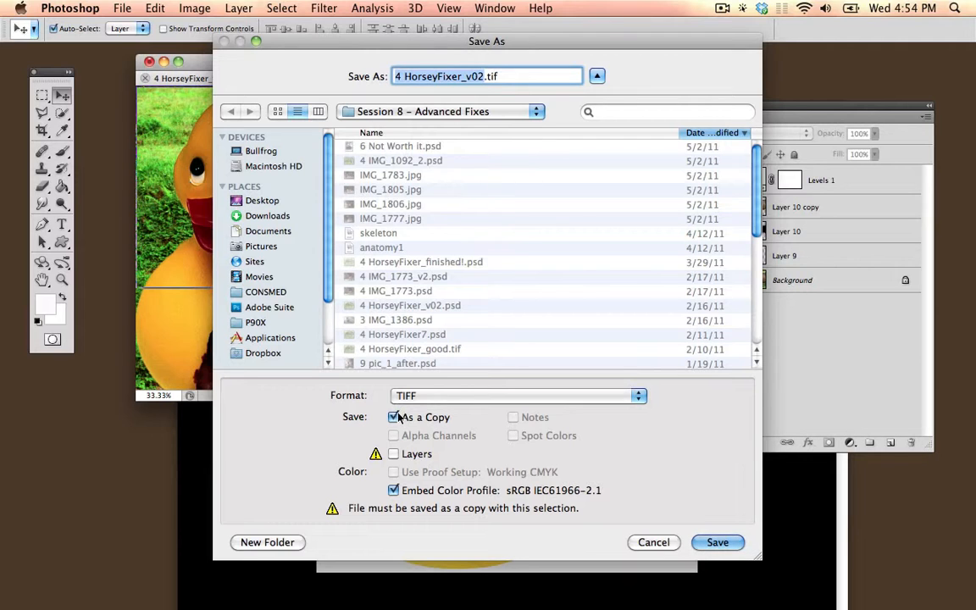
left_click(666, 545)
left_click(719, 10)
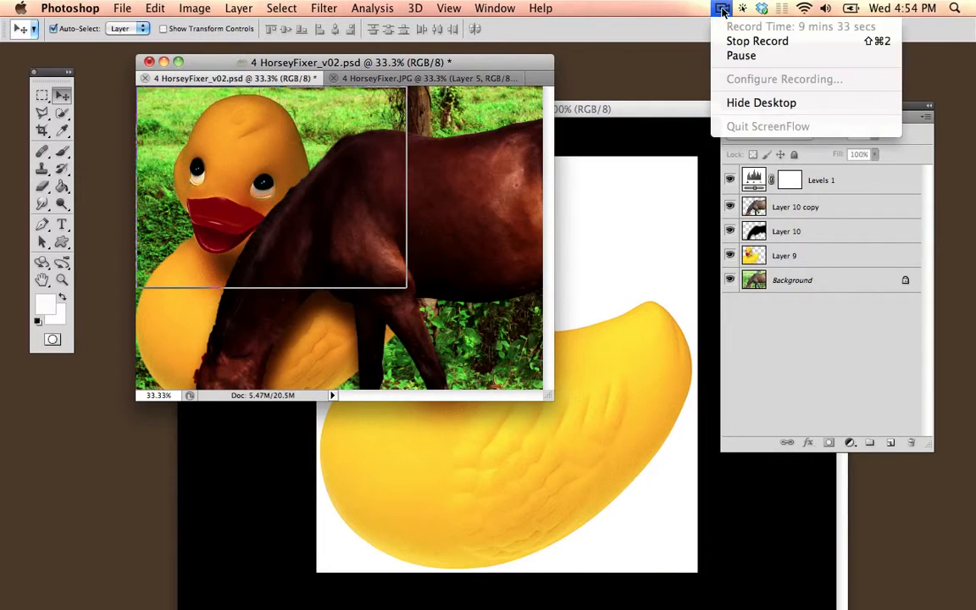
left_click(746, 102)
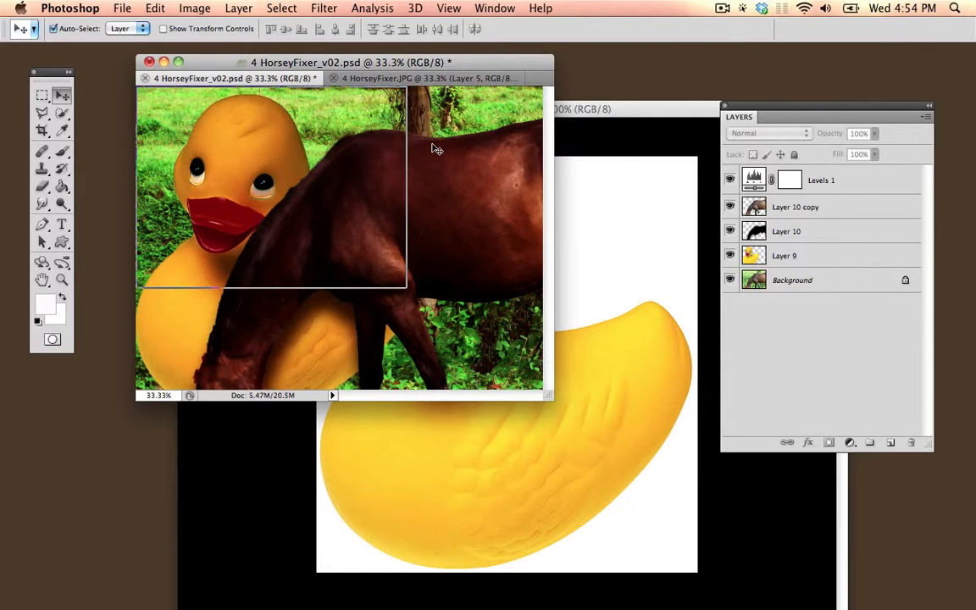